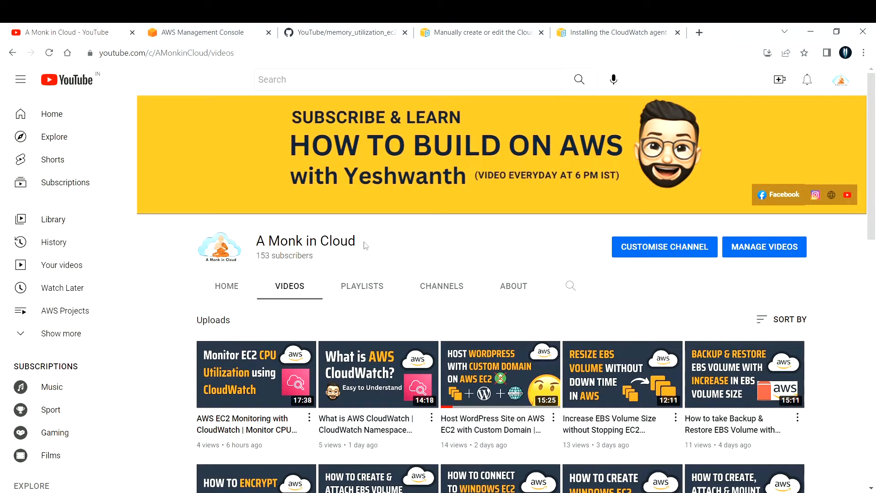
Review the setup steps in the memory_utilization_ec2.md guide on GitHub and copy the role name EC2-CloudWatch-Role
{"action": "left_click", "coordinate": [361, 28]}
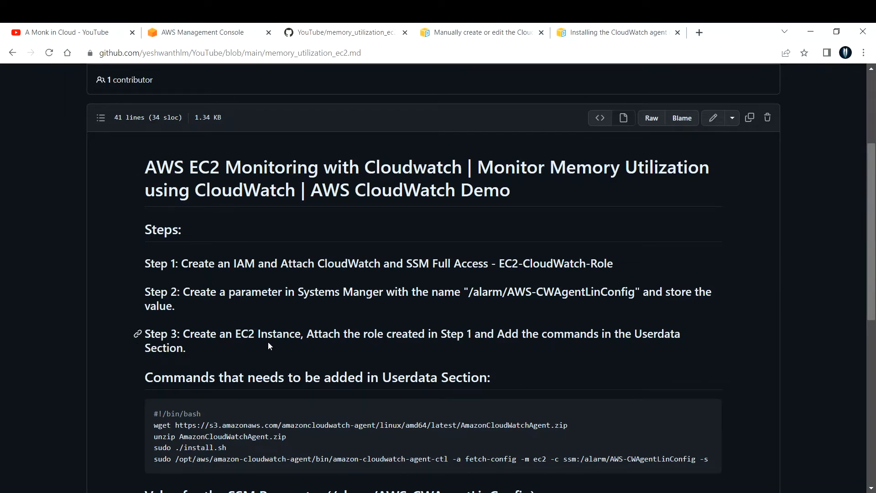
{"action": "scroll", "coordinate": [267, 340], "scroll_direction": "down", "scroll_amount": 6}
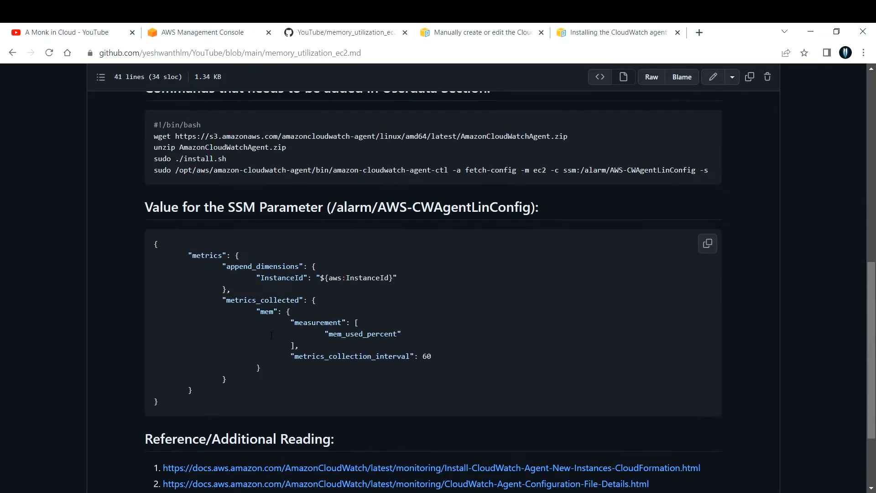
{"action": "scroll", "coordinate": [271, 335], "scroll_direction": "up", "scroll_amount": 6}
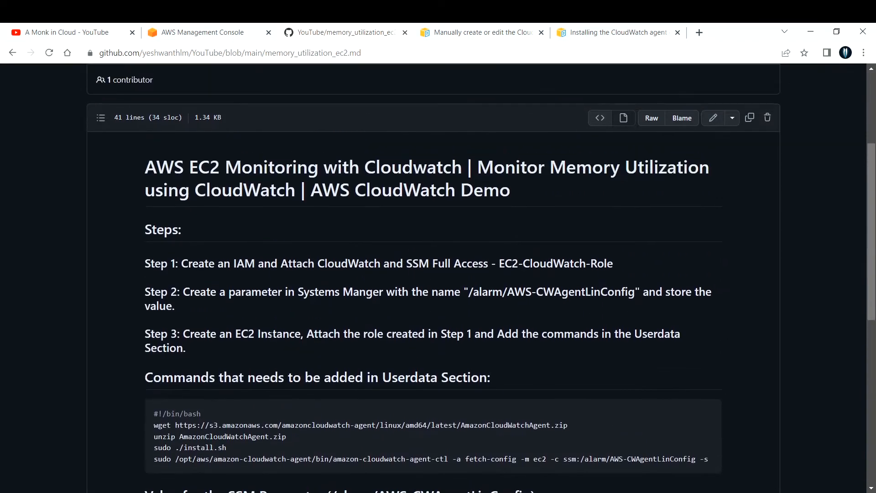
{"action": "left_click_drag", "start_coordinate": [182, 263], "coordinate": [501, 263]}
{"action": "left_click_drag", "start_coordinate": [617, 266], "coordinate": [500, 265]}
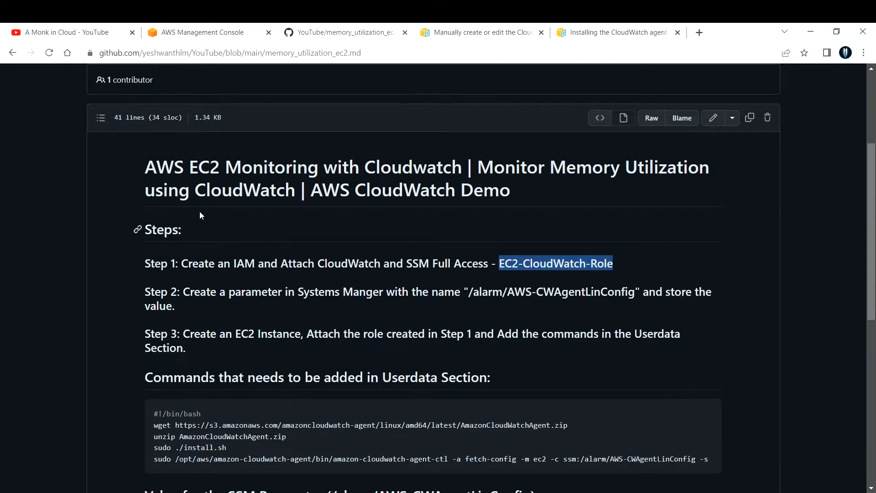
Switch to the AWS console, find the IAM service and open its list of roles
{"action": "left_click", "coordinate": [226, 33]}
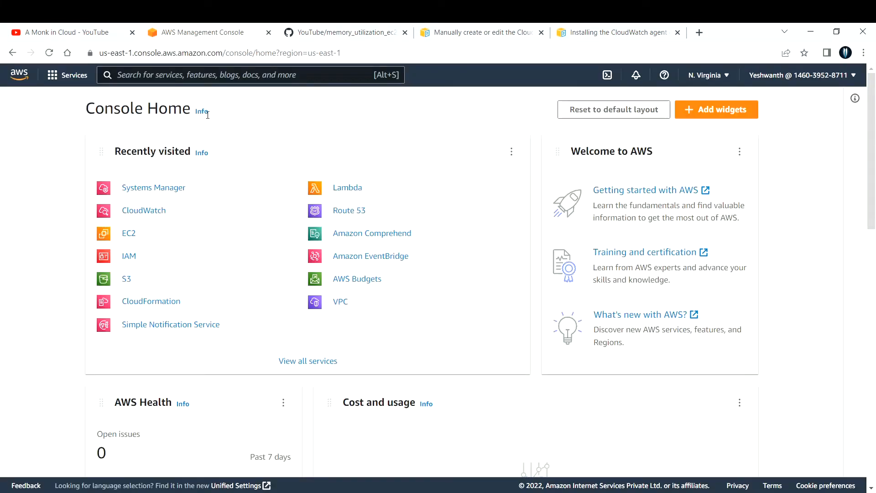
{"action": "left_click", "coordinate": [178, 75]}
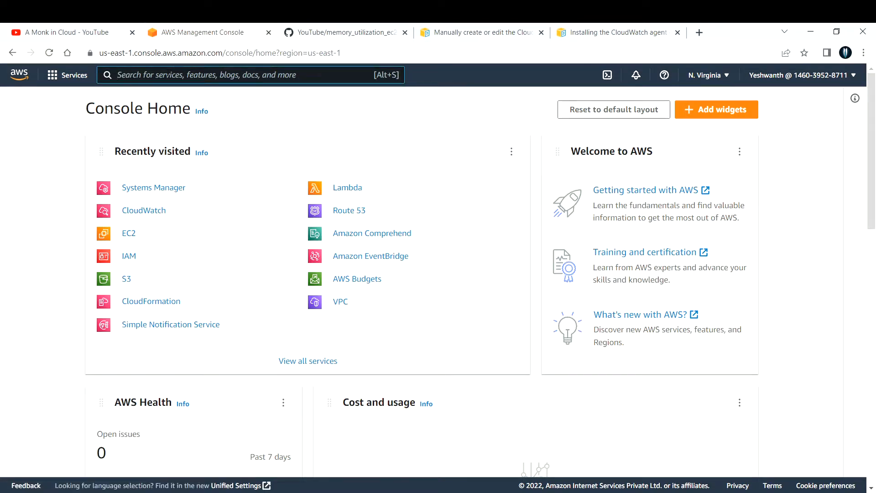
{"action": "type", "text": "IAM"}
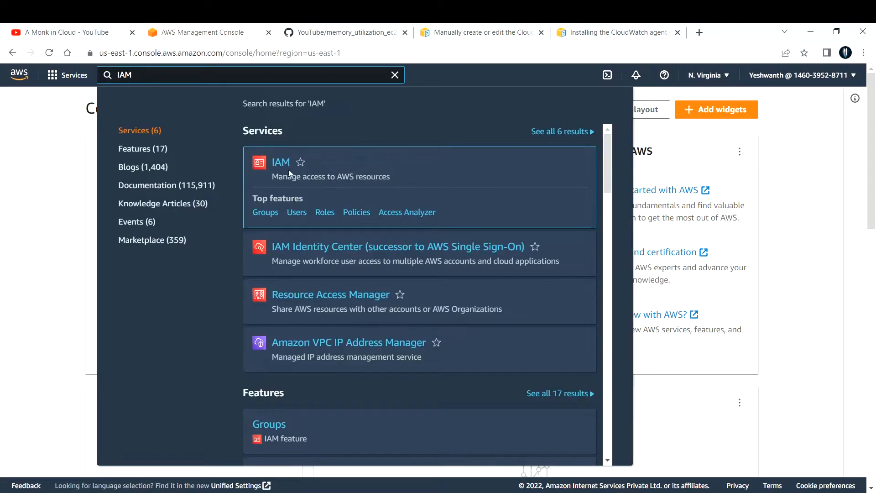
{"action": "left_click", "coordinate": [280, 165]}
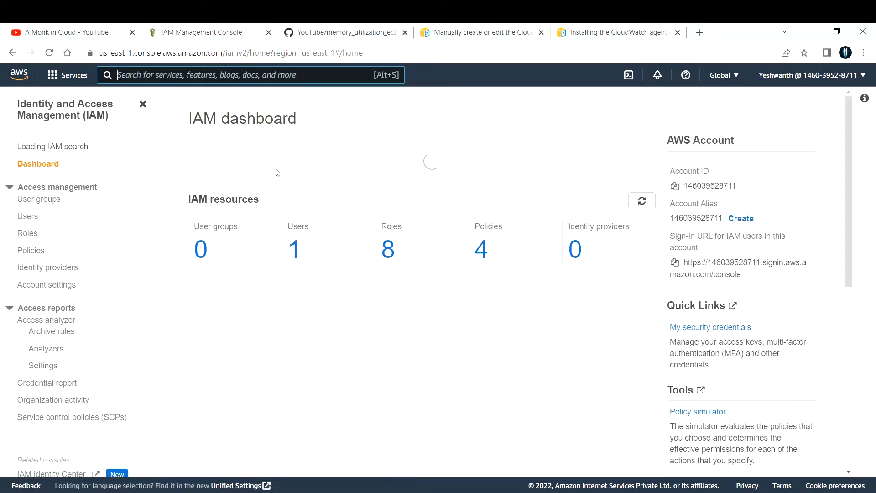
{"action": "left_click", "coordinate": [26, 241]}
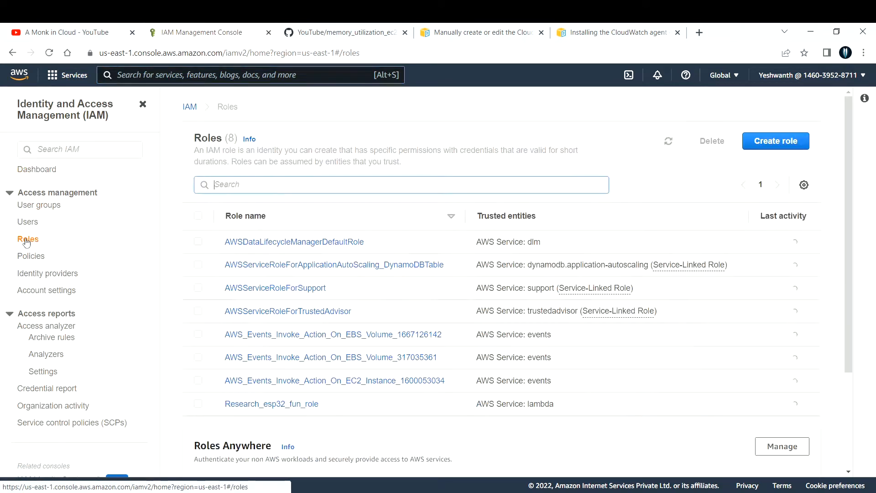
Start a new role with AWS service as trusted entity and EC2 as use case, continuing to the permissions
{"action": "left_click", "coordinate": [785, 145]}
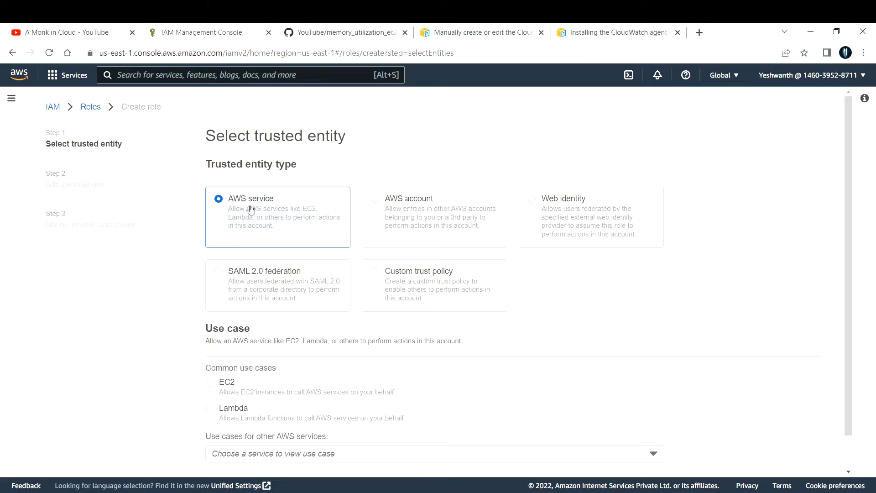
{"action": "scroll", "coordinate": [276, 206], "scroll_direction": "down", "scroll_amount": 1}
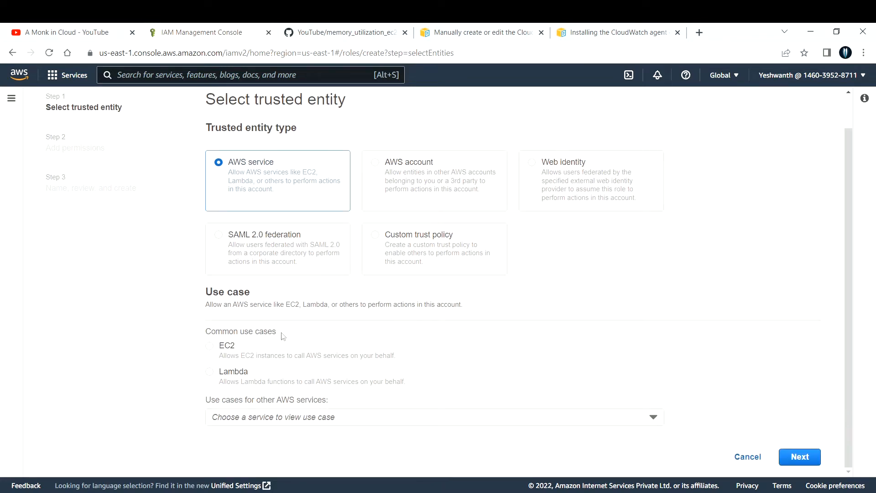
{"action": "left_click", "coordinate": [234, 359]}
{"action": "left_click", "coordinate": [783, 454]}
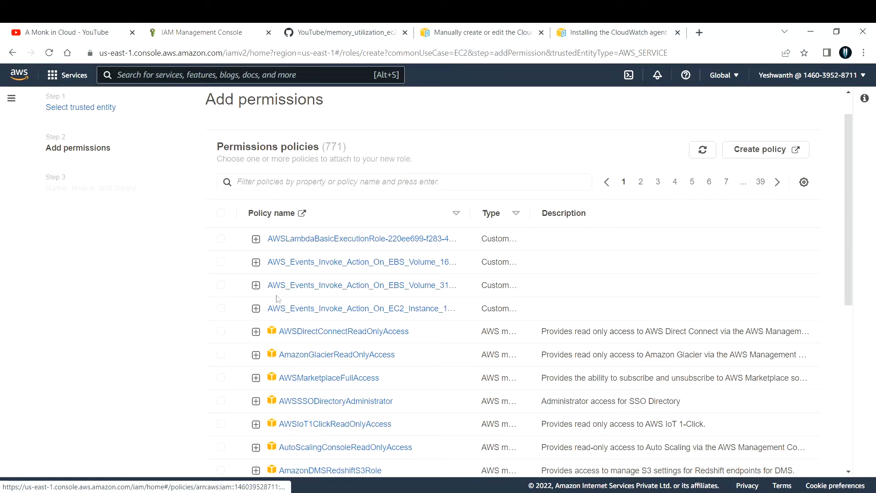
Filter the permissions policies for the new role by CloudWatch
{"action": "left_click", "coordinate": [246, 185]}
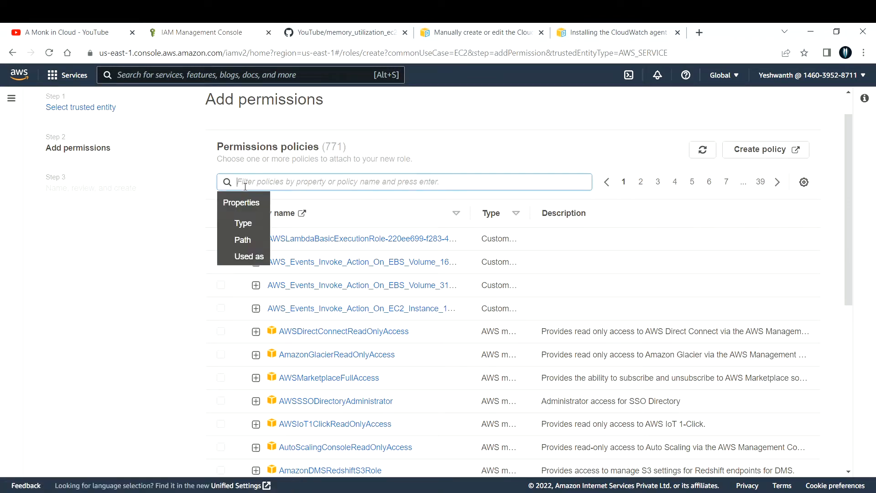
{"action": "type", "text": "cLOU"}
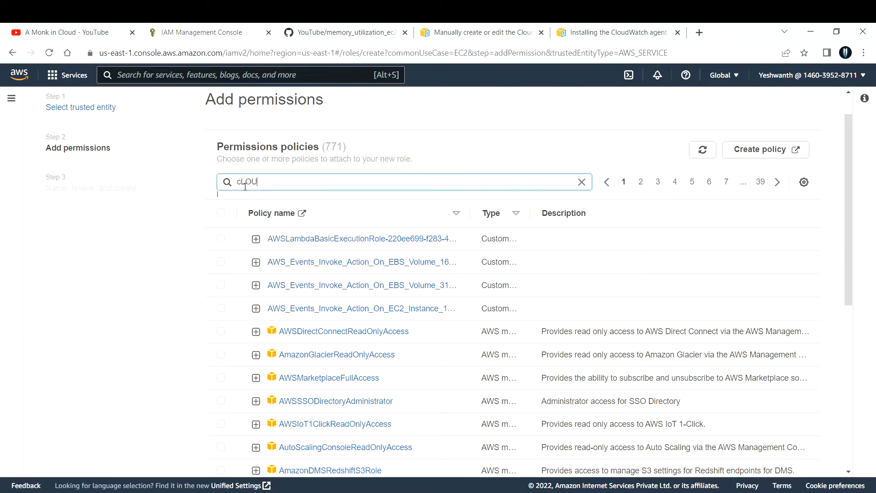
{"action": "key", "text": "BackSpace"}
{"action": "key", "text": "BackSpace"}
{"action": "key", "text": "BackSpace"}
{"action": "key", "text": "BackSpace"}
{"action": "type", "text": "CloudWatch"}
{"action": "key", "text": "Return"}
{"action": "scroll", "coordinate": [319, 292], "scroll_direction": "down", "scroll_amount": 1}
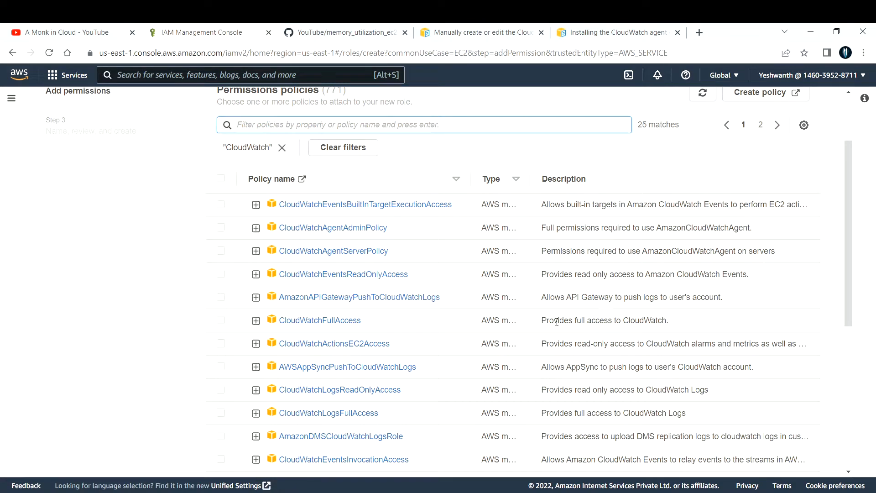
Add the CloudWatchFullAccess policy to the new role and continue to the naming and review stage
{"action": "left_click_drag", "start_coordinate": [542, 321], "coordinate": [676, 320]}
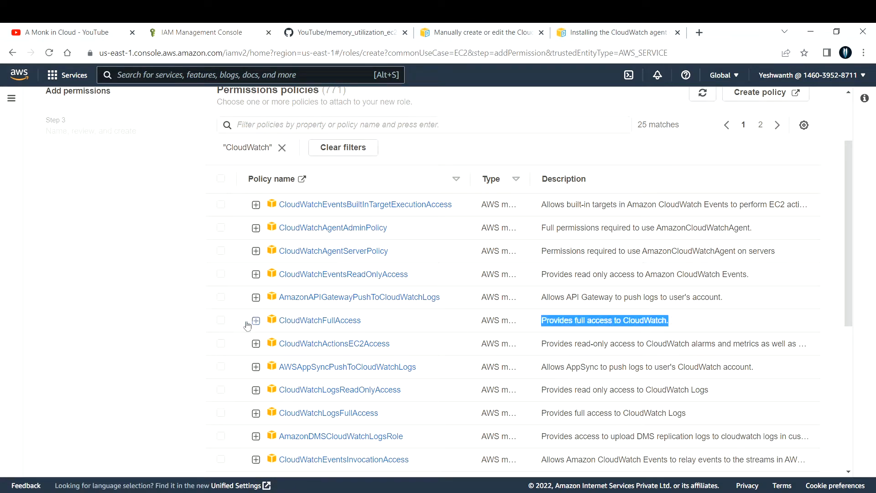
{"action": "left_click", "coordinate": [220, 321]}
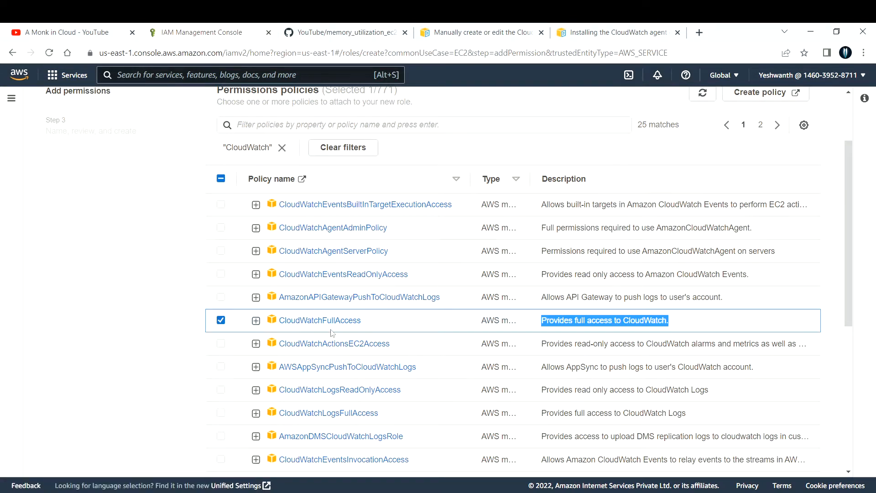
{"action": "scroll", "coordinate": [332, 332], "scroll_direction": "down", "scroll_amount": 6}
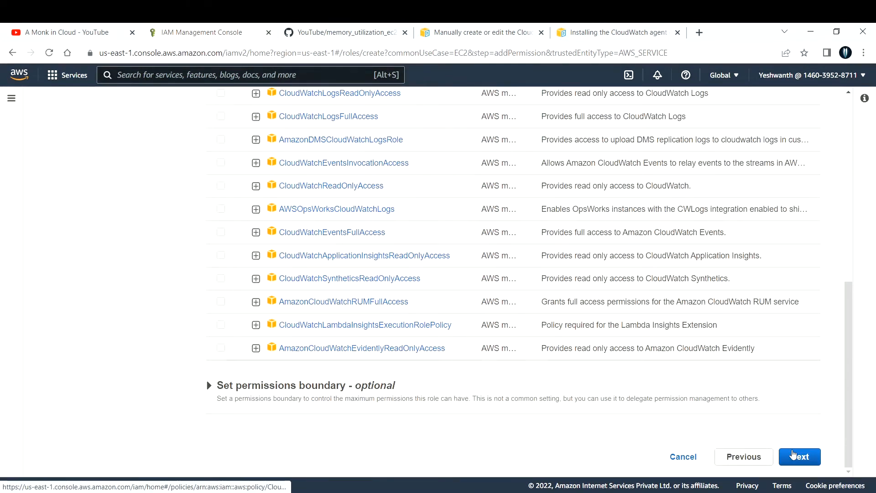
{"action": "left_click", "coordinate": [793, 454]}
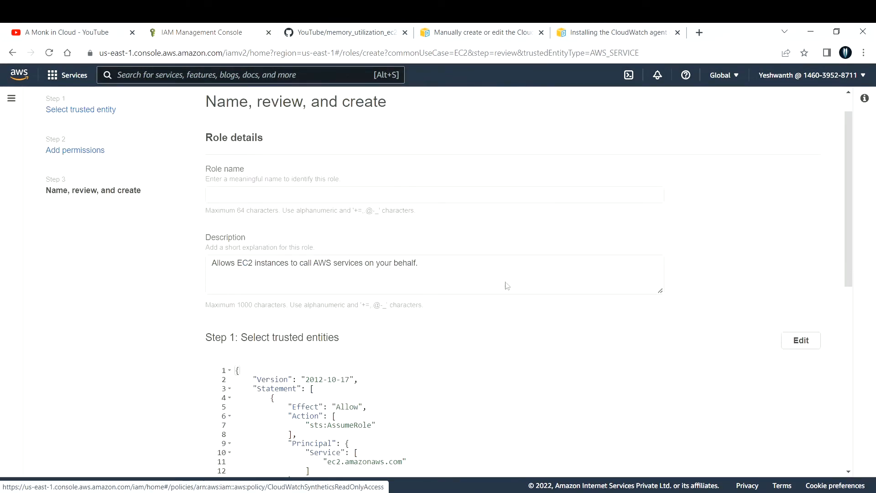
Enter EC2-CloudWatch-Role as the role name and replace the description with EC2-CloudWatch-Role
{"action": "left_click", "coordinate": [210, 194]}
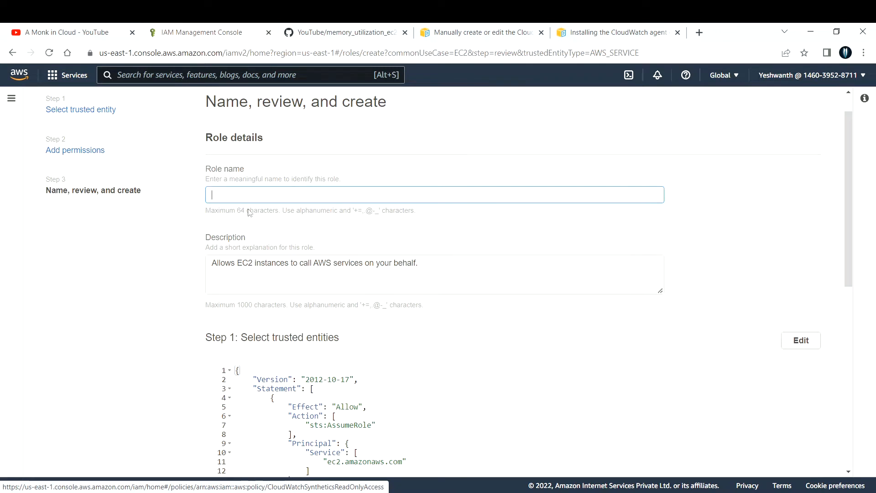
{"action": "type", "text": "EC2-CloudWatch-Role"}
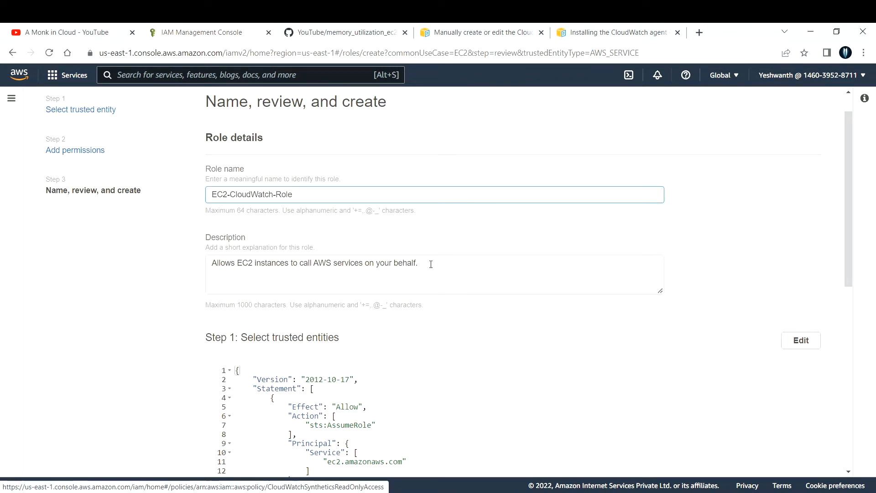
{"action": "triple_click", "coordinate": [213, 270]}
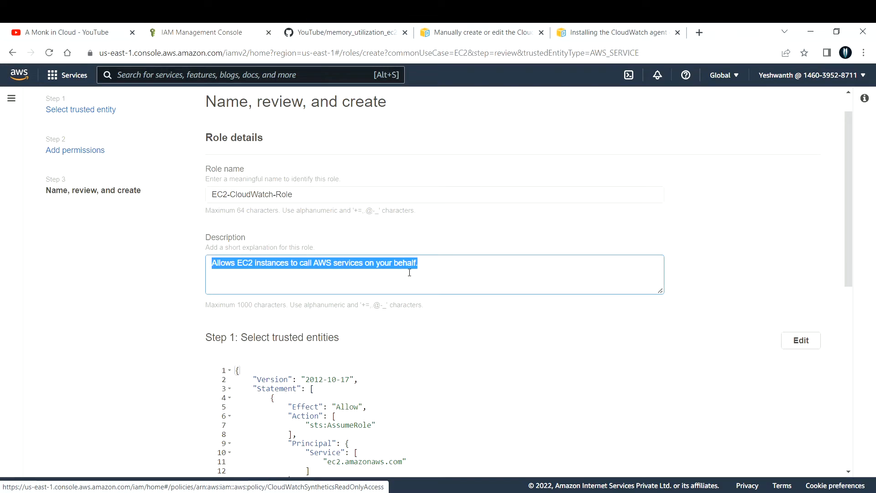
{"action": "left_click", "coordinate": [432, 271]}
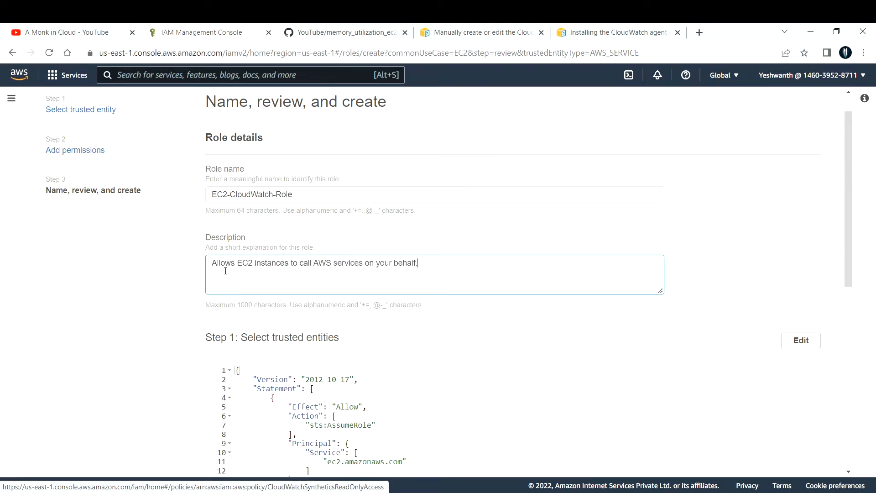
{"action": "left_click_drag", "start_coordinate": [211, 263], "coordinate": [448, 266]}
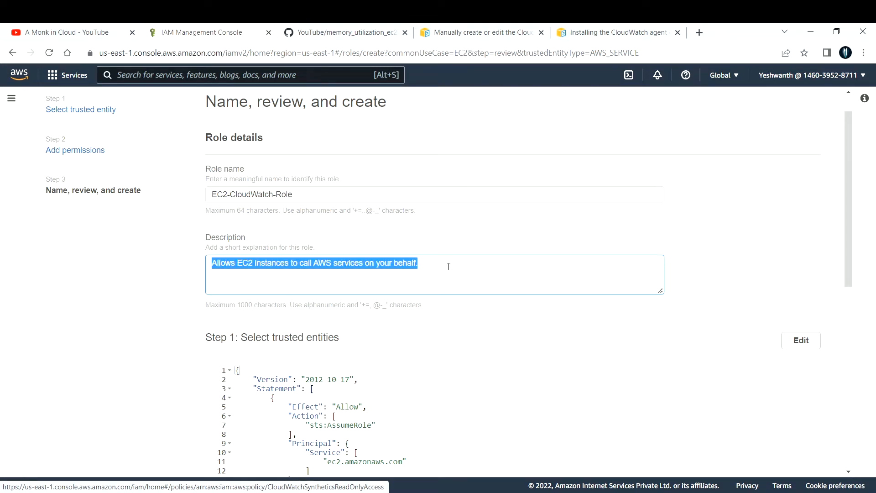
{"action": "type", "text": "EC2-CloudWatch-Role"}
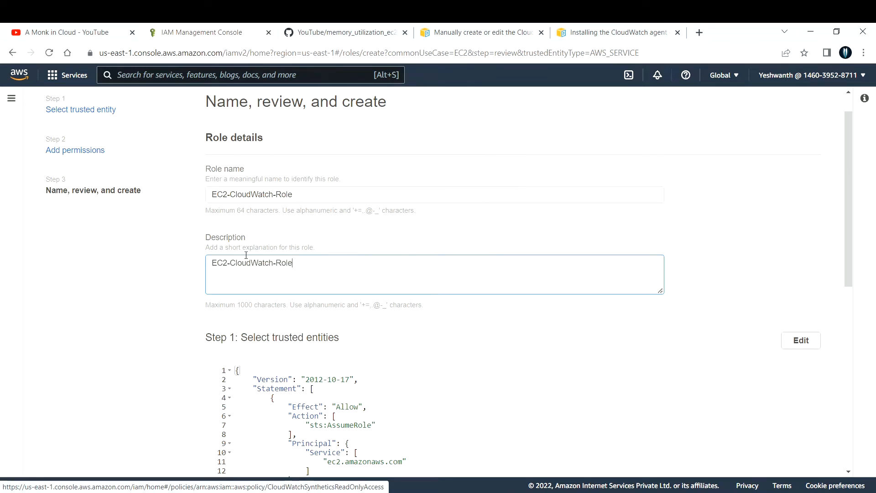
Review the trust policy and permissions summary, and create the role without tags
{"action": "scroll", "coordinate": [316, 240], "scroll_direction": "down", "scroll_amount": 5}
{"action": "scroll", "coordinate": [316, 240], "scroll_direction": "down", "scroll_amount": 2}
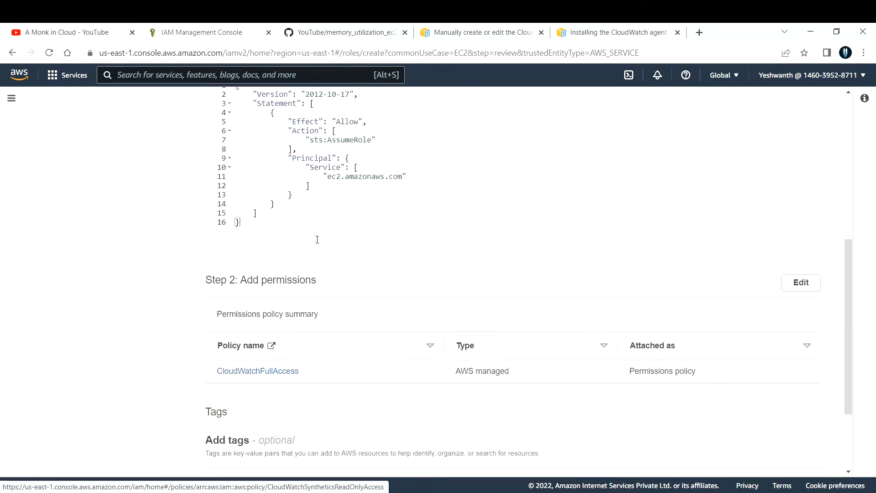
{"action": "scroll", "coordinate": [317, 239], "scroll_direction": "down", "scroll_amount": 3}
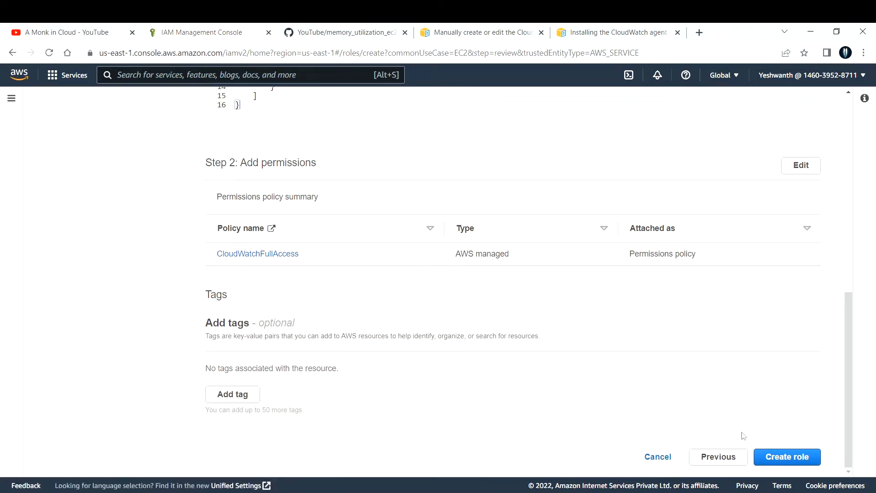
{"action": "left_click", "coordinate": [772, 459]}
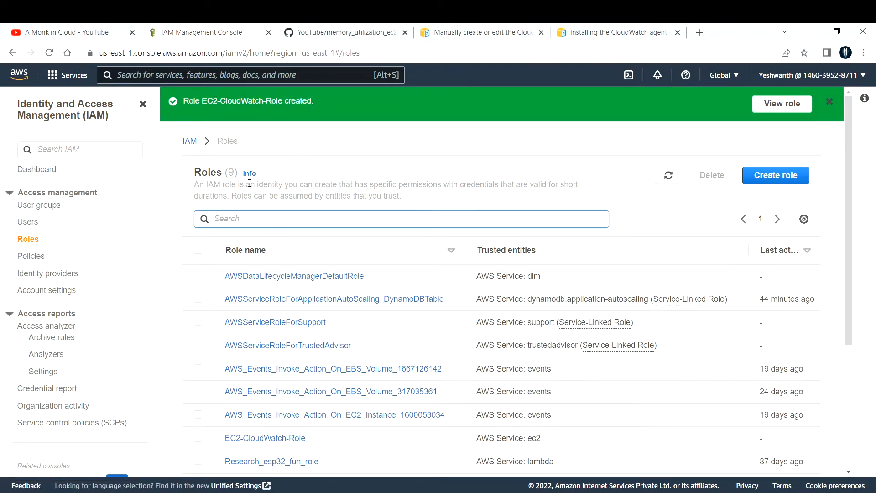
Search the roles for EC2-CloudWatch-Role and open its permissions policies
{"action": "type", "text": "EC2-CloudWatch-Role"}
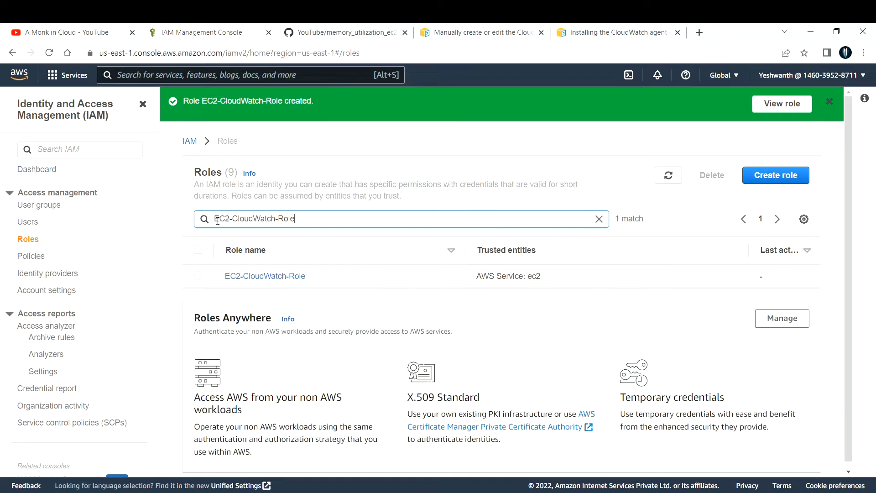
{"action": "left_click", "coordinate": [312, 277]}
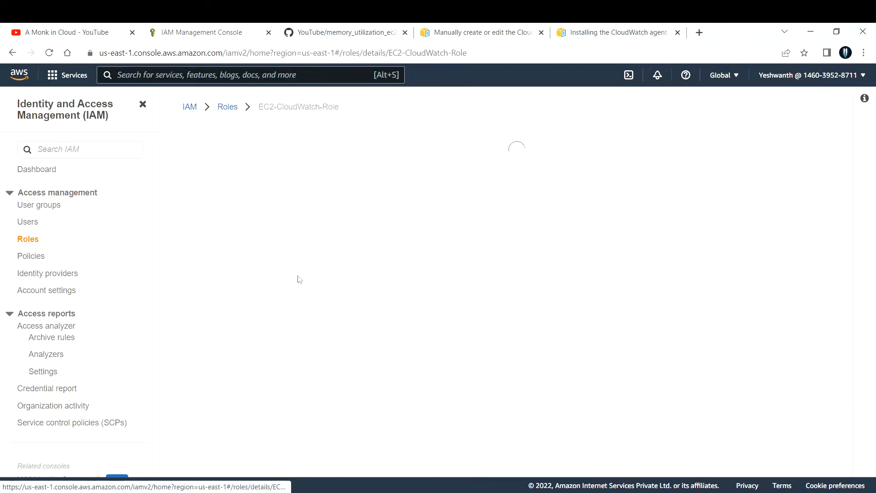
{"action": "scroll", "coordinate": [358, 269], "scroll_direction": "down", "scroll_amount": 3}
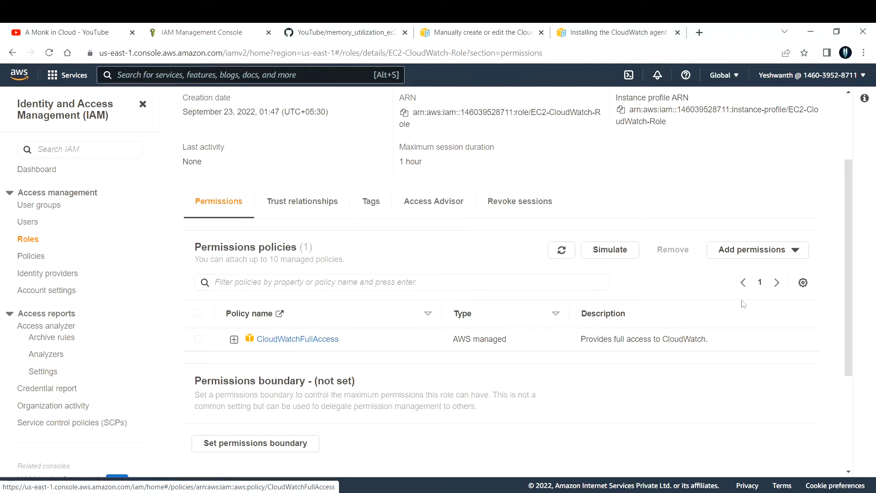
Start attaching another policy to EC2-CloudWatch-Role and filter the available permissions policies by SSM
{"action": "left_click", "coordinate": [753, 251]}
{"action": "left_click", "coordinate": [734, 271]}
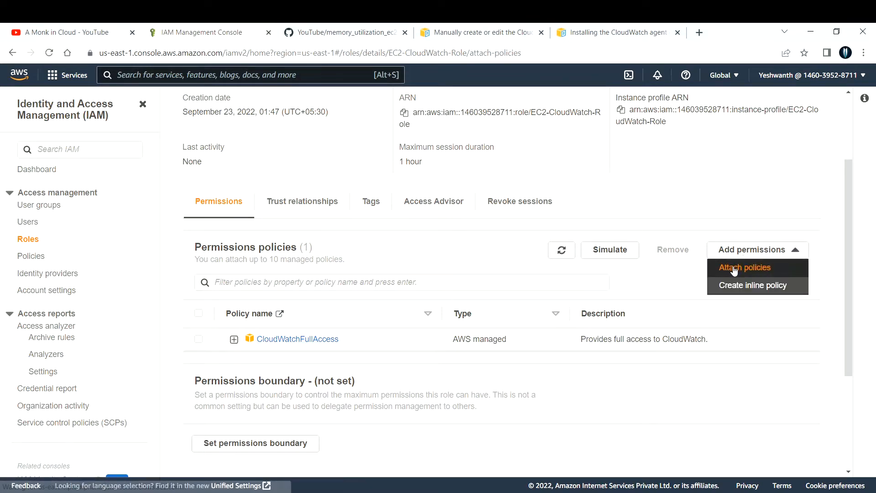
{"action": "left_click", "coordinate": [191, 243]}
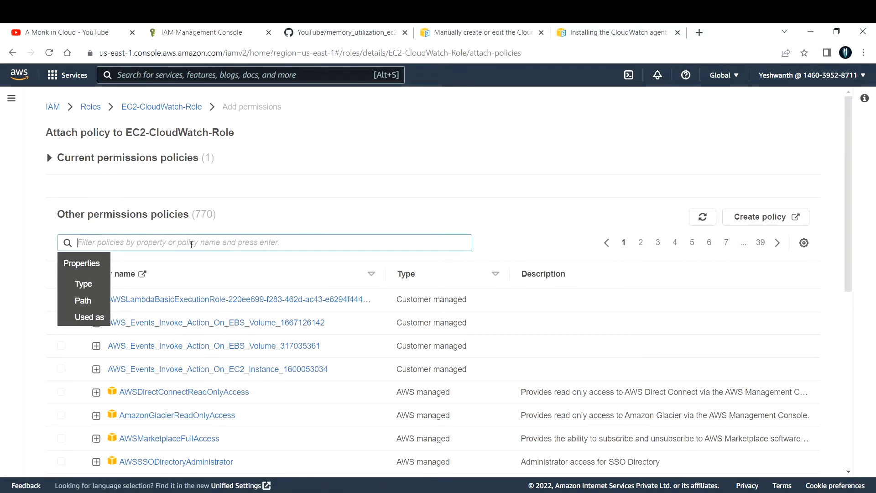
{"action": "type", "text": "SSM"}
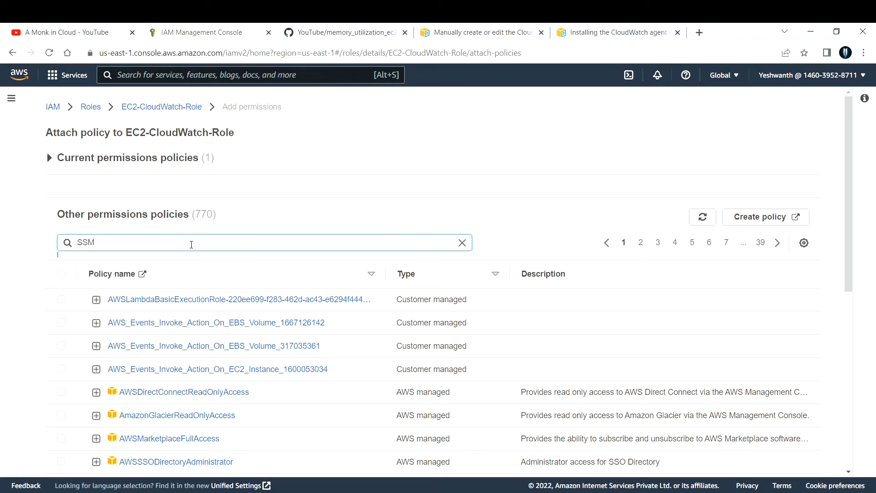
{"action": "key", "text": "Return"}
{"action": "scroll", "coordinate": [232, 319], "scroll_direction": "down", "scroll_amount": 2}
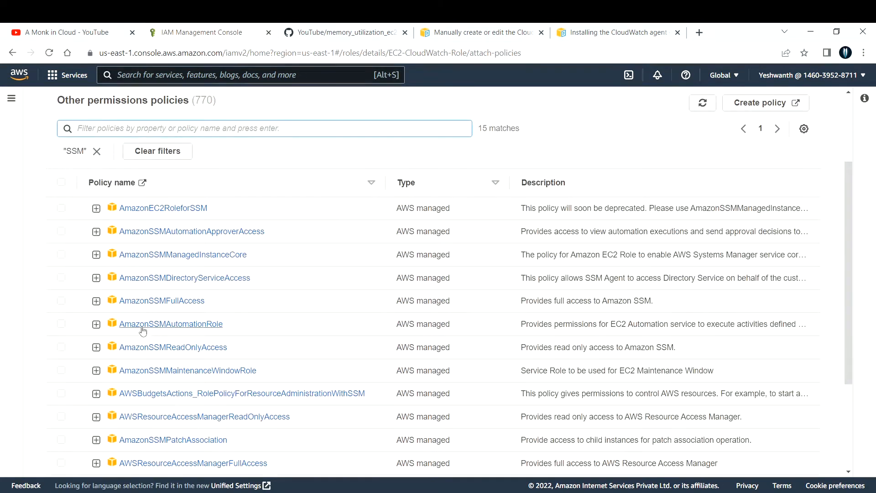
Attach the AmazonSSMFullAccess policy to the role and check the role's list of permissions policies
{"action": "left_click_drag", "start_coordinate": [224, 300], "coordinate": [124, 301]}
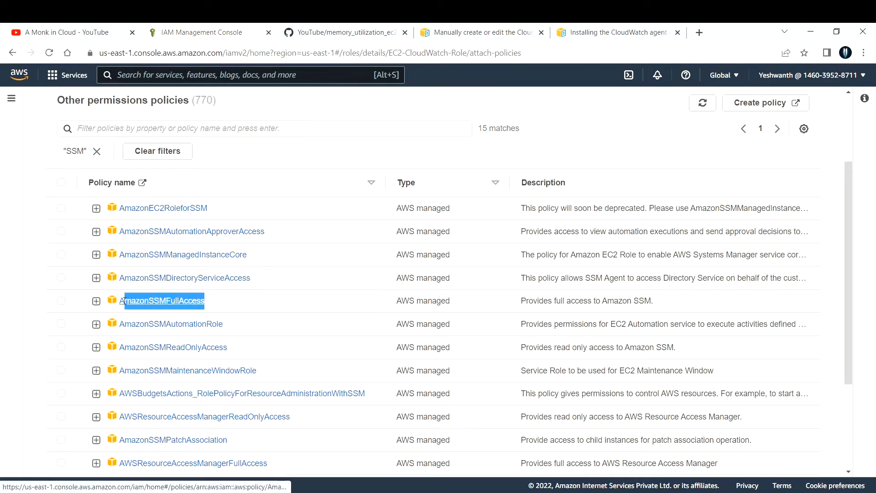
{"action": "left_click", "coordinate": [61, 301]}
{"action": "scroll", "coordinate": [271, 295], "scroll_direction": "down", "scroll_amount": 3}
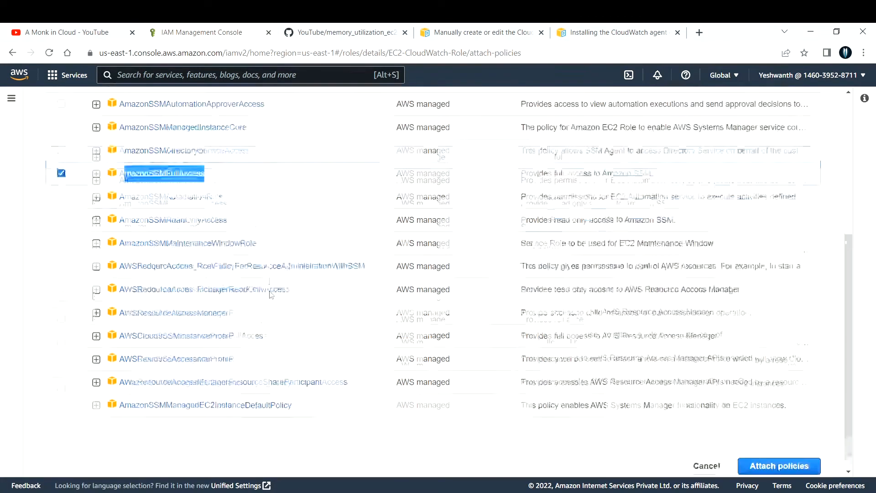
{"action": "left_click", "coordinate": [771, 452]}
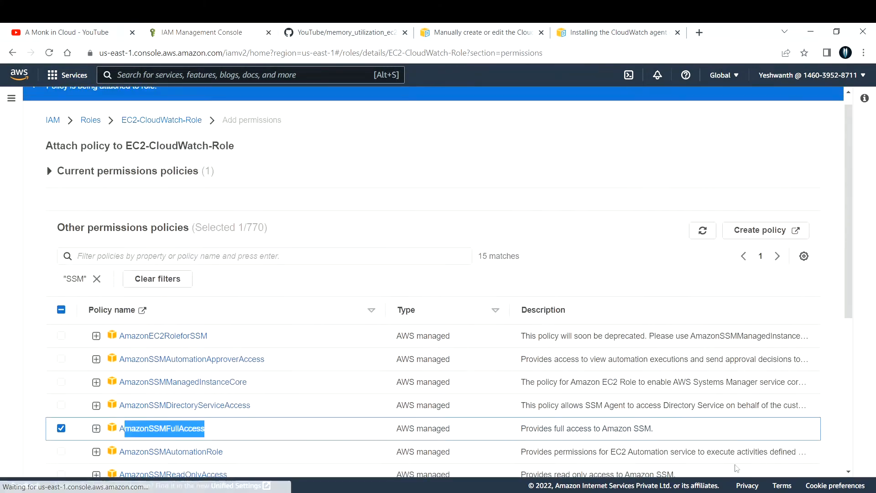
{"action": "scroll", "coordinate": [342, 310], "scroll_direction": "down", "scroll_amount": 3}
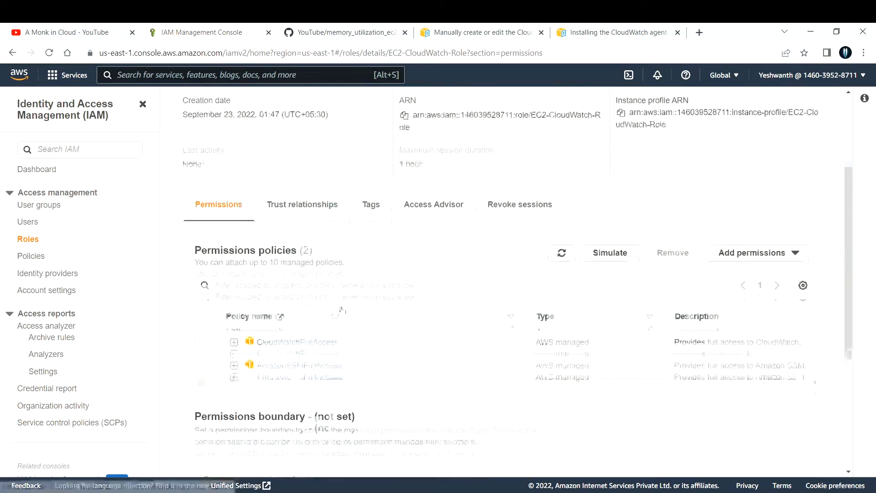
{"action": "left_click_drag", "start_coordinate": [342, 334], "coordinate": [250, 309]}
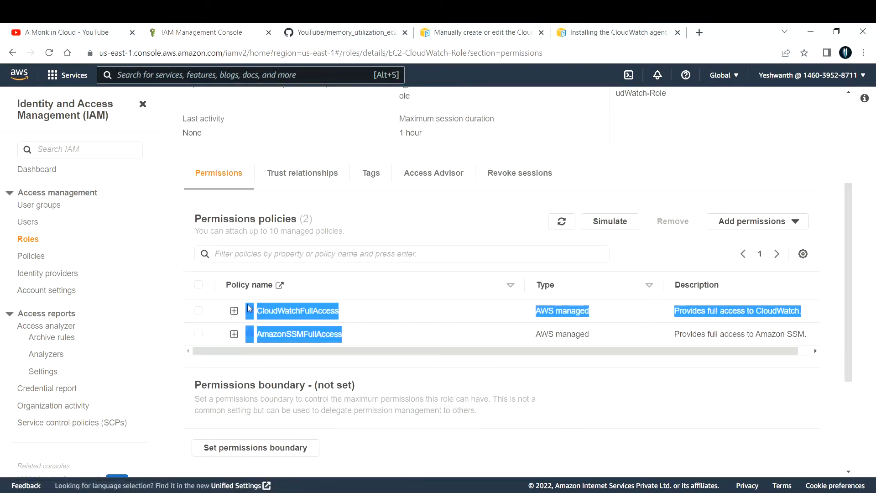
{"action": "left_click", "coordinate": [378, 375]}
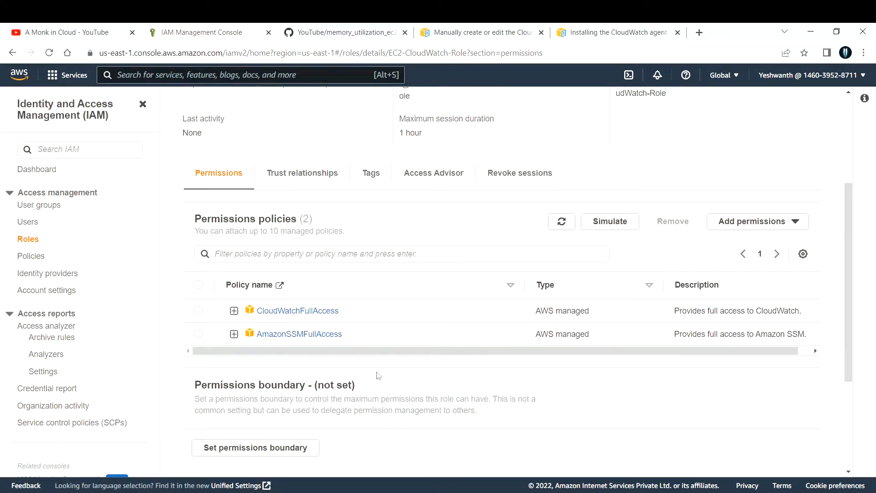
Switch to the memory_utilization_ec2.md page on GitHub and examine the full JSON block of the CloudWatch agent configuration
{"action": "key", "text": "ctrl+Tab"}
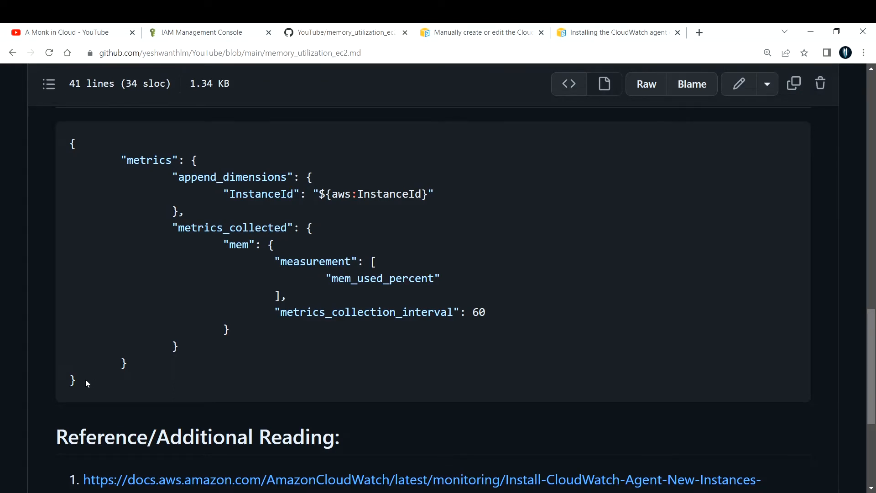
{"action": "left_click_drag", "start_coordinate": [79, 380], "coordinate": [72, 142]}
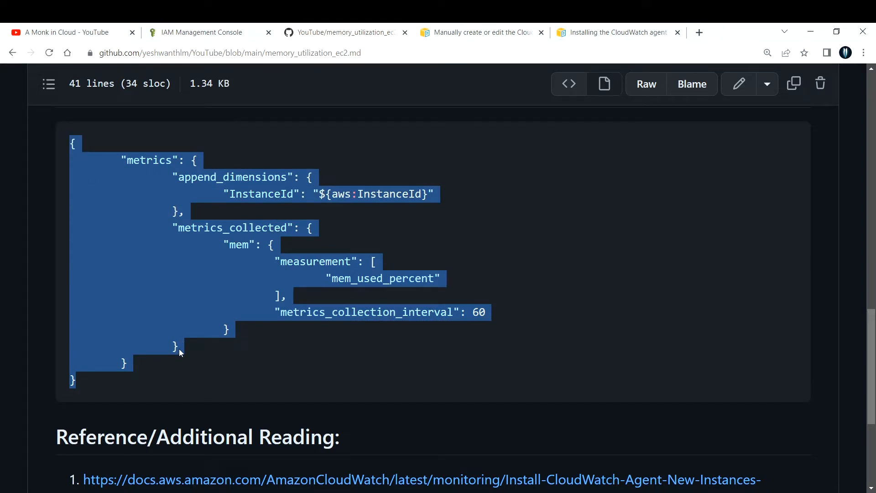
{"action": "left_click_drag", "start_coordinate": [85, 382], "coordinate": [56, 129]}
{"action": "left_click", "coordinate": [56, 129]}
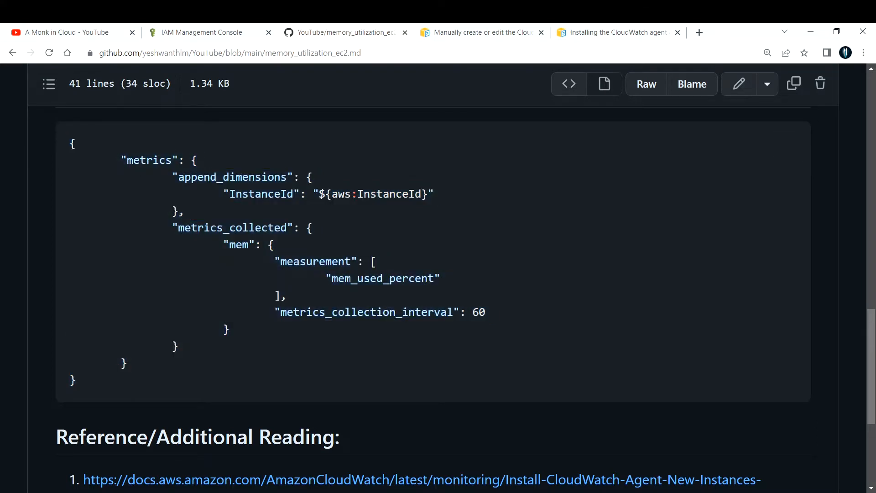
{"action": "left_click_drag", "start_coordinate": [120, 159], "coordinate": [78, 377]}
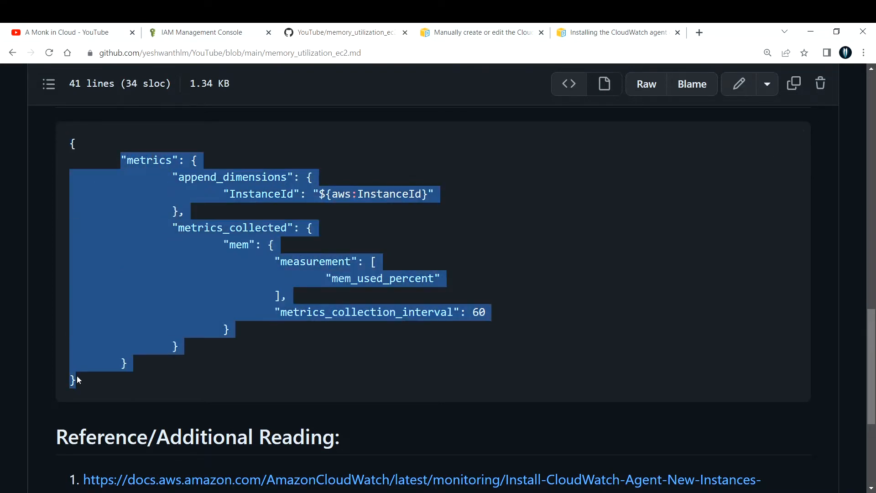
{"action": "left_click", "coordinate": [77, 375]}
{"action": "left_click_drag", "start_coordinate": [74, 144], "coordinate": [76, 383]}
{"action": "left_click", "coordinate": [90, 382]}
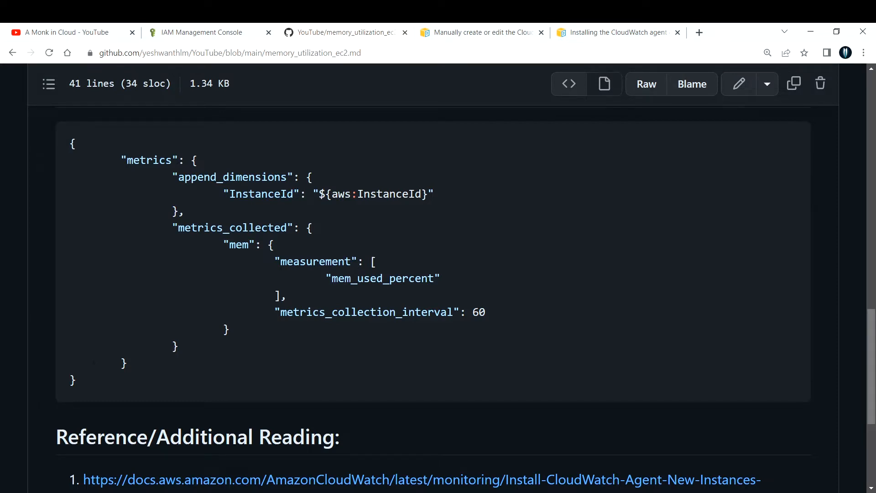
Read the AWS documentation on manually creating the CloudWatch agent configuration file, from the introduction through the start of the Metrics section
{"action": "left_click", "coordinate": [613, 28]}
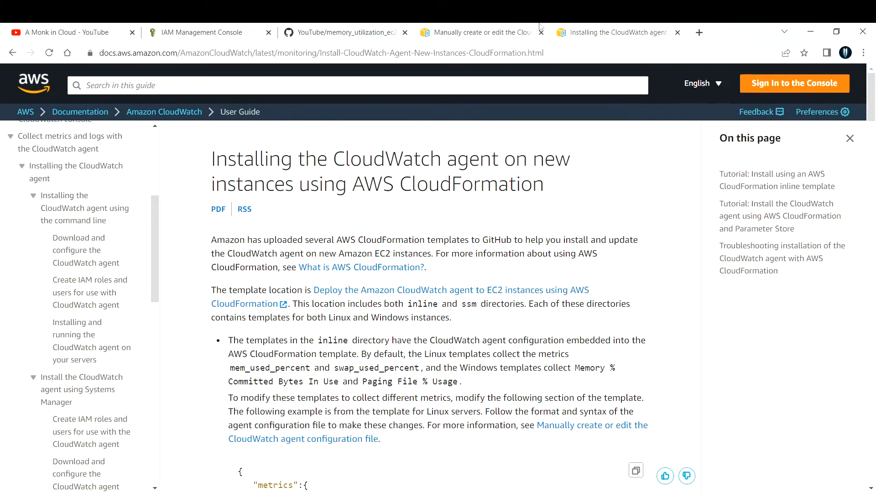
{"action": "left_click", "coordinate": [479, 30]}
{"action": "left_click_drag", "start_coordinate": [206, 158], "coordinate": [373, 185]}
{"action": "left_click", "coordinate": [310, 186]}
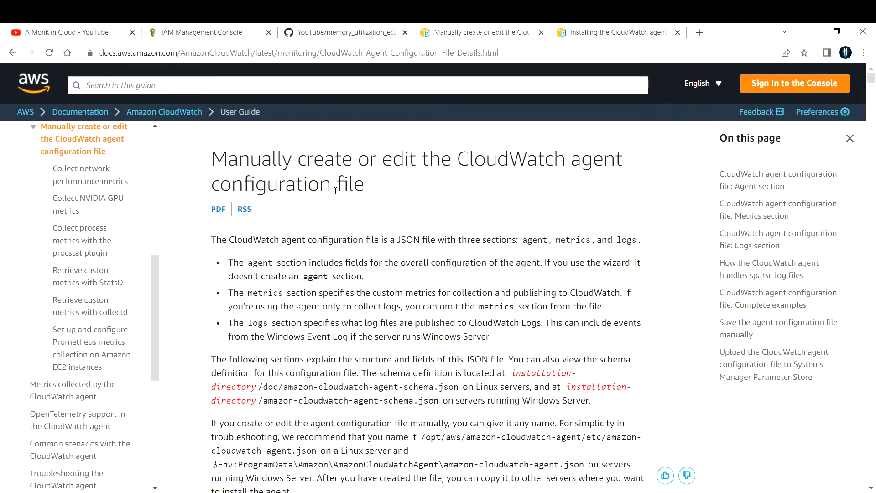
{"action": "scroll", "coordinate": [354, 196], "scroll_direction": "down", "scroll_amount": 6}
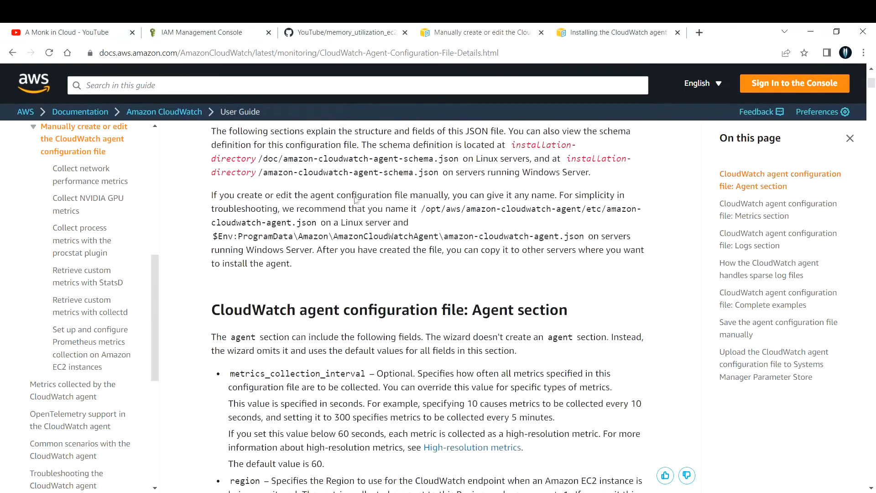
{"action": "scroll", "coordinate": [359, 196], "scroll_direction": "down", "scroll_amount": 6}
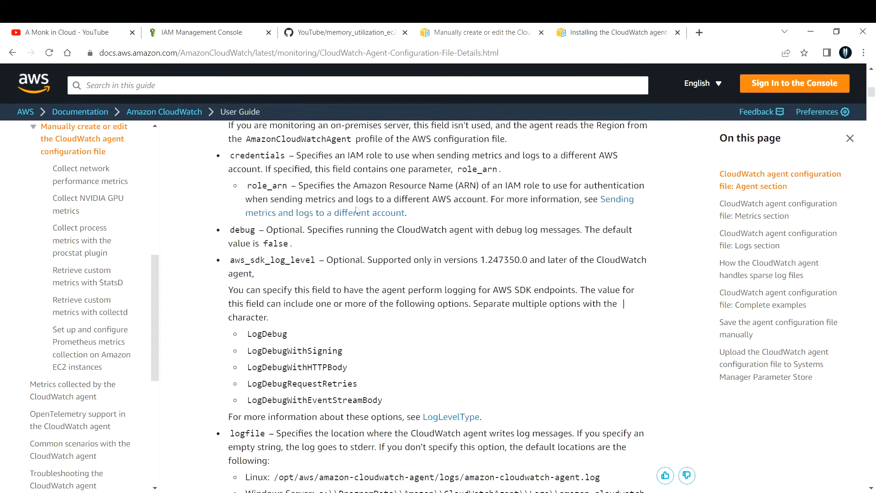
{"action": "scroll", "coordinate": [324, 279], "scroll_direction": "down", "scroll_amount": 2}
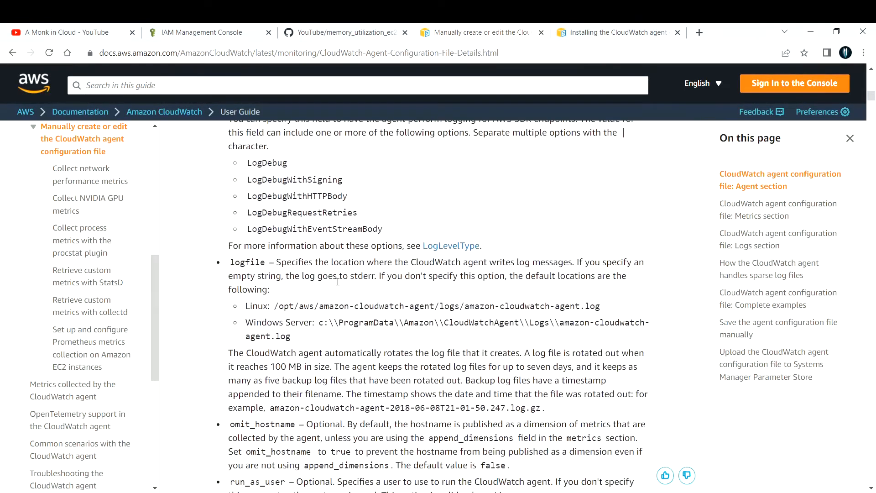
{"action": "scroll", "coordinate": [337, 280], "scroll_direction": "down", "scroll_amount": 10}
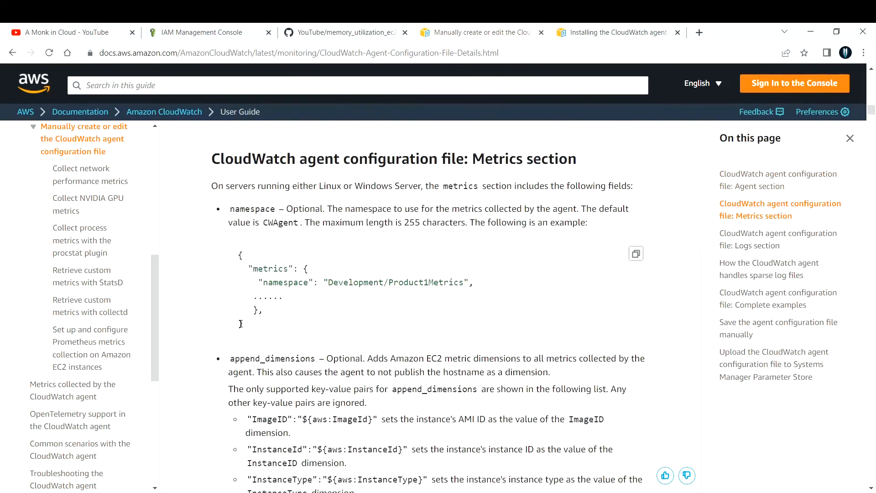
{"action": "left_click_drag", "start_coordinate": [242, 325], "coordinate": [230, 260]}
{"action": "left_click", "coordinate": [292, 295]}
{"action": "scroll", "coordinate": [305, 297], "scroll_direction": "down", "scroll_amount": 1}
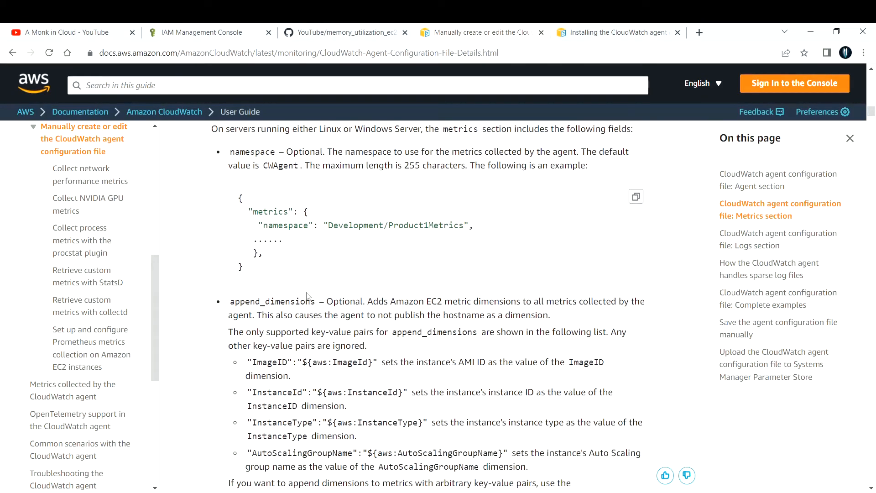
Return to the GitHub configuration and examine the metrics key and the append_dimensions block with its InstanceId entry
{"action": "left_click", "coordinate": [361, 27]}
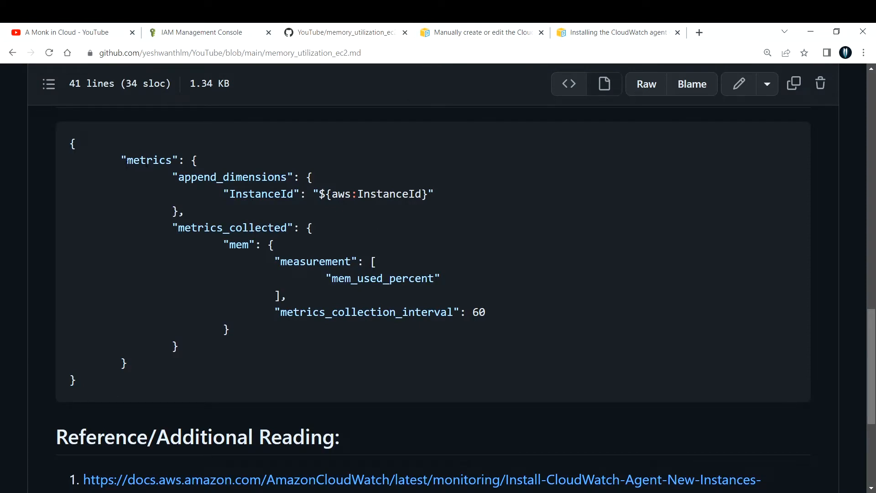
{"action": "left_click_drag", "start_coordinate": [121, 160], "coordinate": [178, 160]}
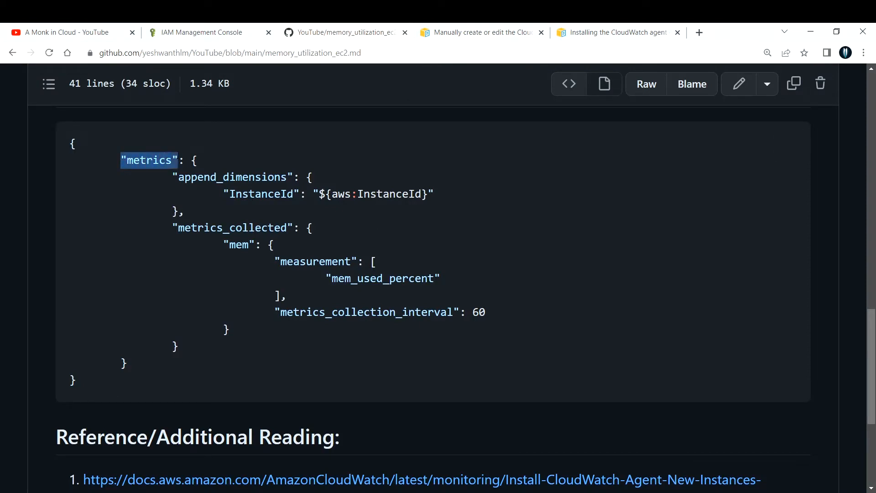
{"action": "left_click", "coordinate": [164, 162]}
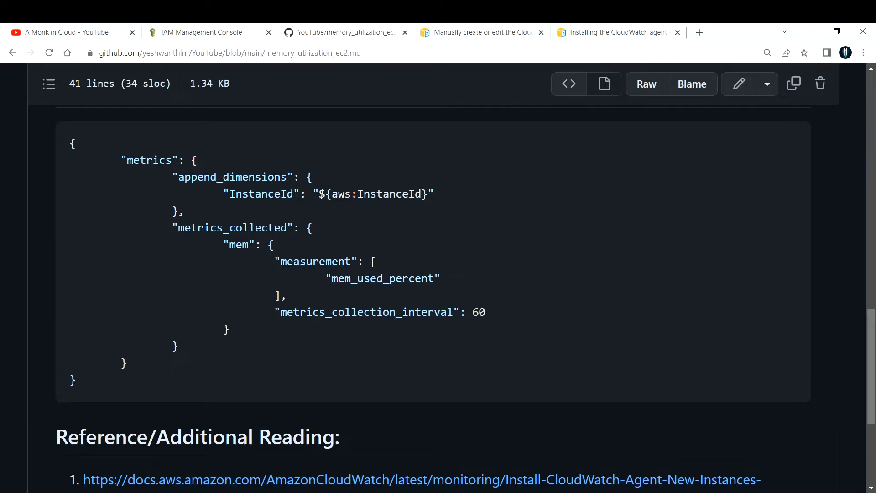
{"action": "left_click_drag", "start_coordinate": [126, 160], "coordinate": [168, 161]}
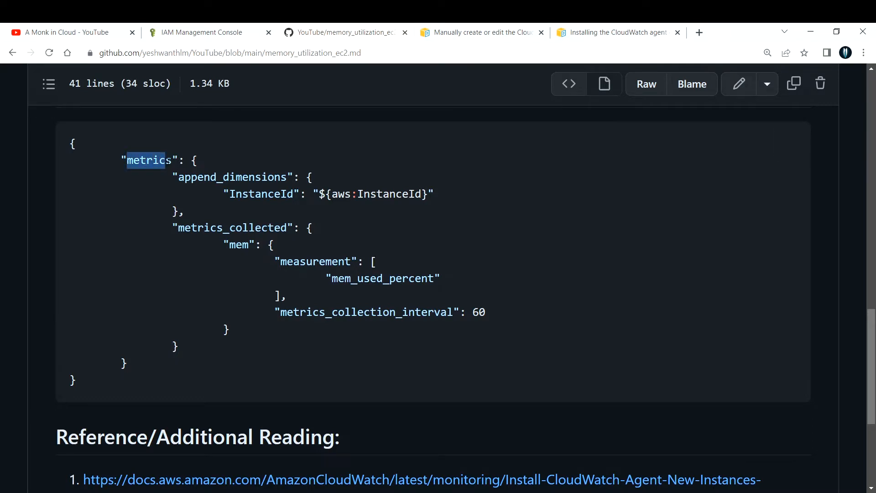
{"action": "left_click", "coordinate": [210, 185]}
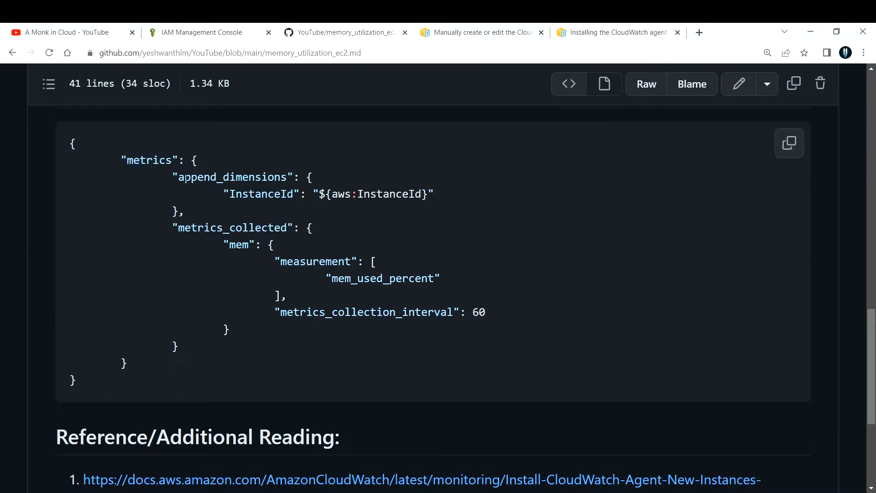
{"action": "left_click_drag", "start_coordinate": [178, 177], "coordinate": [286, 178]}
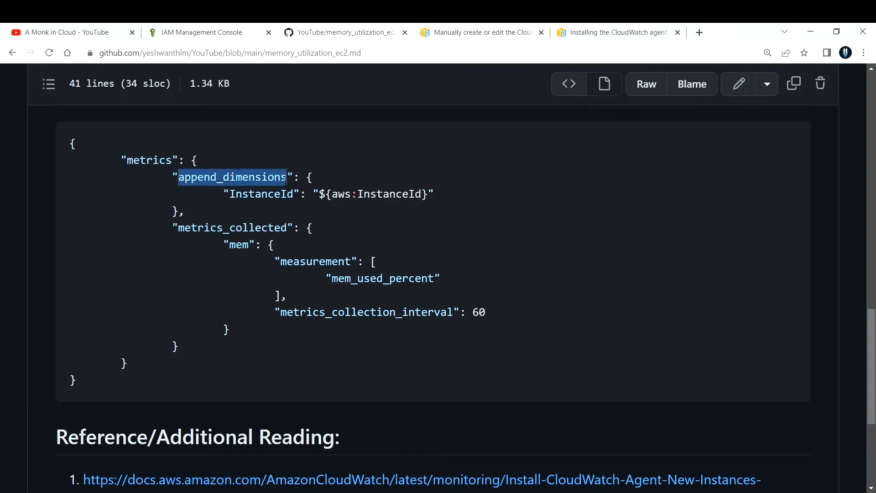
{"action": "left_click", "coordinate": [295, 213]}
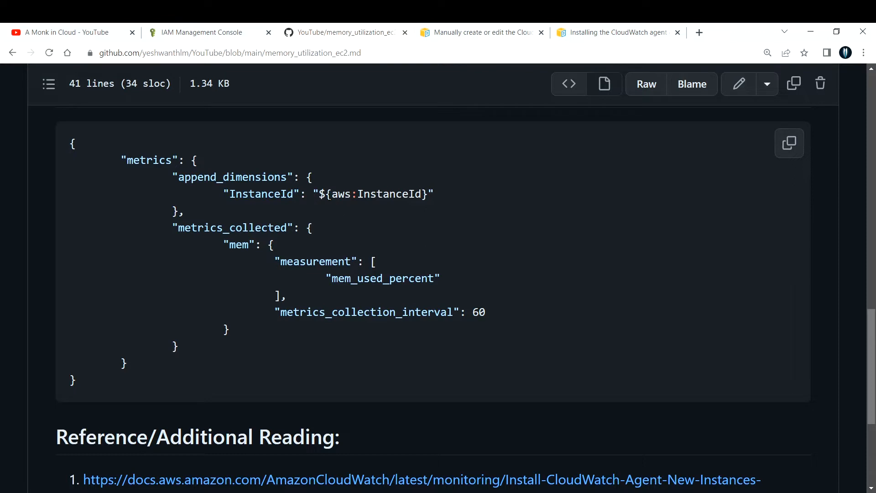
{"action": "left_click_drag", "start_coordinate": [178, 177], "coordinate": [286, 178]}
{"action": "left_click", "coordinate": [236, 198]}
{"action": "left_click_drag", "start_coordinate": [230, 194], "coordinate": [428, 194]}
{"action": "left_click", "coordinate": [315, 218]}
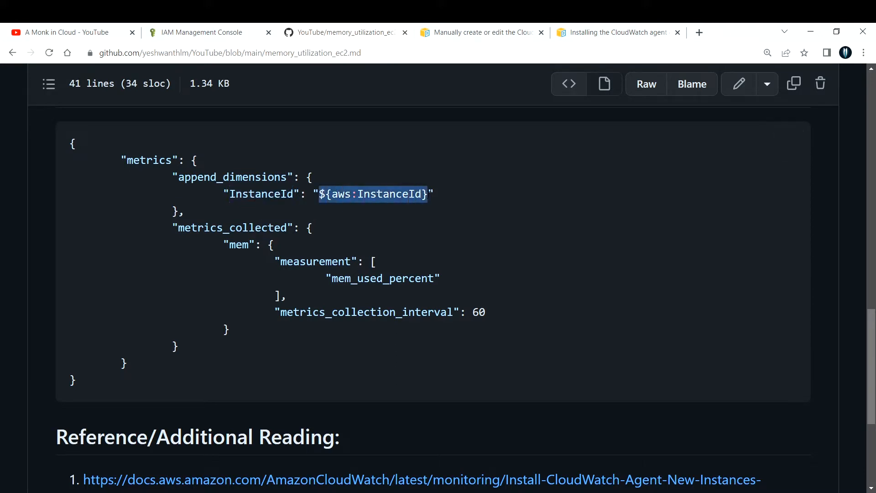
Examine the metrics_collected block, including the mem section, its mem_used_percent measurement and the metrics_collection_interval setting
{"action": "left_click", "coordinate": [369, 225]}
{"action": "left_click_drag", "start_coordinate": [178, 228], "coordinate": [287, 227]}
{"action": "left_click_drag", "start_coordinate": [229, 245], "coordinate": [248, 245]}
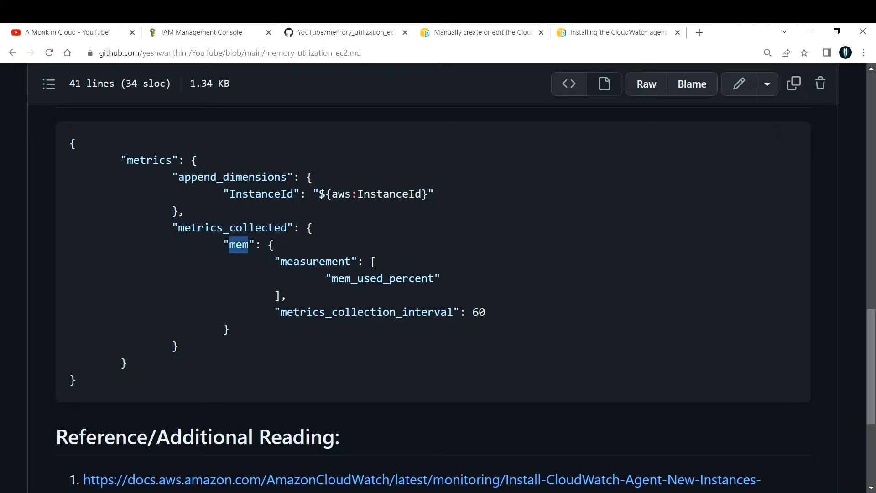
{"action": "left_click", "coordinate": [241, 246]}
{"action": "double_click", "coordinate": [239, 245]}
{"action": "left_click_drag", "start_coordinate": [434, 279], "coordinate": [334, 279]}
{"action": "left_click", "coordinate": [319, 280]}
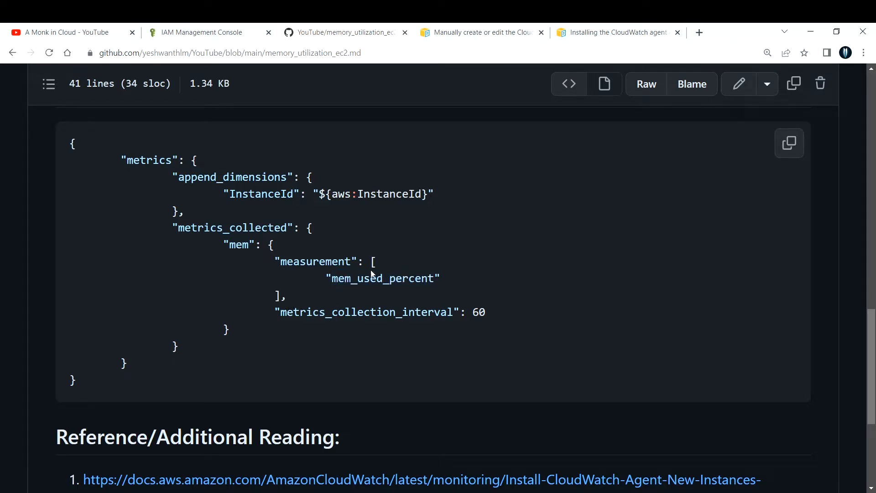
{"action": "left_click_drag", "start_coordinate": [493, 312], "coordinate": [472, 312]}
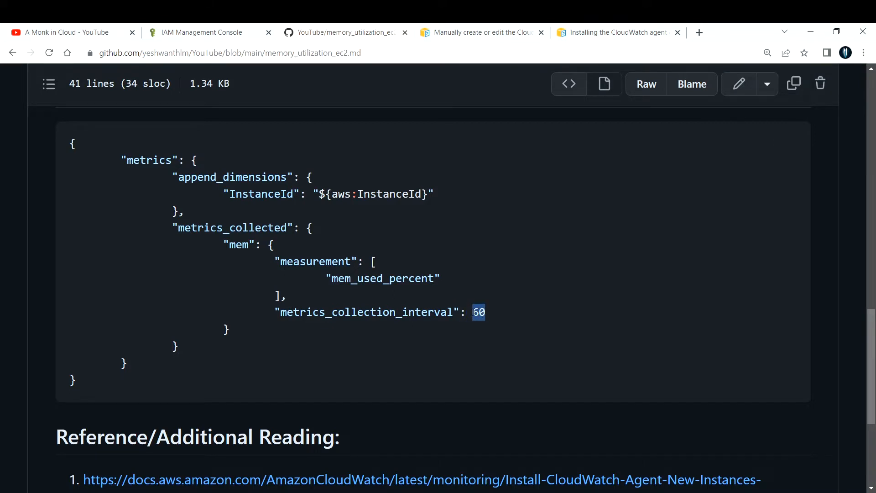
{"action": "left_click_drag", "start_coordinate": [453, 312], "coordinate": [281, 314]}
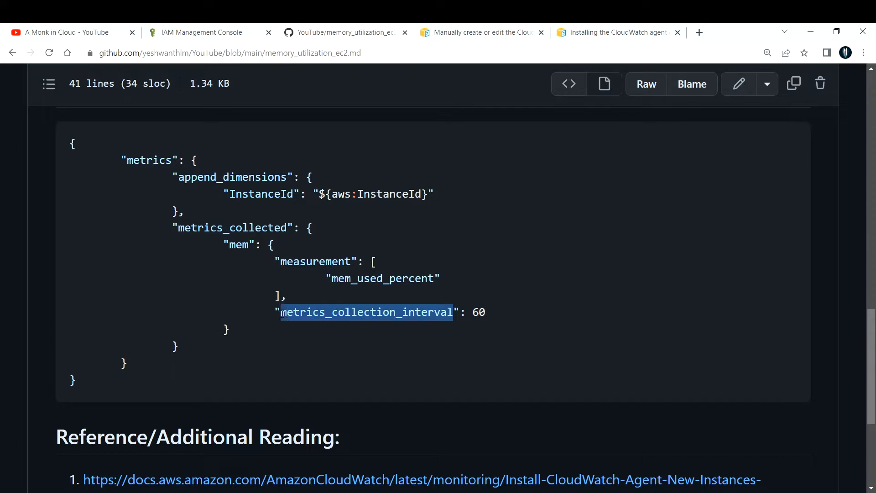
{"action": "left_click", "coordinate": [311, 314]}
{"action": "left_click_drag", "start_coordinate": [281, 313], "coordinate": [453, 313]}
{"action": "left_click", "coordinate": [348, 311]}
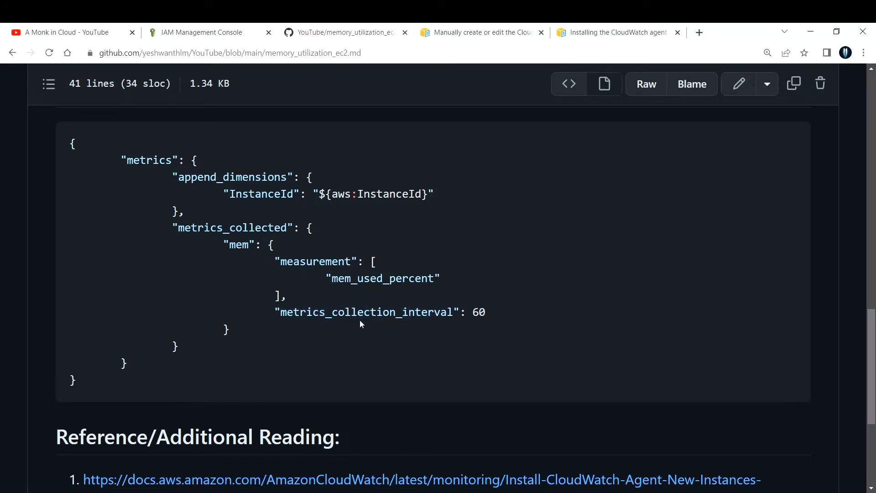
Review the complete JSON block of the CloudWatch agent configuration from its opening to its closing brace
{"action": "left_click_drag", "start_coordinate": [85, 381], "coordinate": [64, 143]}
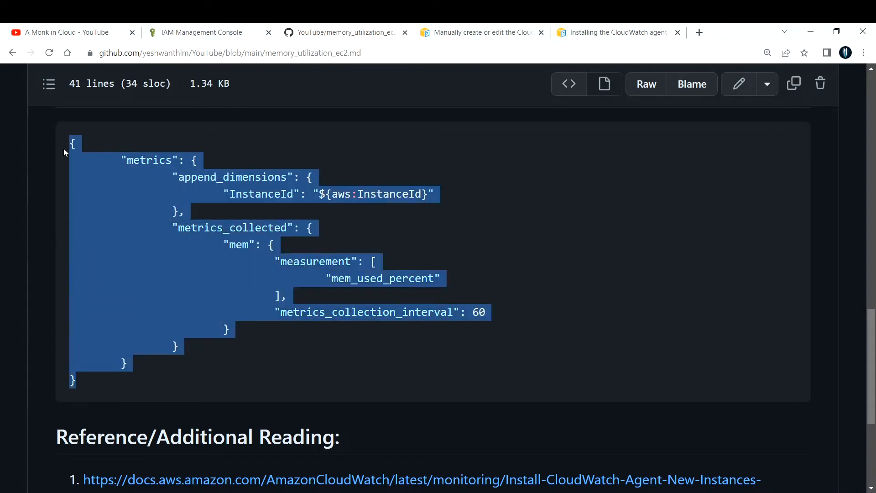
{"action": "left_click", "coordinate": [140, 209]}
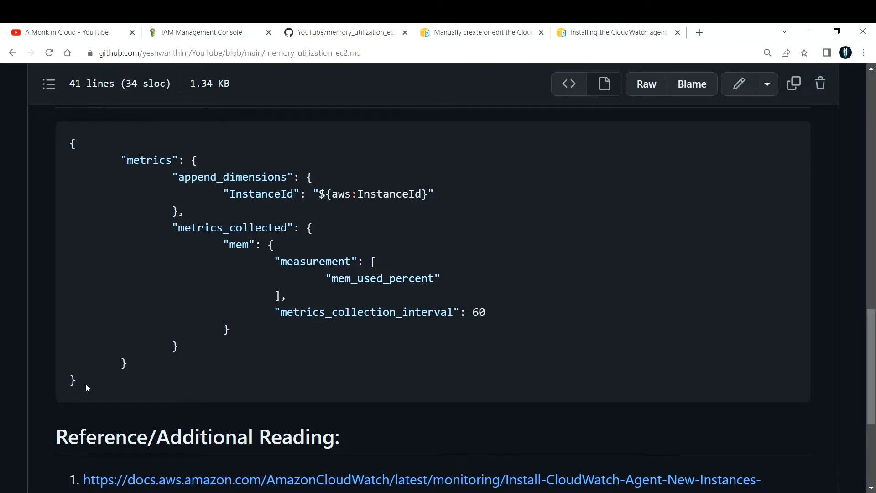
{"action": "left_click_drag", "start_coordinate": [85, 385], "coordinate": [71, 142]}
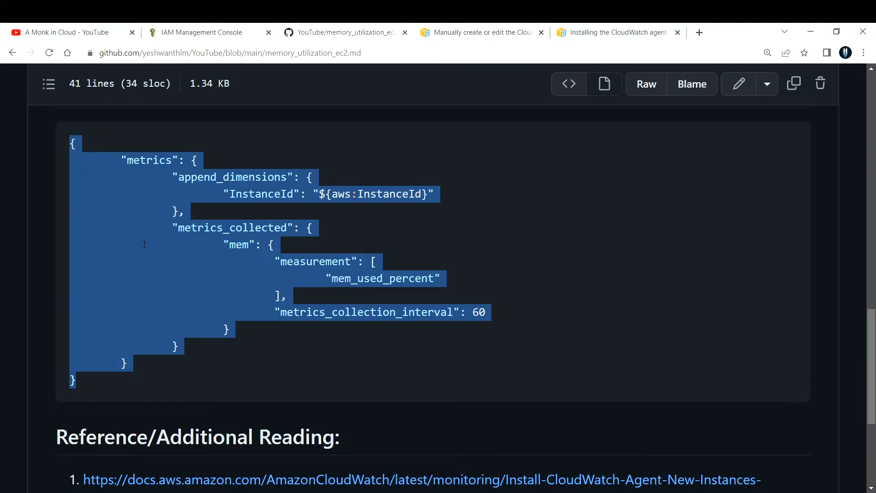
Copy the parameter name /alarm/AWS-CWAgentLinConfig from Step 2 of the GitHub instructions
{"action": "scroll", "coordinate": [144, 245], "scroll_direction": "up", "scroll_amount": 10}
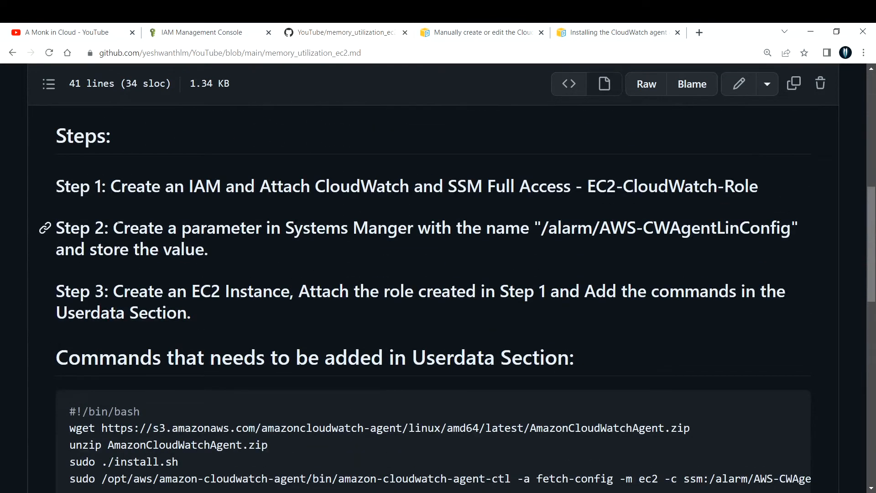
{"action": "left_click_drag", "start_coordinate": [114, 226], "coordinate": [124, 226]}
{"action": "left_click", "coordinate": [118, 224]}
{"action": "left_click_drag", "start_coordinate": [114, 227], "coordinate": [792, 226]}
{"action": "key", "text": "ctrl+c"}
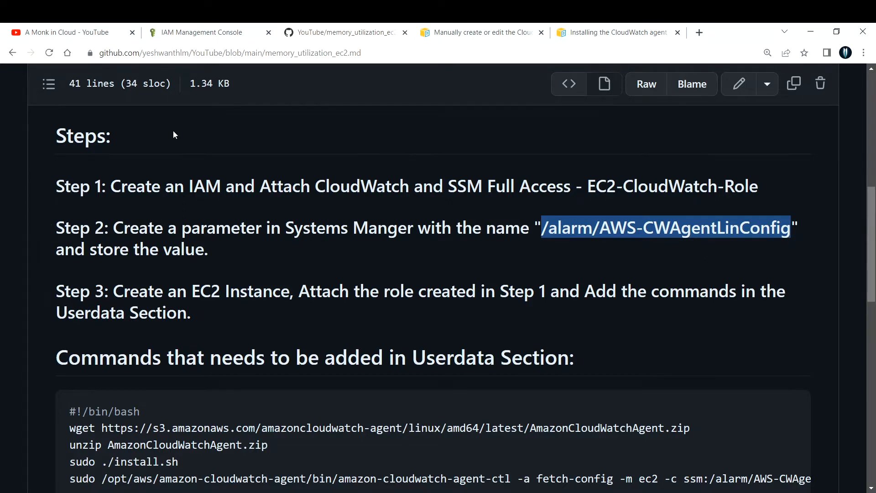
Switch to the AWS console and open Parameter Store in Systems Manager
{"action": "left_click", "coordinate": [176, 33]}
{"action": "left_click", "coordinate": [20, 75]}
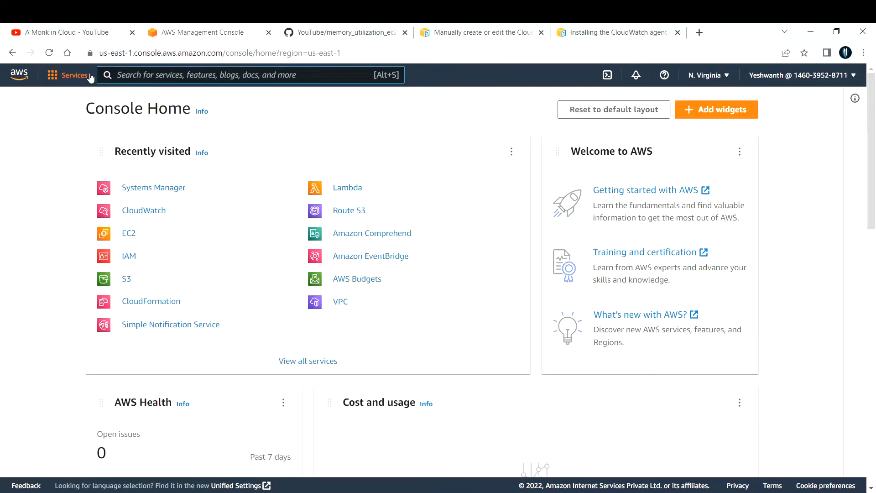
{"action": "left_click", "coordinate": [119, 75]}
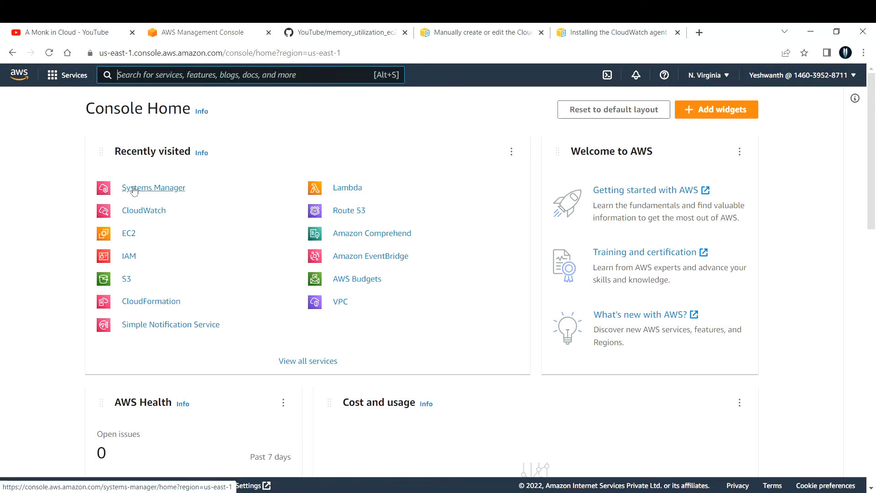
{"action": "left_click", "coordinate": [147, 192]}
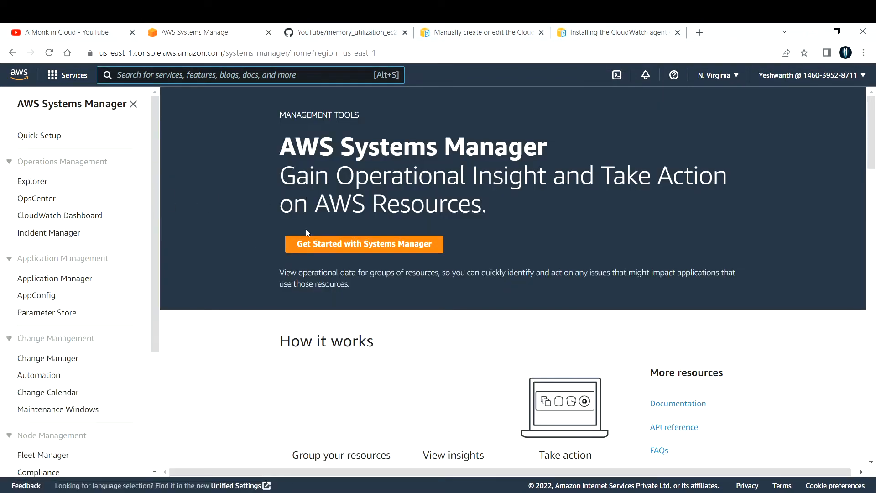
{"action": "scroll", "coordinate": [275, 201], "scroll_direction": "down", "scroll_amount": 3}
{"action": "scroll", "coordinate": [218, 220], "scroll_direction": "up", "scroll_amount": 3}
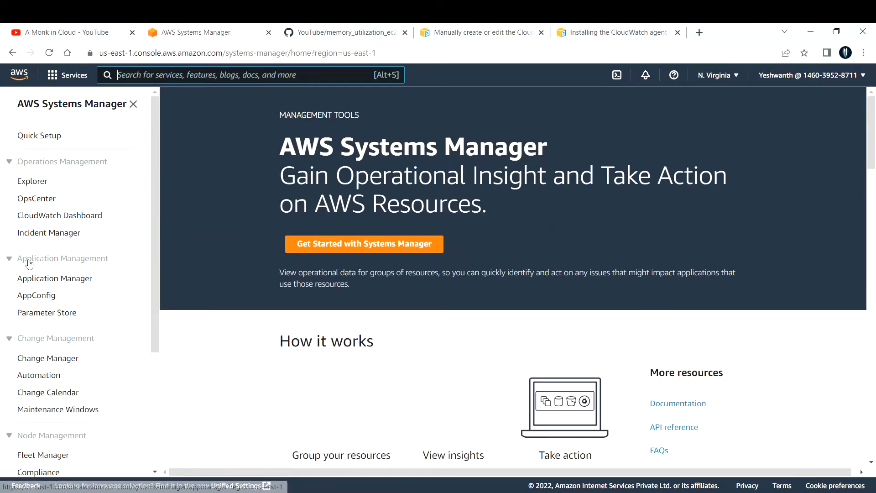
{"action": "left_click", "coordinate": [35, 314]}
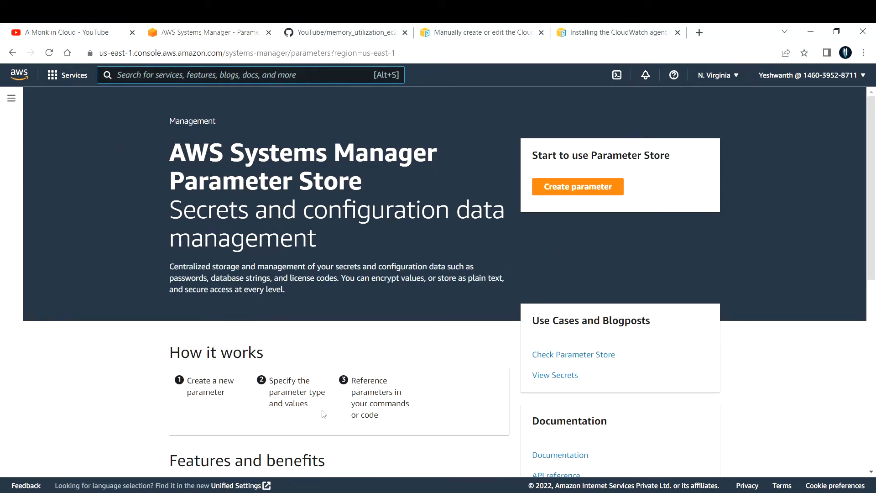
Start a new parameter and enter /alarm/AWS-CWAgentLinConfig as both its name and its description
{"action": "left_click", "coordinate": [593, 193]}
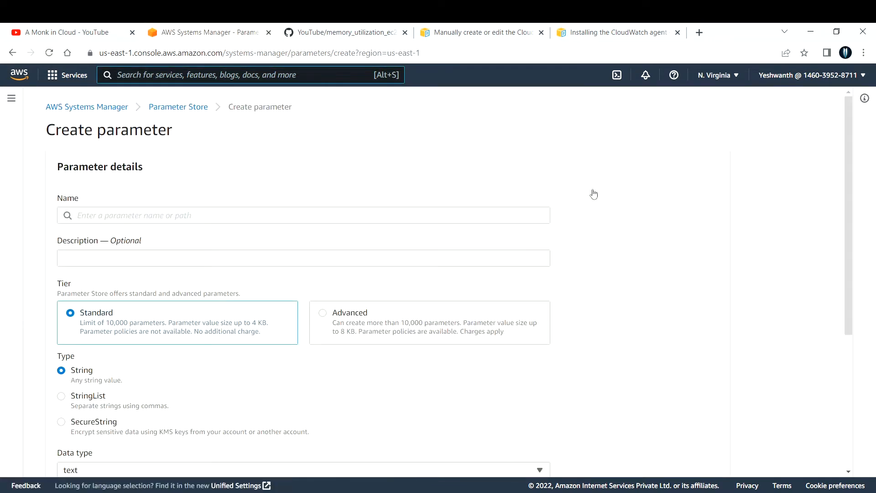
{"action": "left_click", "coordinate": [85, 219]}
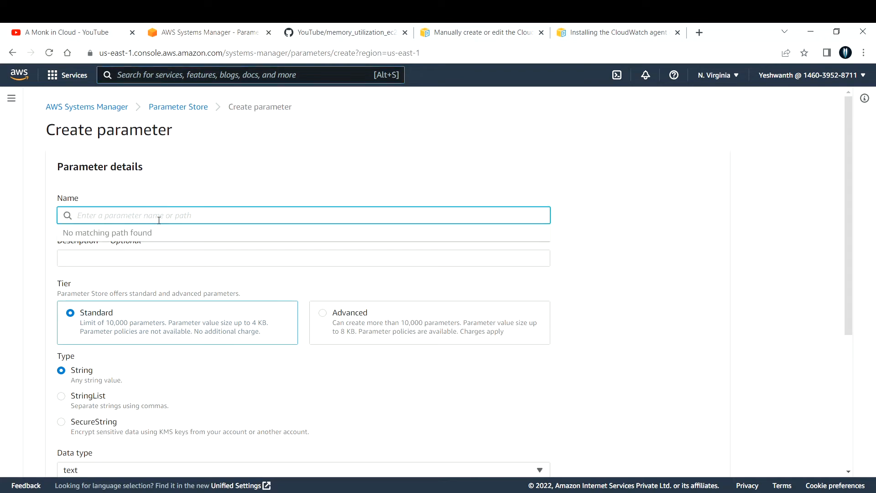
{"action": "key", "text": "ctrl+v"}
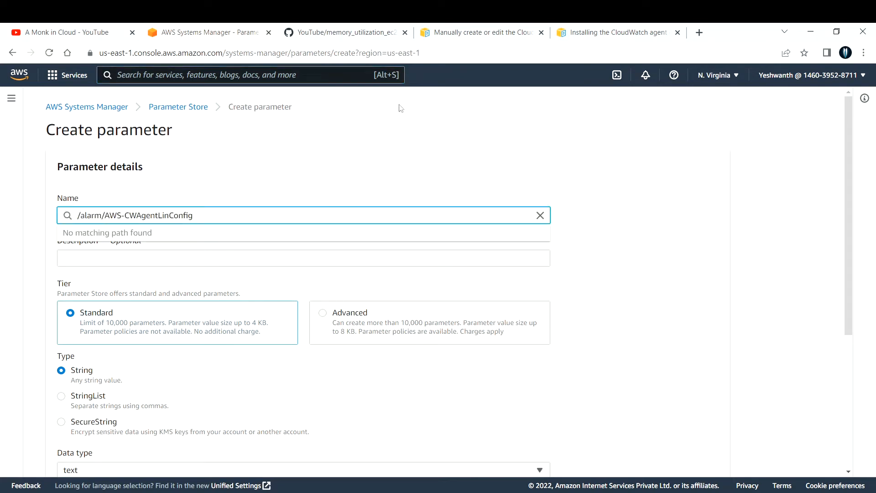
{"action": "left_click", "coordinate": [374, 30]}
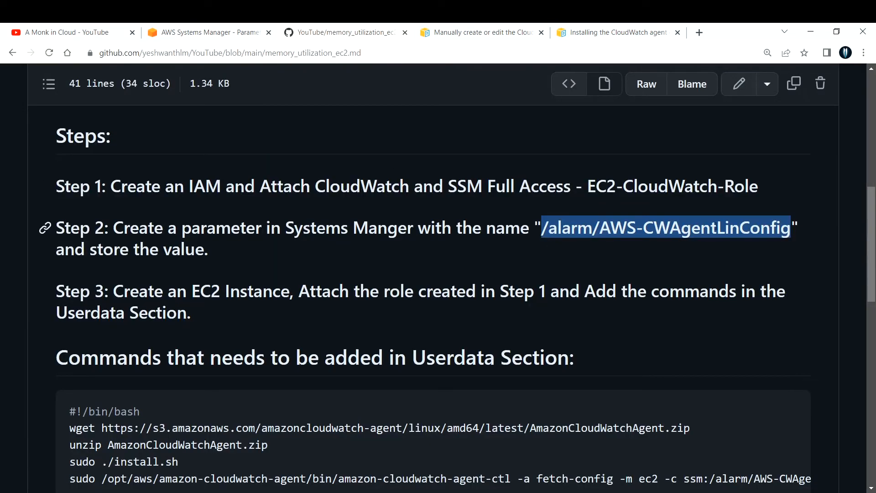
{"action": "left_click", "coordinate": [255, 31]}
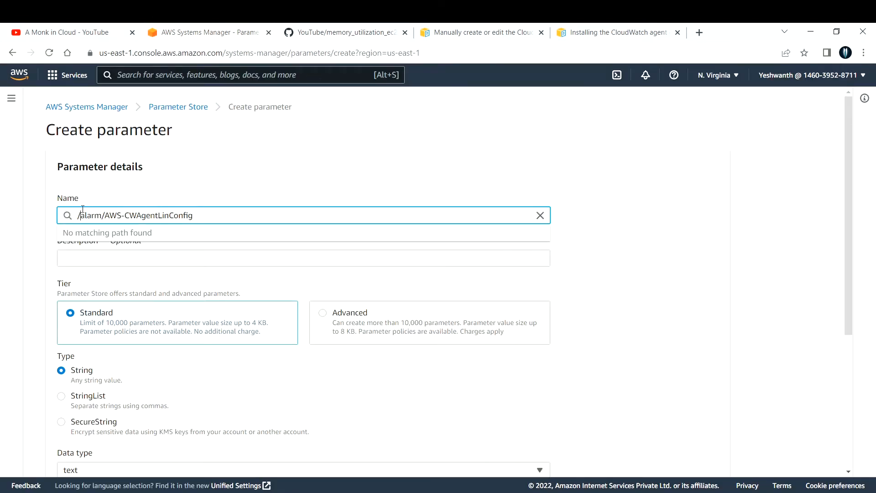
{"action": "left_click", "coordinate": [78, 256]}
{"action": "type", "text": "/alarm/AWS-CWAgentLinConfig"}
Review the Tier and Type settings of the new parameter
{"action": "scroll", "coordinate": [123, 229], "scroll_direction": "down", "scroll_amount": 1}
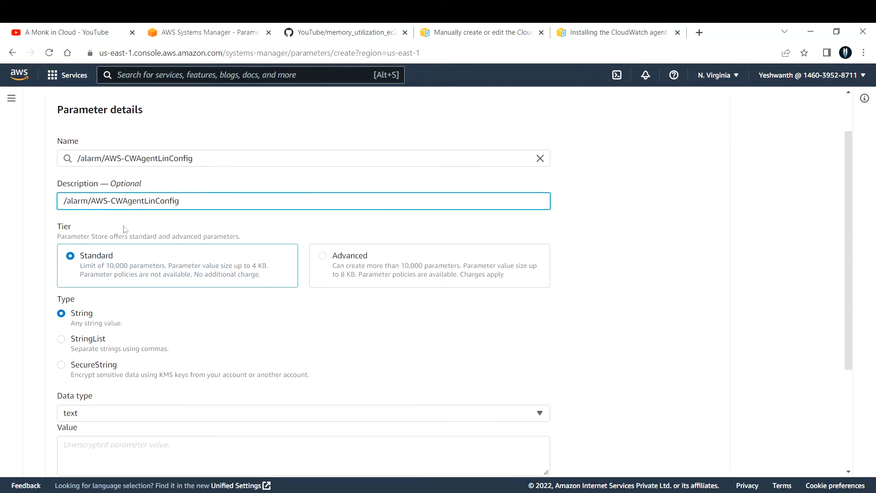
{"action": "left_click_drag", "start_coordinate": [76, 229], "coordinate": [49, 226]}
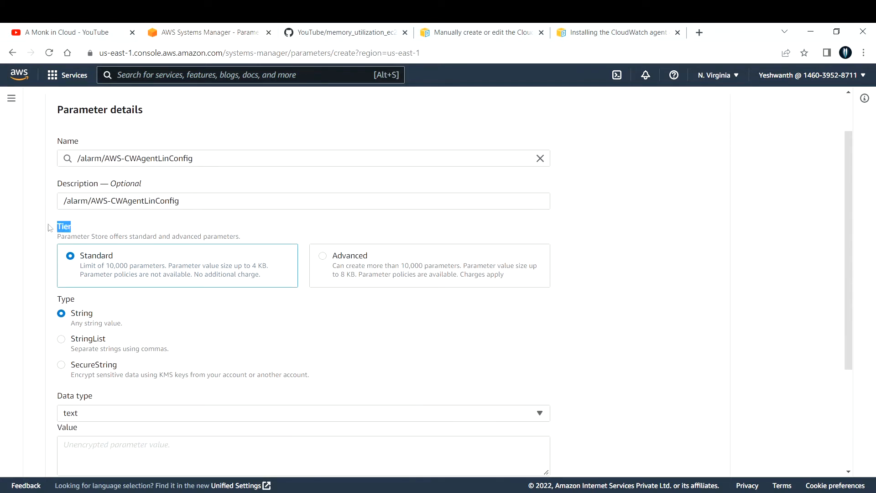
{"action": "left_click_drag", "start_coordinate": [121, 257], "coordinate": [80, 255]}
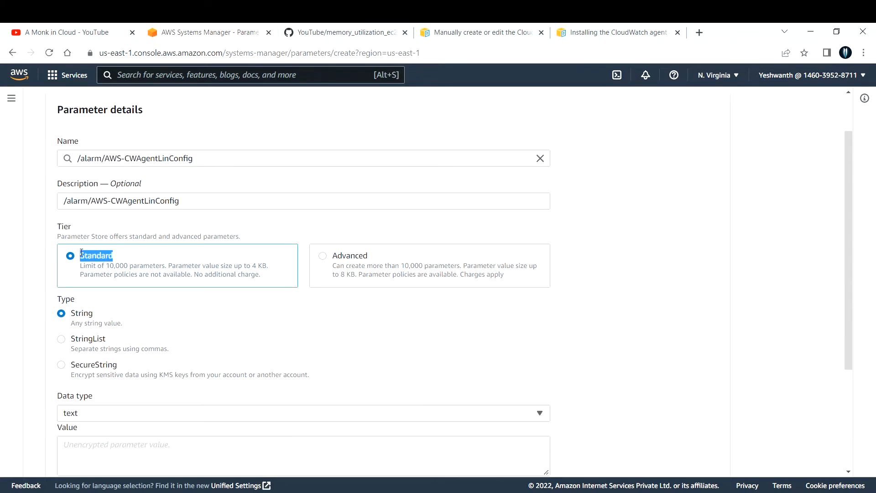
{"action": "left_click", "coordinate": [117, 323]}
{"action": "left_click_drag", "start_coordinate": [94, 315], "coordinate": [76, 314]}
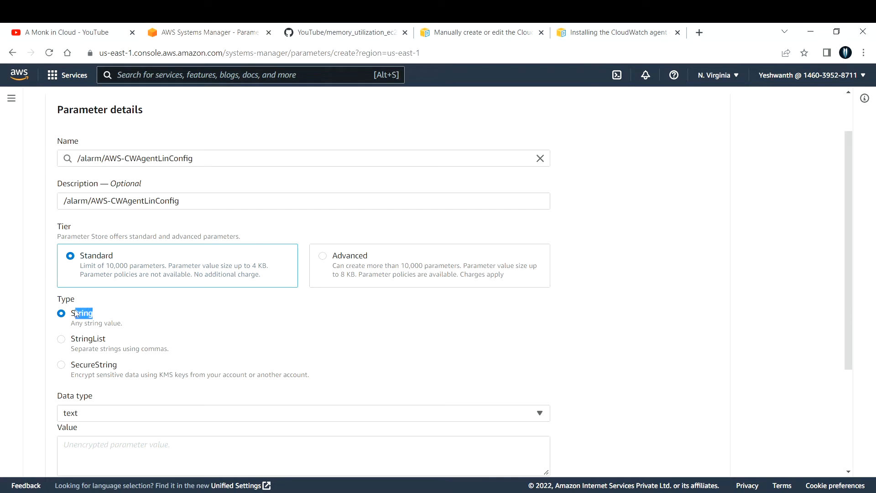
{"action": "left_click", "coordinate": [182, 304]}
{"action": "scroll", "coordinate": [177, 301], "scroll_direction": "down", "scroll_amount": 1}
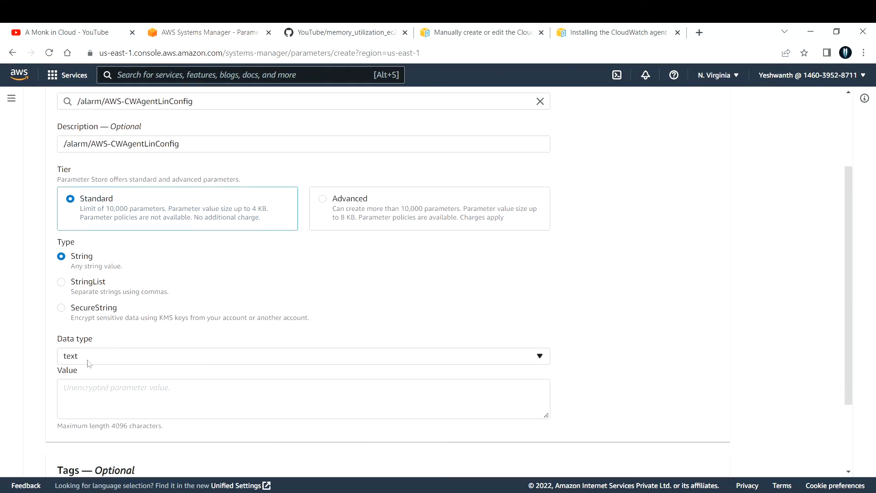
Copy the JSON agent configuration from the GitHub page and paste it as the parameter's value
{"action": "scroll", "coordinate": [85, 363], "scroll_direction": "down", "scroll_amount": 1}
{"action": "left_click", "coordinate": [79, 340]}
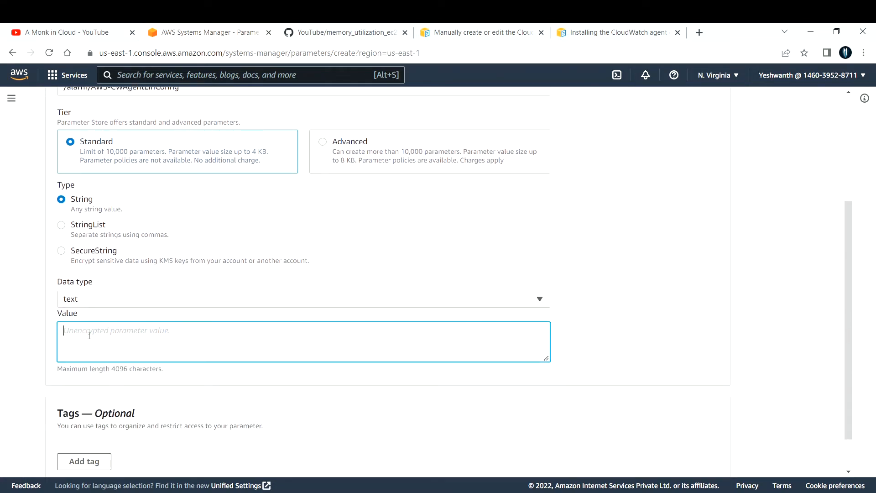
{"action": "left_click", "coordinate": [344, 32]}
{"action": "scroll", "coordinate": [202, 320], "scroll_direction": "down", "scroll_amount": 5}
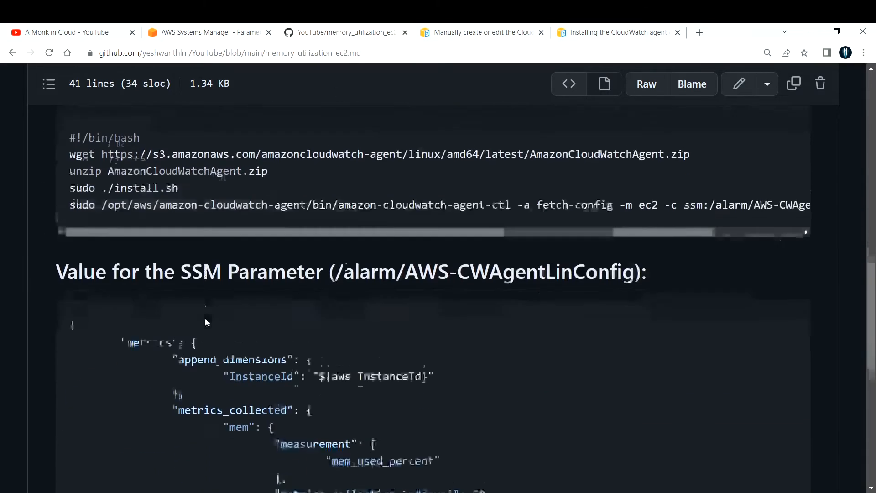
{"action": "scroll", "coordinate": [205, 322], "scroll_direction": "down", "scroll_amount": 2}
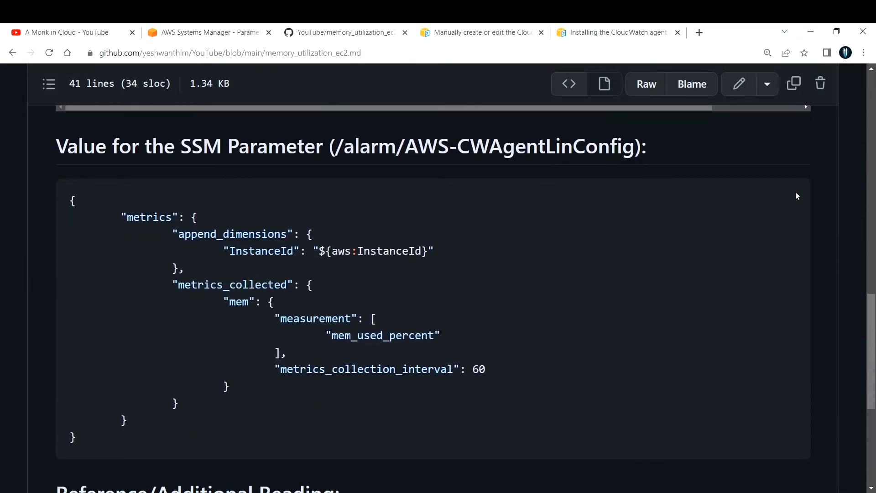
{"action": "left_click", "coordinate": [788, 198]}
{"action": "left_click", "coordinate": [217, 30]}
{"action": "left_click", "coordinate": [62, 342]}
{"action": "key", "text": "ctrl+v"}
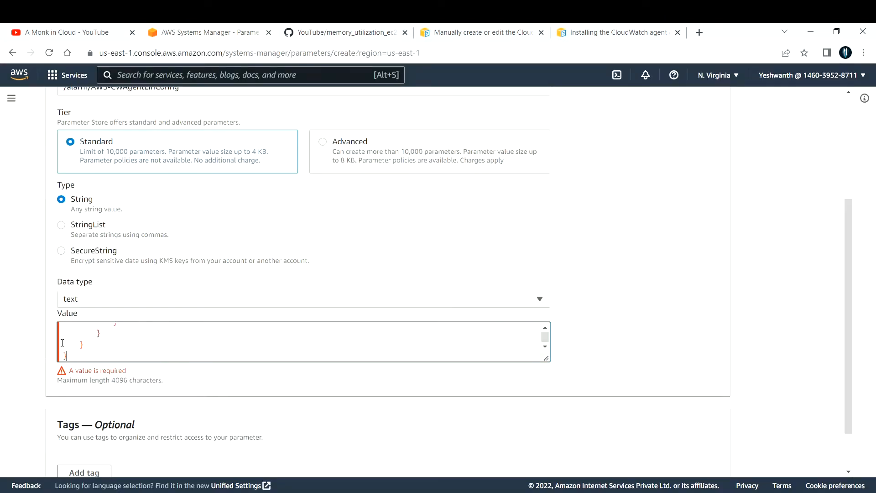
{"action": "left_click", "coordinate": [607, 327]}
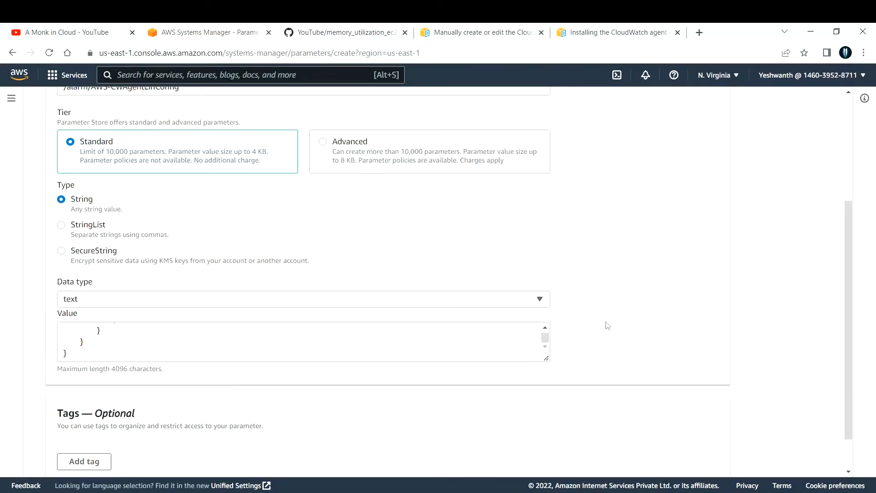
Create the parameter, check its name in the My parameters list and dismiss the success notification
{"action": "scroll", "coordinate": [593, 327], "scroll_direction": "down", "scroll_amount": 1}
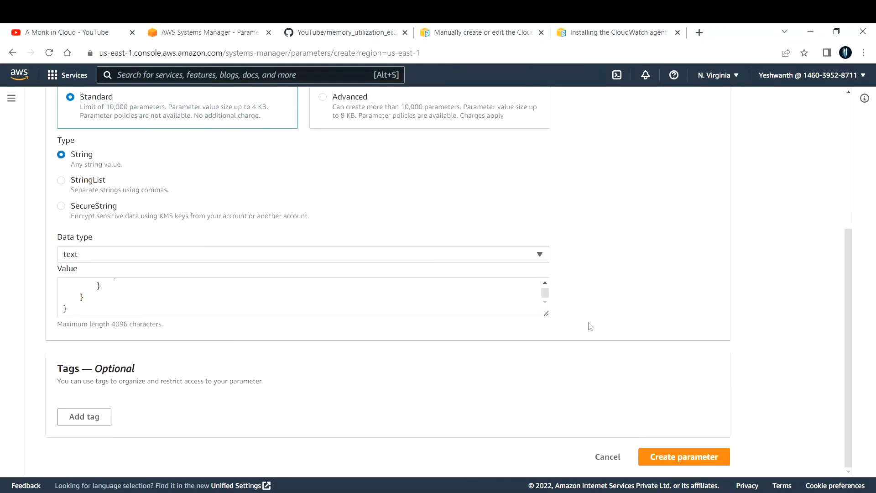
{"action": "left_click", "coordinate": [674, 459]}
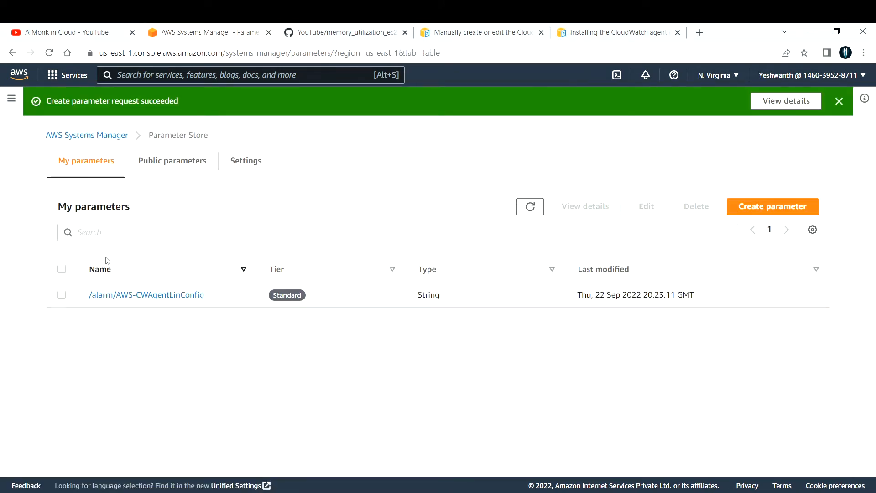
{"action": "left_click_drag", "start_coordinate": [209, 297], "coordinate": [88, 296]}
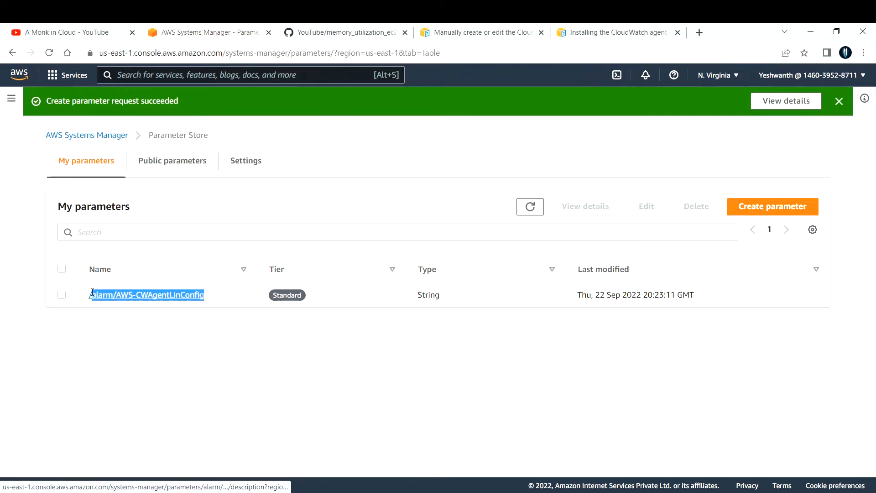
{"action": "left_click", "coordinate": [112, 346]}
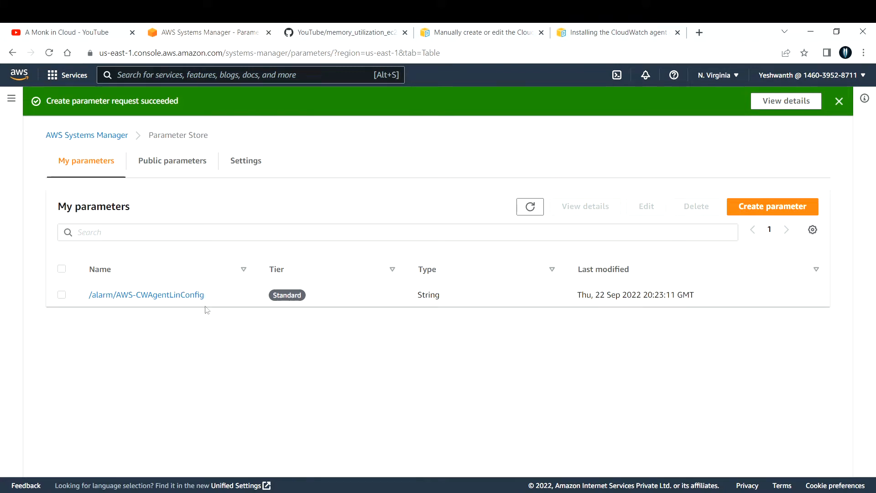
{"action": "left_click", "coordinate": [839, 101]}
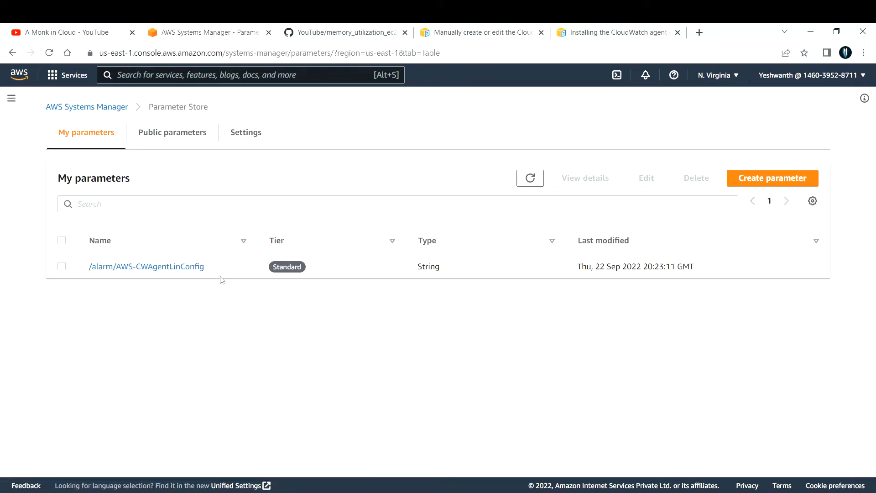
Return to the GitHub page and review the SSM Parameter heading and the JSON value beneath it
{"action": "left_click", "coordinate": [327, 28]}
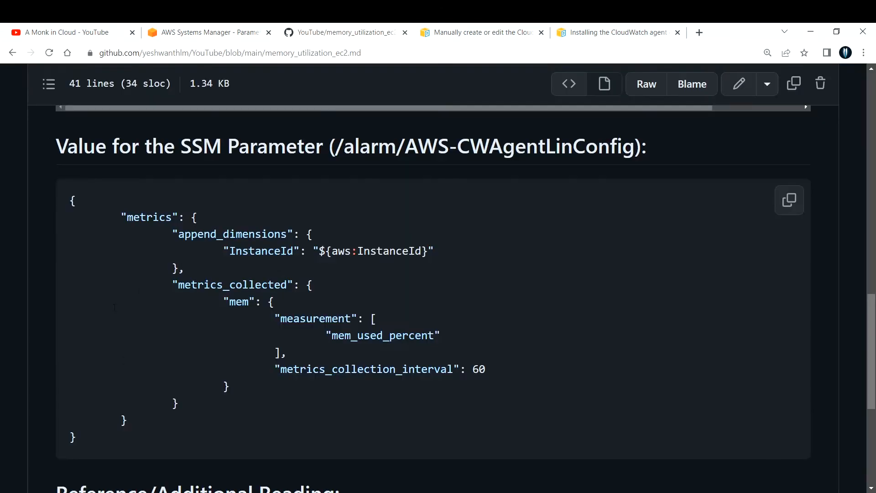
{"action": "left_click_drag", "start_coordinate": [77, 439], "coordinate": [50, 208]}
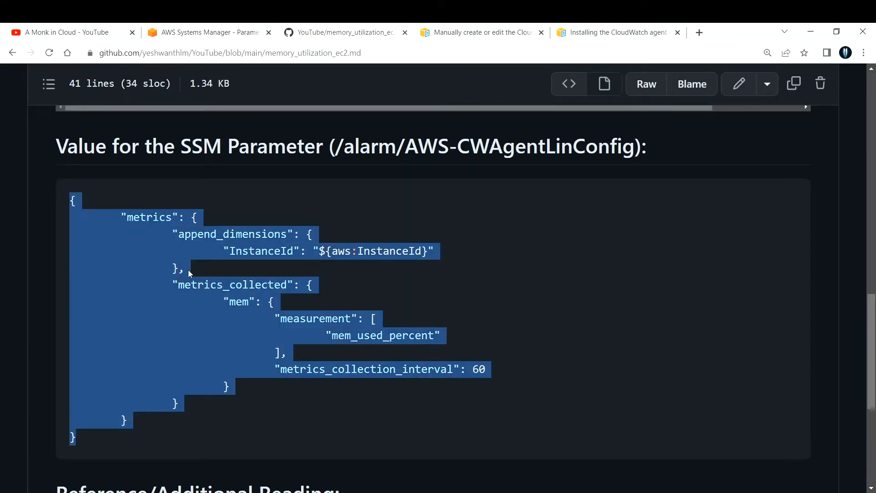
{"action": "left_click", "coordinate": [151, 263]}
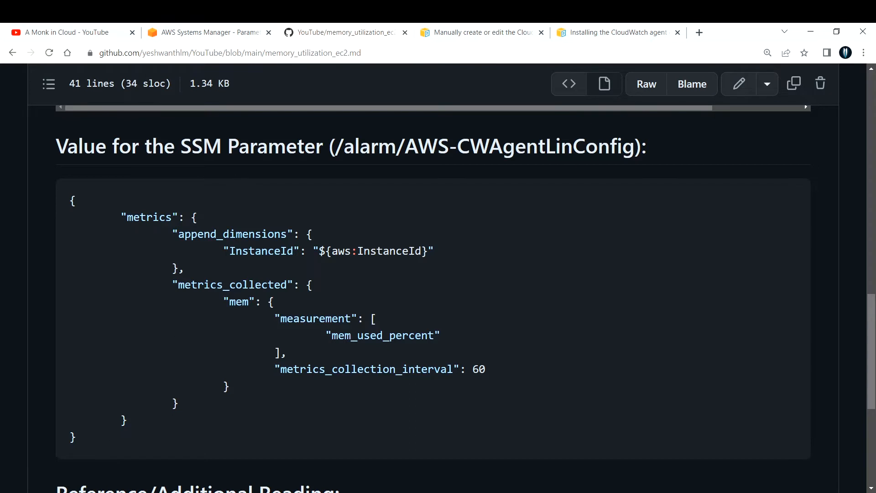
{"action": "left_click_drag", "start_coordinate": [180, 146], "coordinate": [323, 146]}
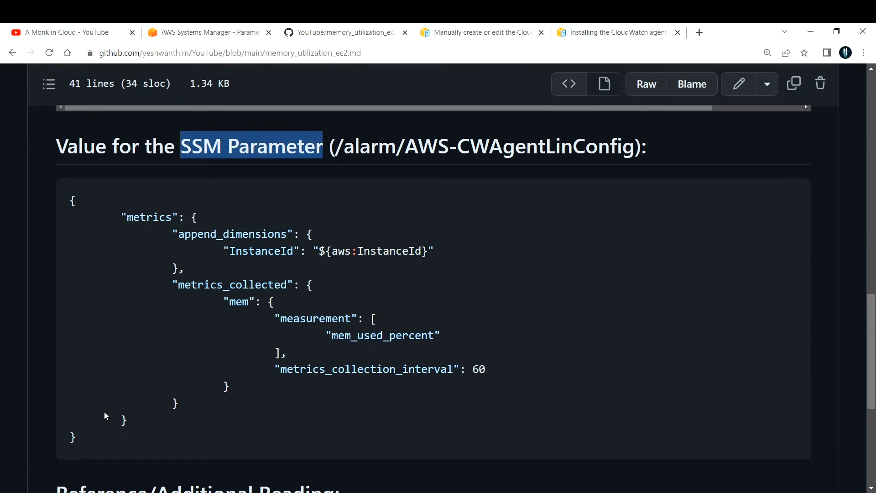
{"action": "left_click_drag", "start_coordinate": [79, 441], "coordinate": [71, 201]}
{"action": "left_click", "coordinate": [177, 294]}
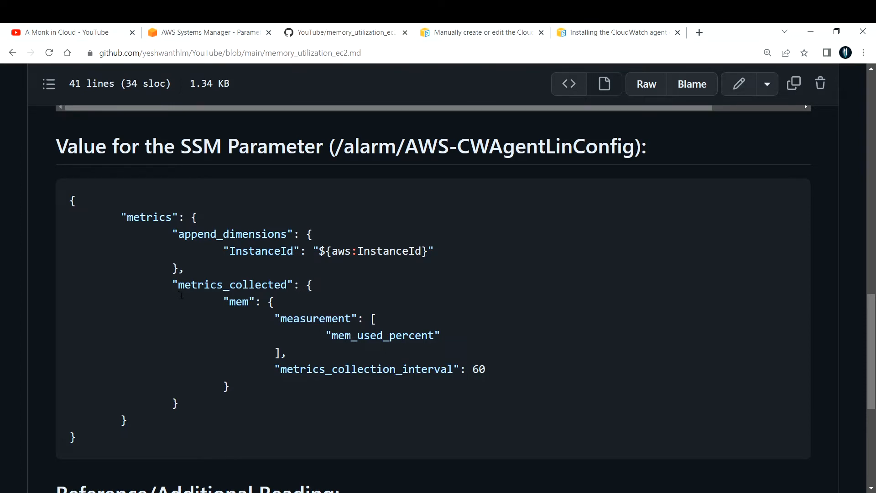
Read Step 3 on the GitHub page about creating the EC2 instance, attaching the Step 1 role and adding the Userdata commands
{"action": "key", "text": "ctrl+minus"}
{"action": "scroll", "coordinate": [194, 302], "scroll_direction": "up", "scroll_amount": 8}
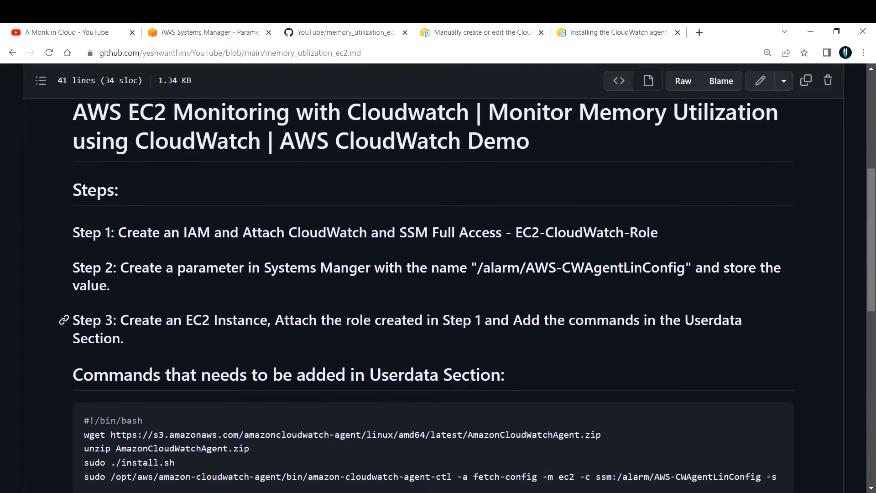
{"action": "left_click_drag", "start_coordinate": [119, 320], "coordinate": [260, 320]}
{"action": "left_click", "coordinate": [143, 339]}
{"action": "double_click", "coordinate": [358, 319]}
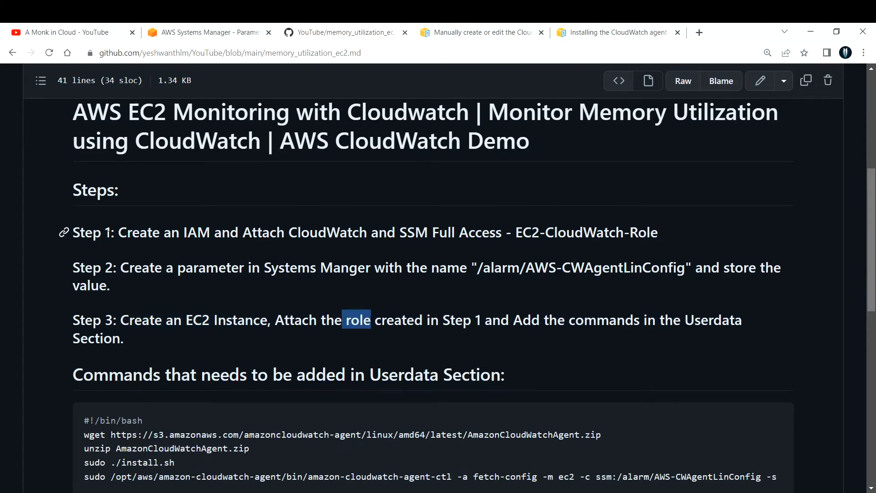
{"action": "left_click", "coordinate": [601, 303]}
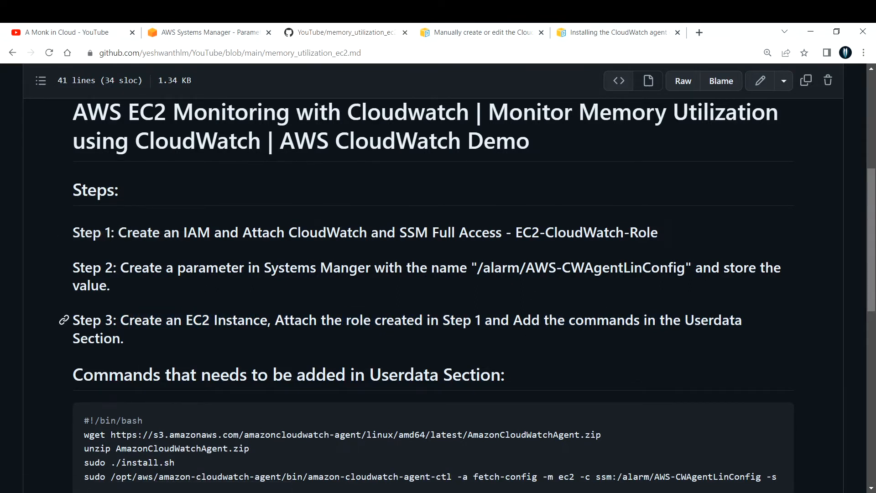
{"action": "left_click_drag", "start_coordinate": [194, 342], "coordinate": [201, 320]}
{"action": "left_click", "coordinate": [160, 270]}
Examine the Userdata command block on the GitHub page, starting with its #!/bin/bash line
{"action": "scroll", "coordinate": [206, 261], "scroll_direction": "down", "scroll_amount": 1}
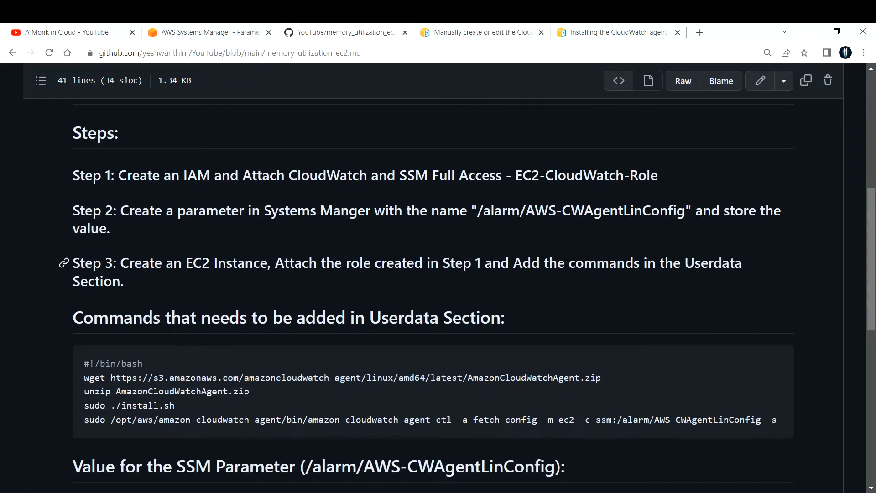
{"action": "scroll", "coordinate": [283, 265], "scroll_direction": "down", "scroll_amount": 1}
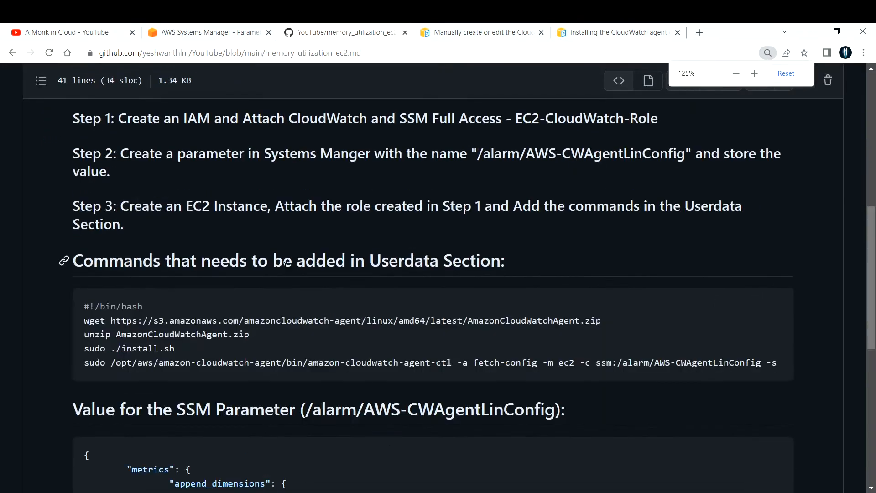
{"action": "scroll", "coordinate": [283, 264], "scroll_direction": "up", "scroll_amount": 1, "text": "ctrl"}
{"action": "scroll", "coordinate": [284, 265], "scroll_direction": "down", "scroll_amount": 2}
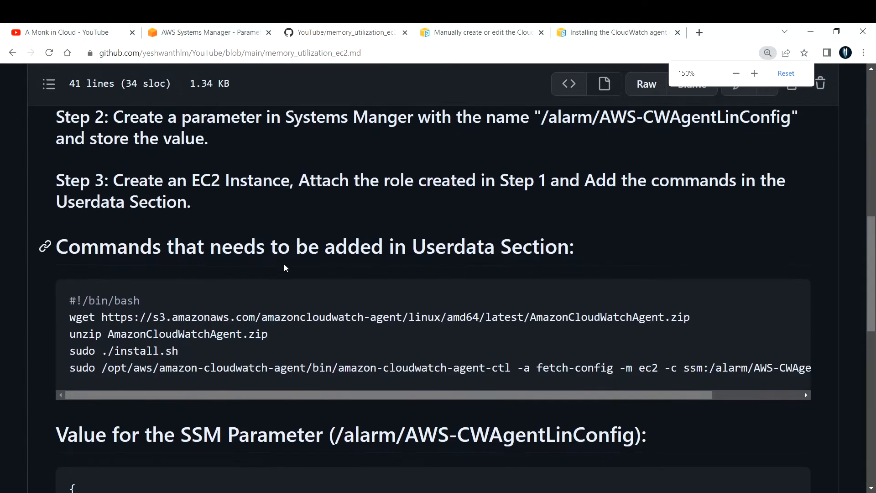
{"action": "scroll", "coordinate": [247, 371], "scroll_direction": "down", "scroll_amount": 1, "text": "ctrl"}
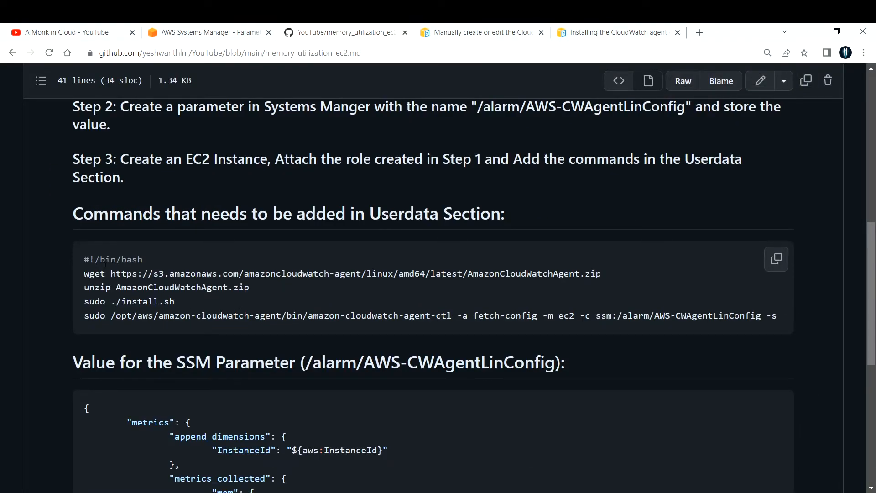
{"action": "left_click_drag", "start_coordinate": [155, 261], "coordinate": [85, 259]}
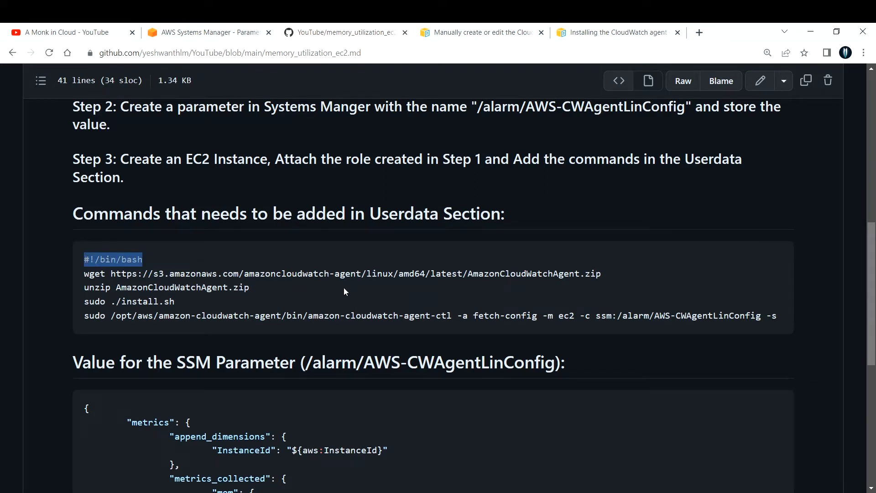
{"action": "left_click_drag", "start_coordinate": [778, 315], "coordinate": [85, 283]}
{"action": "left_click", "coordinate": [160, 259]}
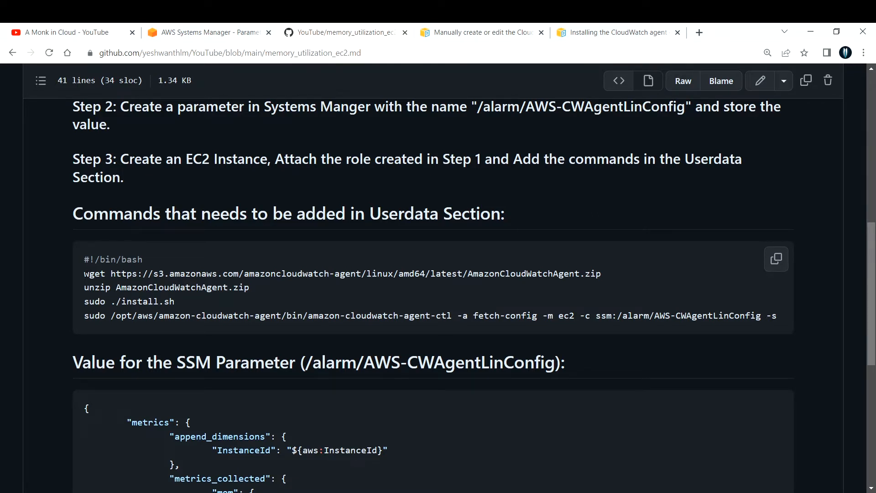
Examine the wget line with the agent's download URL and the unzip line for AmazonCloudWatchAgent.zip
{"action": "double_click", "coordinate": [94, 274]}
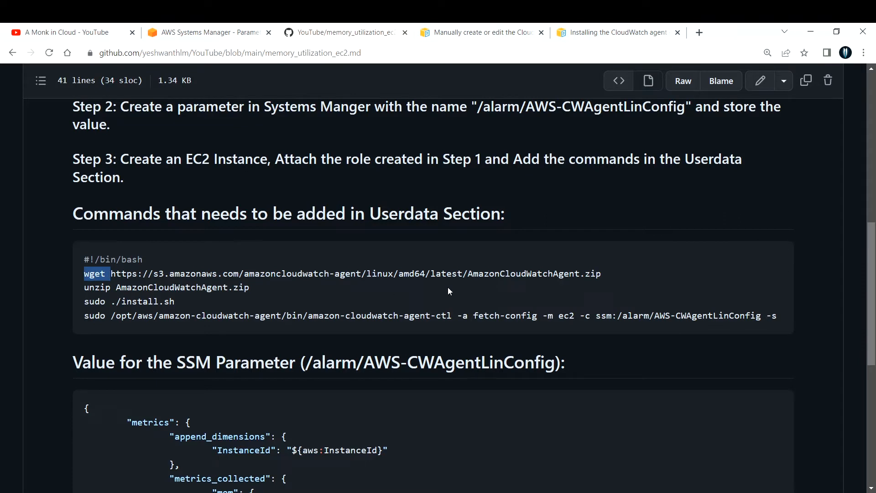
{"action": "left_click_drag", "start_coordinate": [607, 272], "coordinate": [110, 274]}
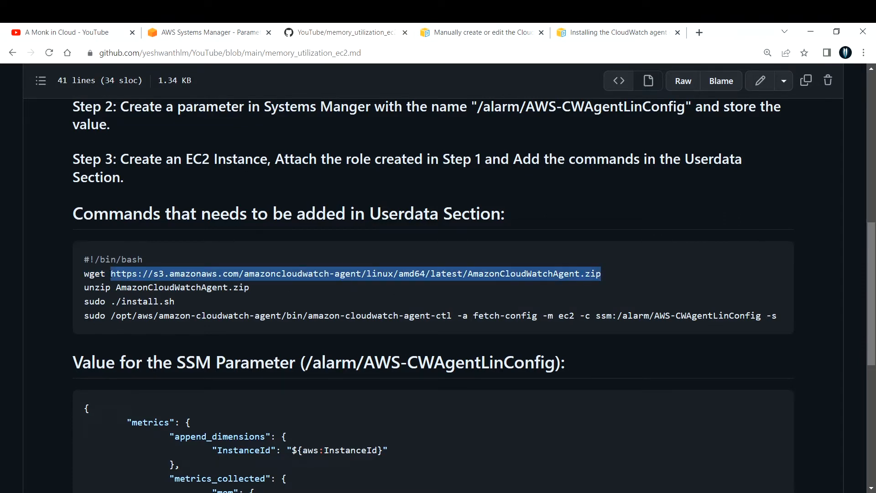
{"action": "left_click", "coordinate": [606, 279]}
{"action": "left_click_drag", "start_coordinate": [111, 273], "coordinate": [601, 274]}
{"action": "left_click_drag", "start_coordinate": [252, 289], "coordinate": [90, 288]}
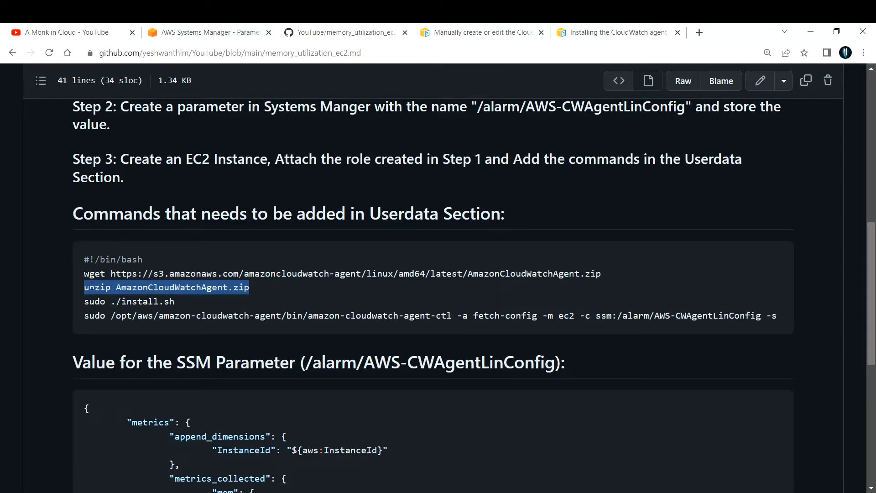
{"action": "left_click", "coordinate": [441, 277]}
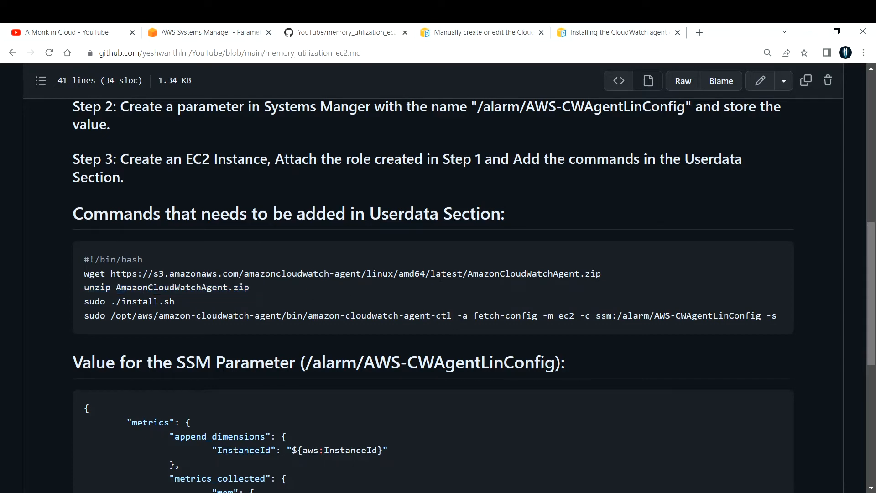
{"action": "left_click_drag", "start_coordinate": [471, 273], "coordinate": [576, 286]}
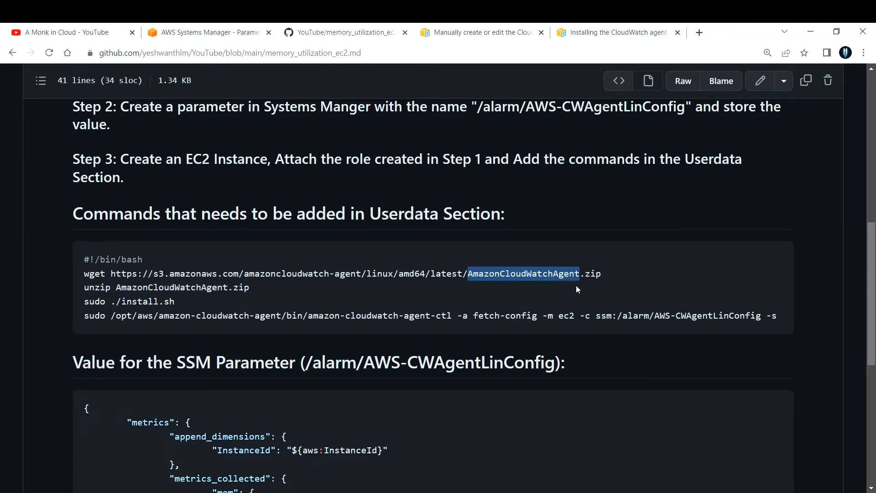
{"action": "left_click", "coordinate": [315, 292]}
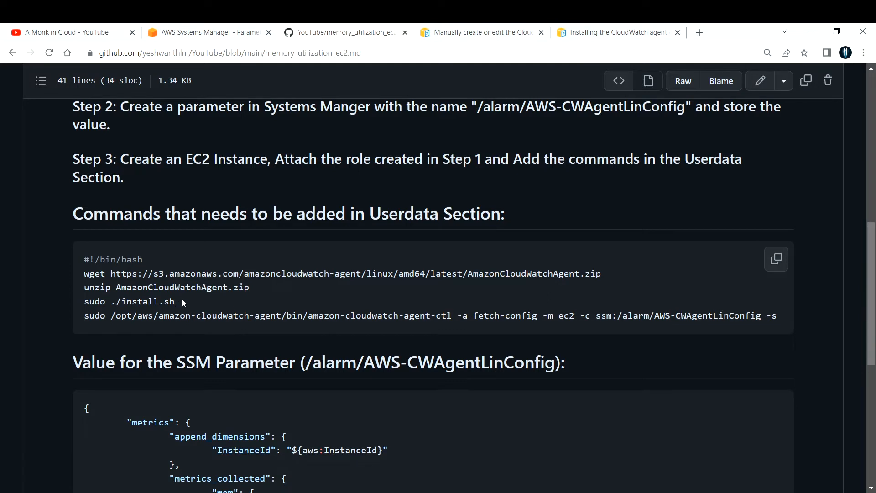
Examine the sudo ./install.sh line that installs the agent from the unzipped package
{"action": "left_click_drag", "start_coordinate": [182, 301], "coordinate": [123, 302]}
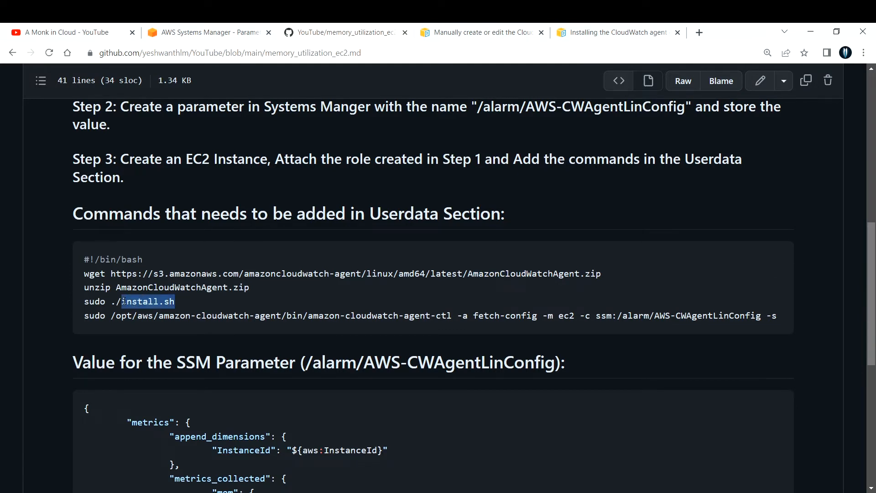
{"action": "left_click", "coordinate": [178, 303]}
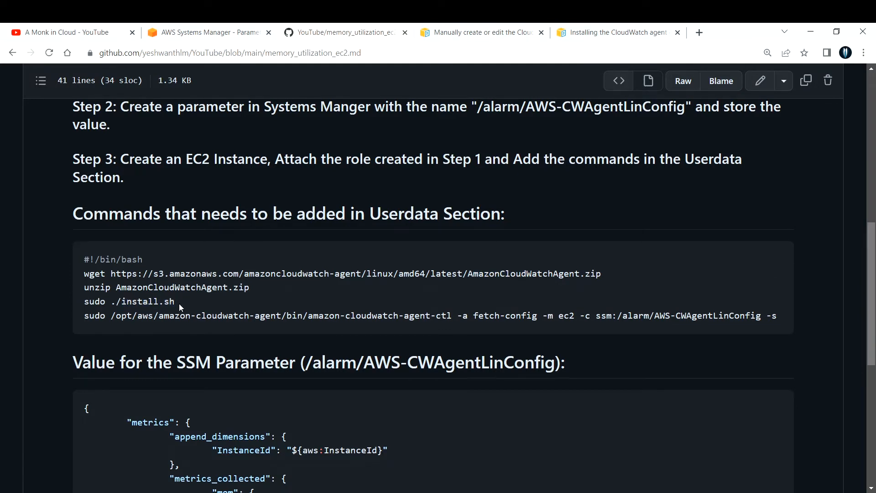
{"action": "left_click_drag", "start_coordinate": [116, 287], "coordinate": [227, 287]}
{"action": "left_click", "coordinate": [174, 302]}
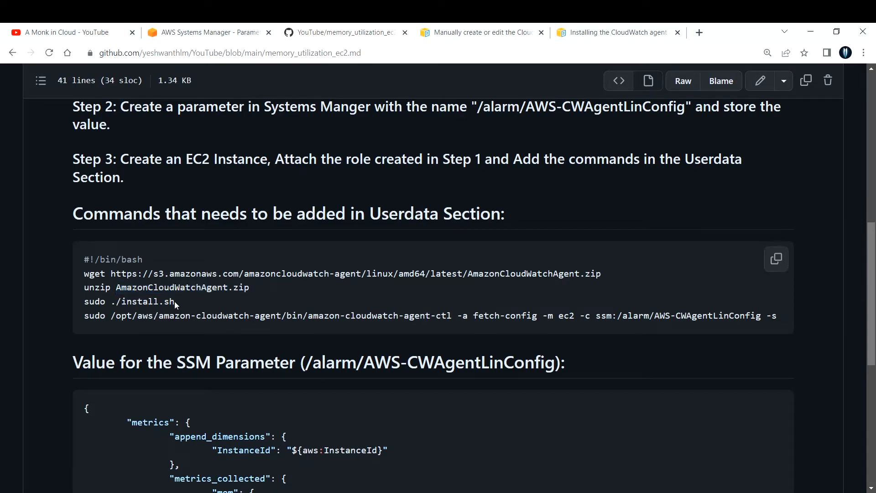
{"action": "left_click_drag", "start_coordinate": [83, 301], "coordinate": [180, 300]}
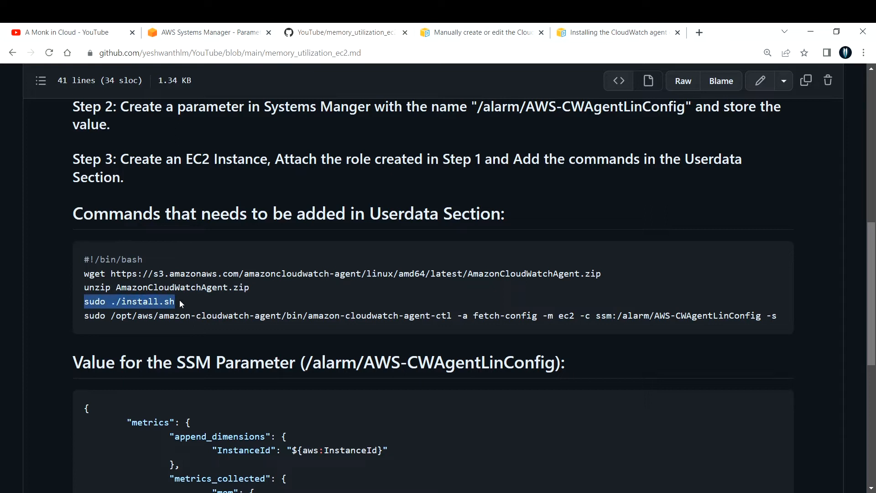
{"action": "left_click", "coordinate": [212, 297]}
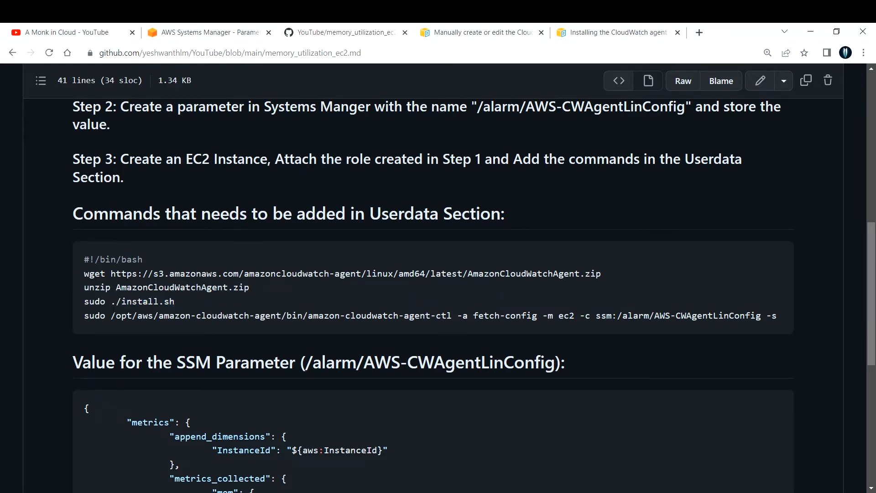
{"action": "left_click_drag", "start_coordinate": [121, 301], "coordinate": [177, 302]}
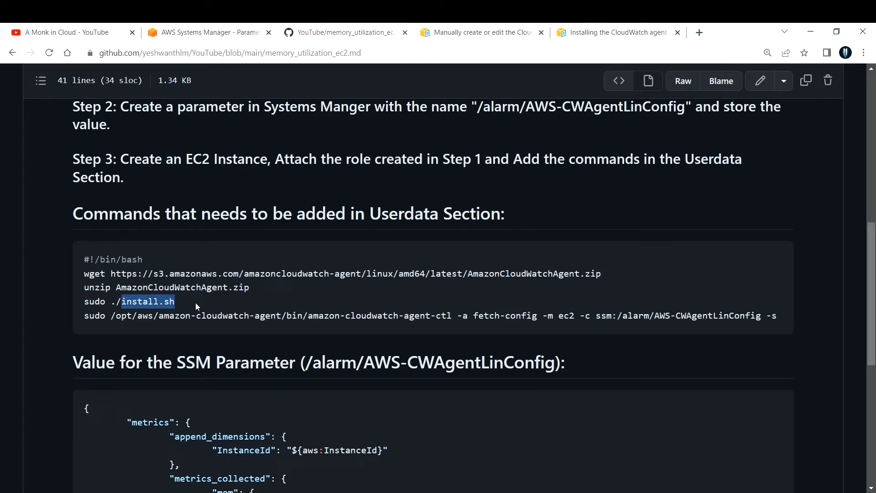
Examine the amazon-cloudwatch-agent-ctl command, its fetch-config option and its reference to the SSM parameter /alarm/AWS-CWAgentLinConfig
{"action": "left_click_drag", "start_coordinate": [473, 315], "coordinate": [573, 314]}
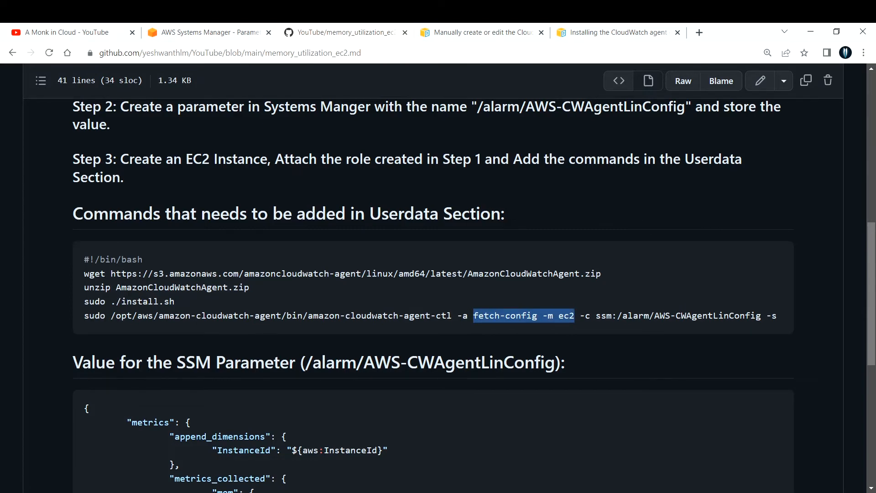
{"action": "left_click_drag", "start_coordinate": [452, 315], "coordinate": [56, 320]}
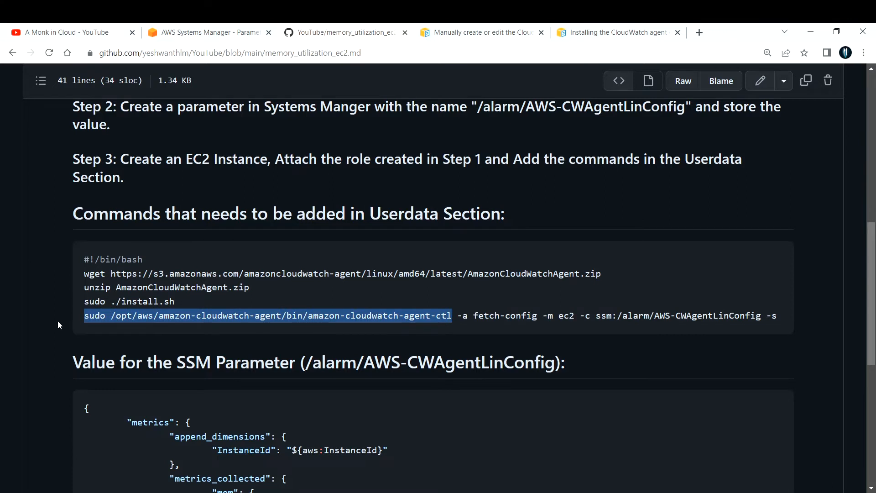
{"action": "left_click", "coordinate": [429, 318]}
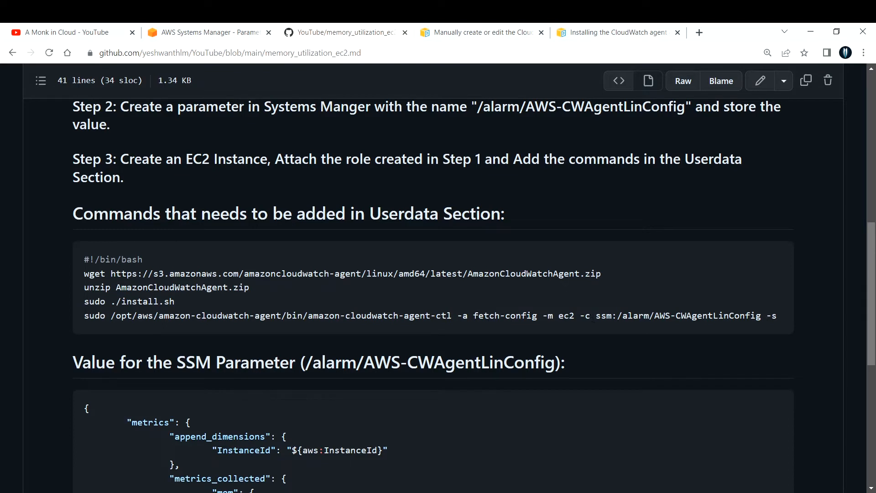
{"action": "left_click_drag", "start_coordinate": [596, 316], "coordinate": [778, 315]}
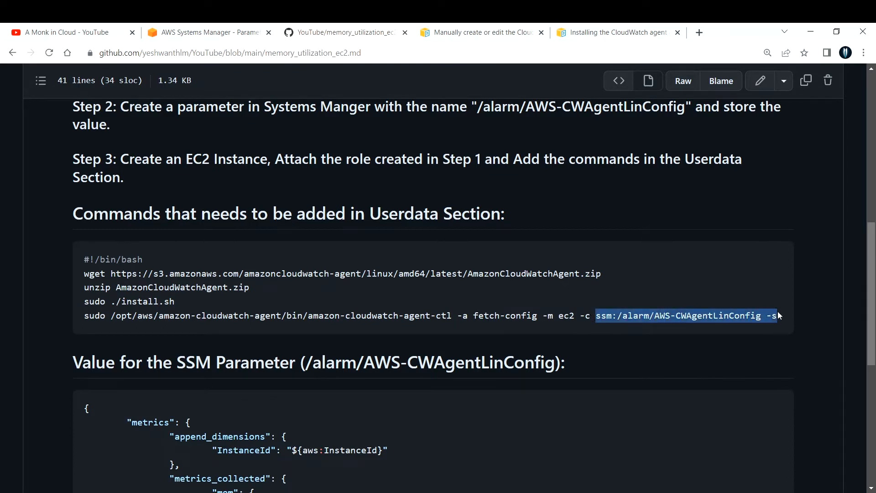
{"action": "left_click", "coordinate": [622, 318]}
{"action": "left_click_drag", "start_coordinate": [620, 316], "coordinate": [760, 316]}
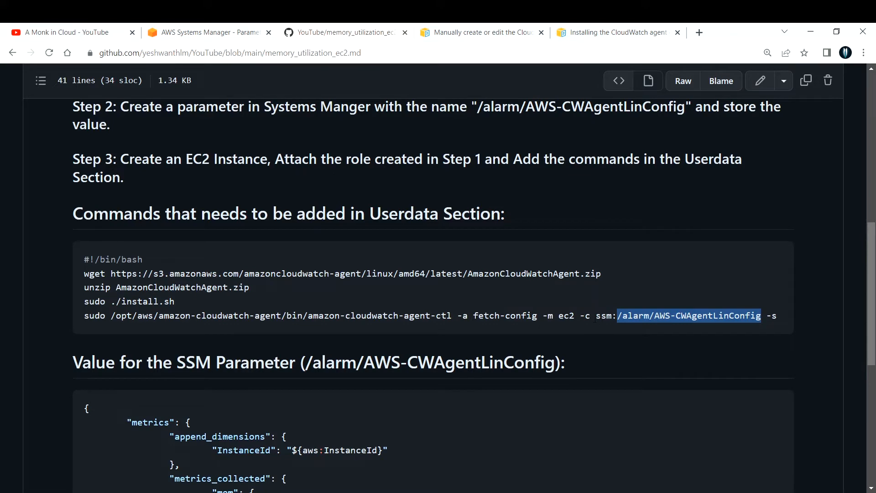
{"action": "scroll", "coordinate": [218, 383], "scroll_direction": "down", "scroll_amount": 1}
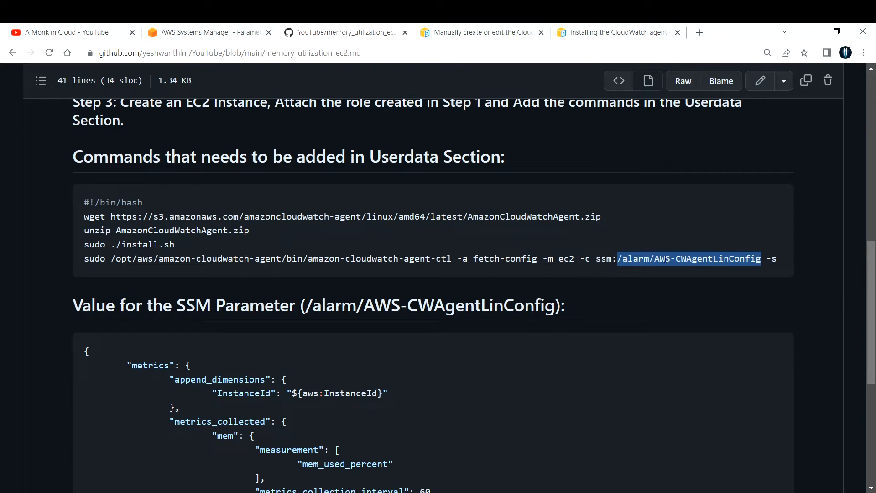
{"action": "left_click", "coordinate": [666, 260]}
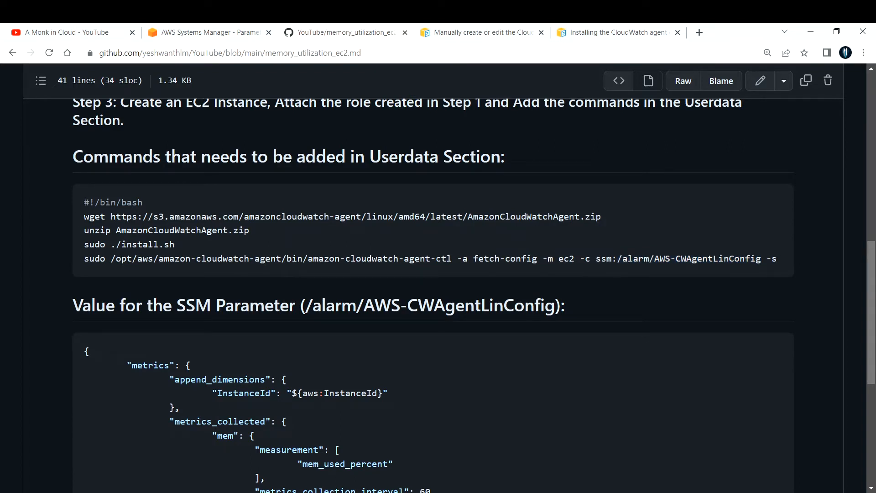
Review the Userdata script alongside the SSM parameter's JSON value, and copy the complete Userdata script
{"action": "left_click_drag", "start_coordinate": [84, 202], "coordinate": [777, 259]}
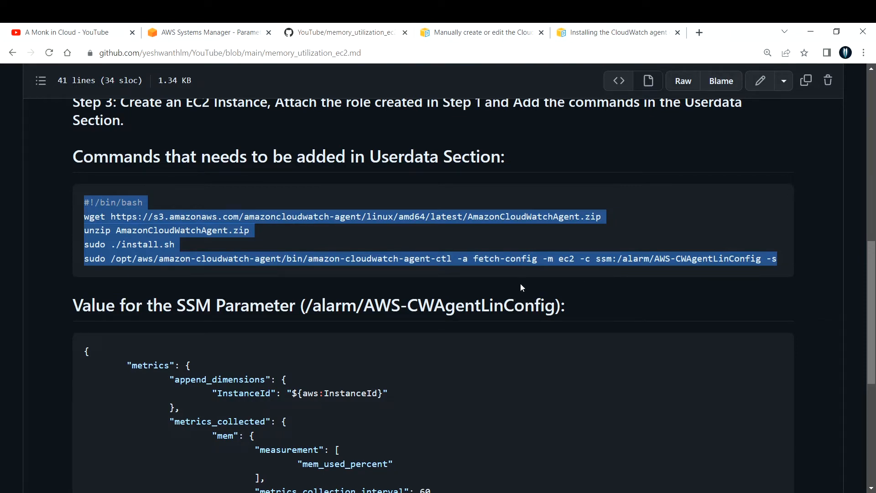
{"action": "scroll", "coordinate": [454, 291], "scroll_direction": "down", "scroll_amount": 3}
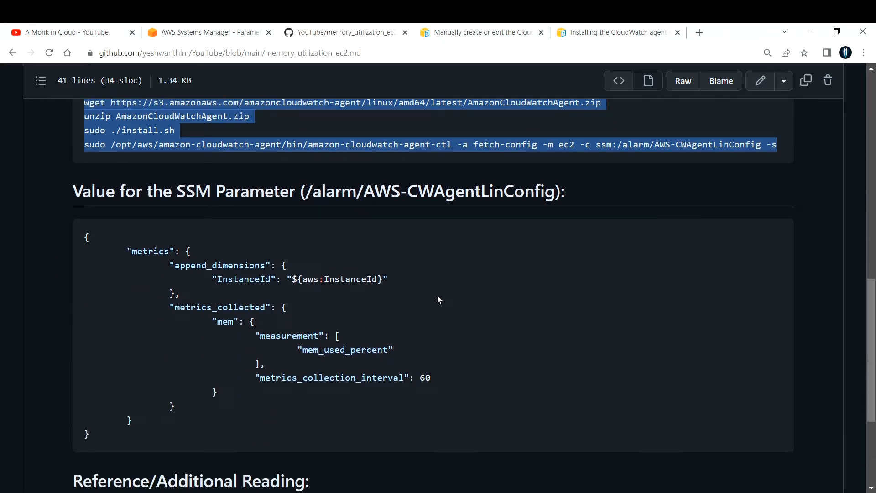
{"action": "left_click_drag", "start_coordinate": [89, 435], "coordinate": [77, 238]}
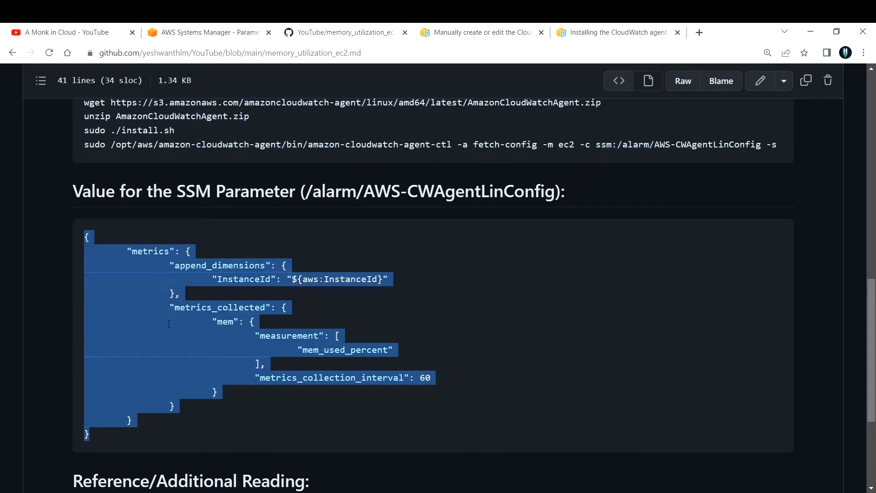
{"action": "scroll", "coordinate": [192, 328], "scroll_direction": "up", "scroll_amount": 2}
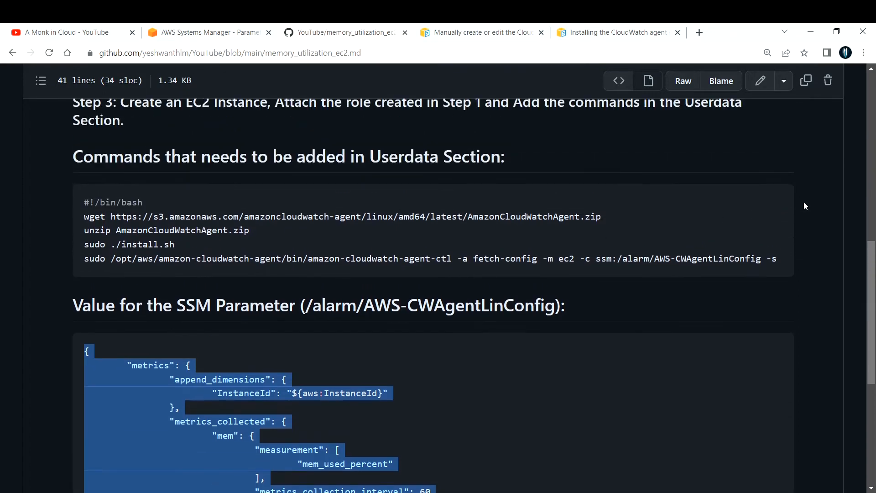
{"action": "left_click", "coordinate": [776, 204]}
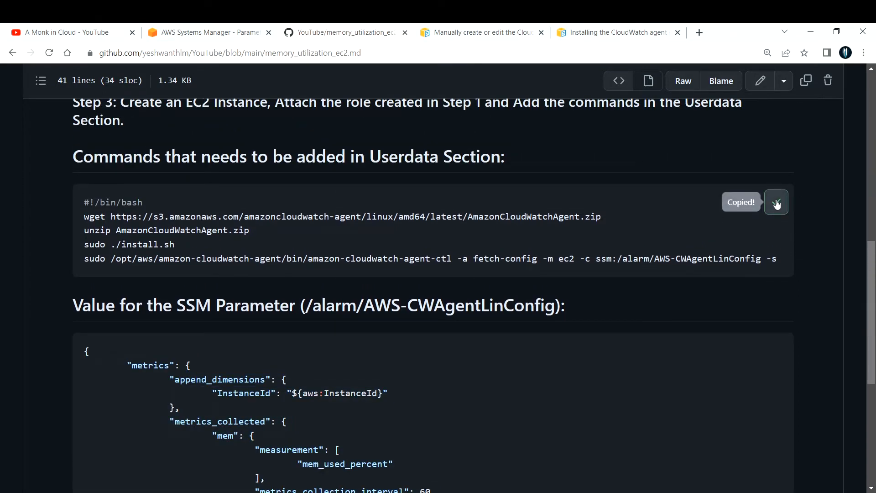
Switch to the AWS console and open its Console Home page
{"action": "left_click", "coordinate": [175, 28]}
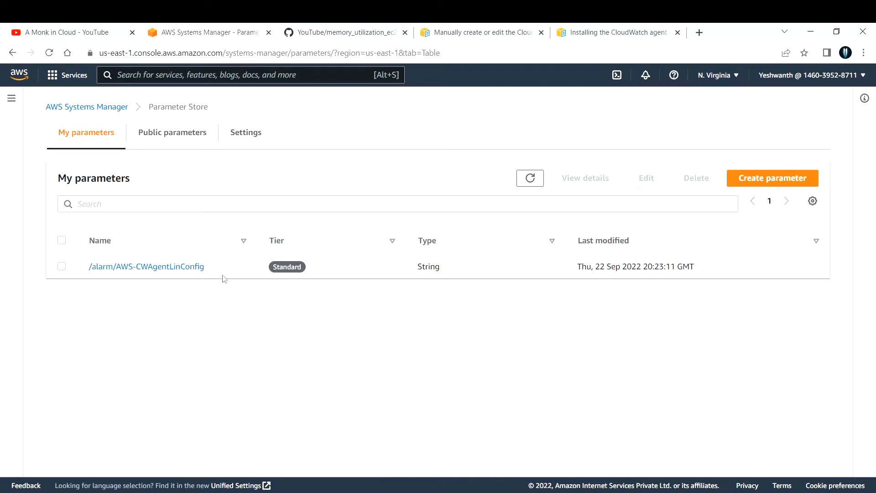
{"action": "left_click", "coordinate": [14, 76]}
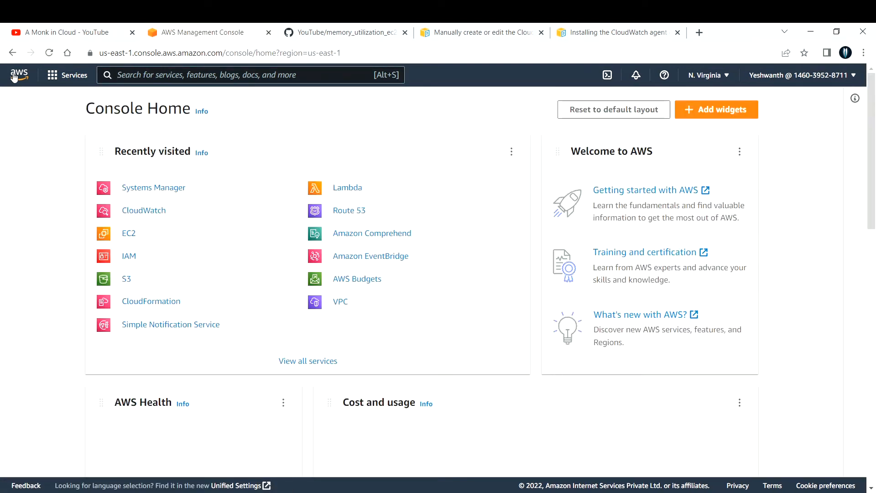
Open the EC2 dashboard and start launching a new instance
{"action": "left_click", "coordinate": [130, 235]}
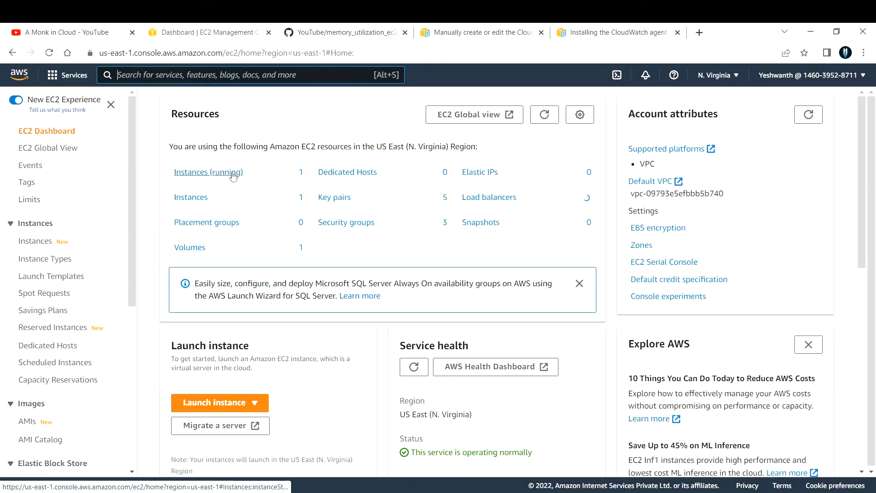
{"action": "left_click", "coordinate": [214, 402]}
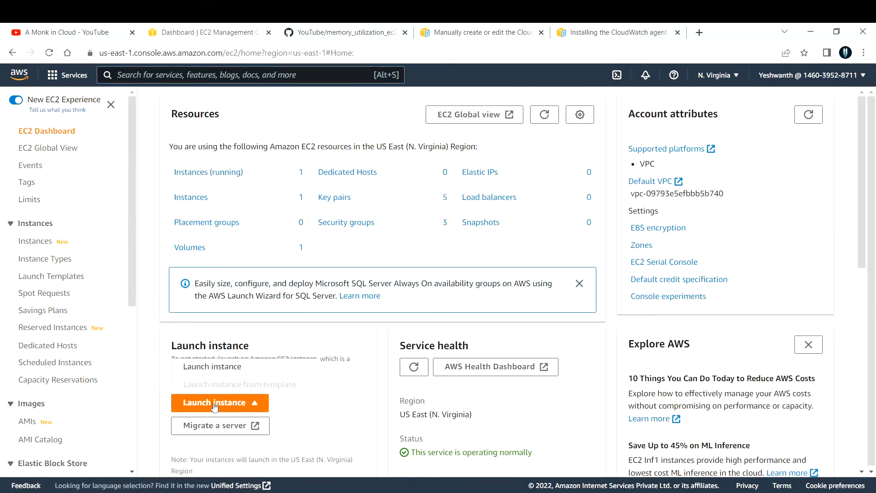
{"action": "left_click", "coordinate": [201, 368]}
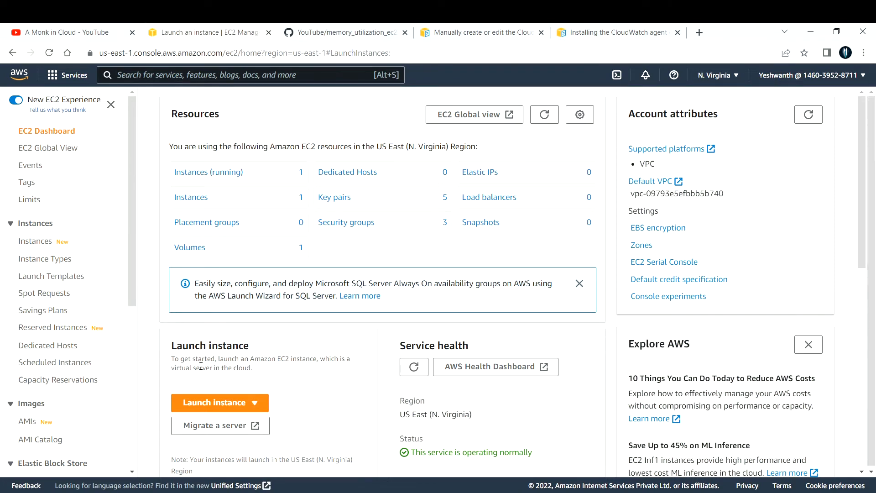
Name the new instance CloudWatch-Demo
{"action": "left_click", "coordinate": [97, 298]}
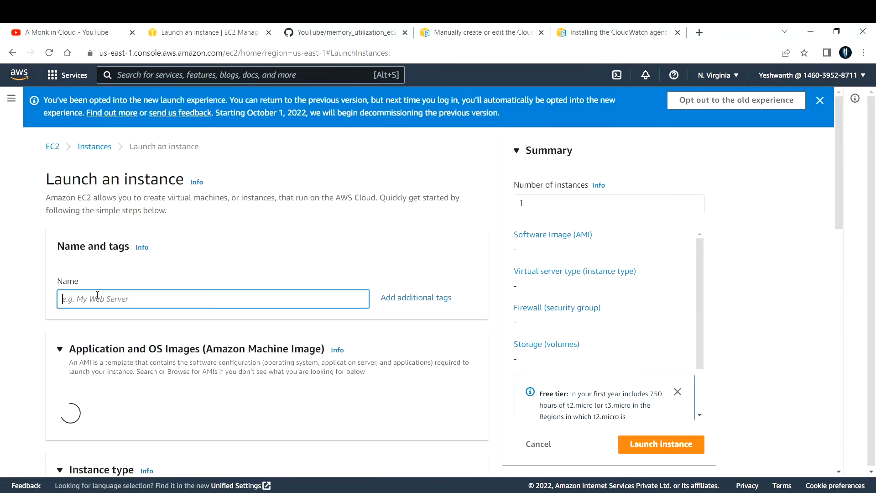
{"action": "type", "text": "c"}
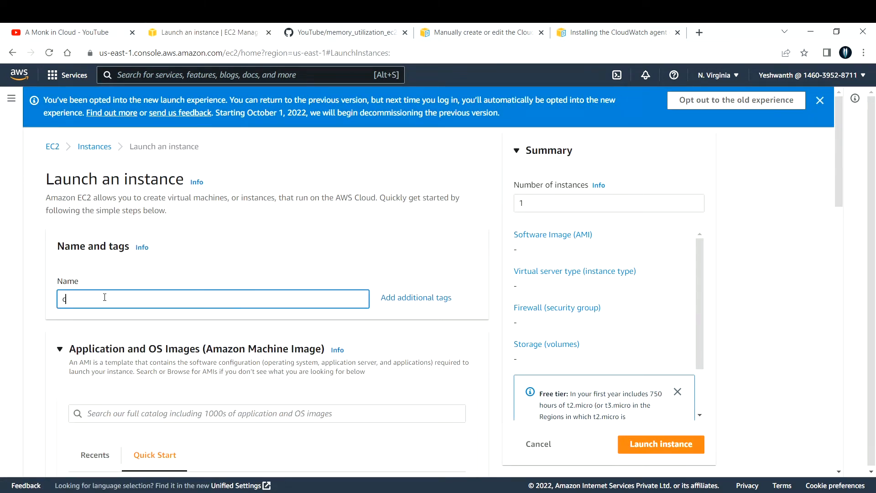
{"action": "type", "text": "LOUDwATCH"}
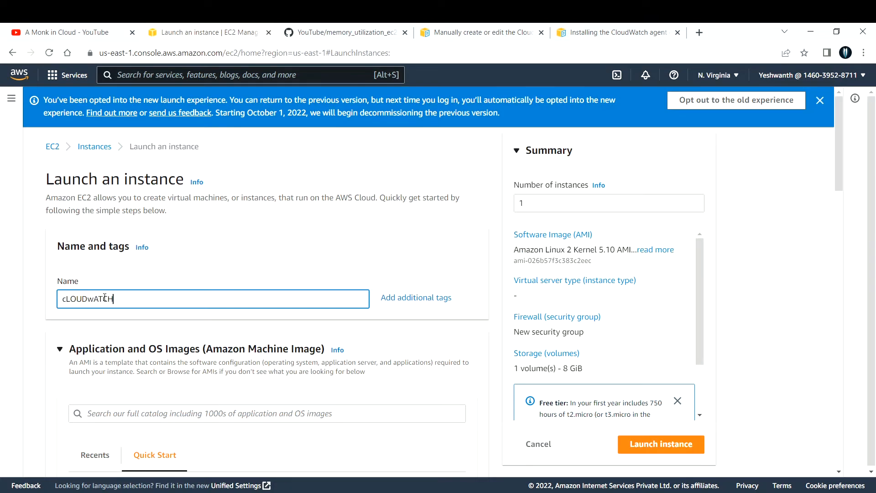
{"action": "key", "text": "BackSpace"}
{"action": "key", "text": "ctrl+a"}
{"action": "key", "text": "BackSpace"}
{"action": "type", "text": "CloudWatch-Demo"}
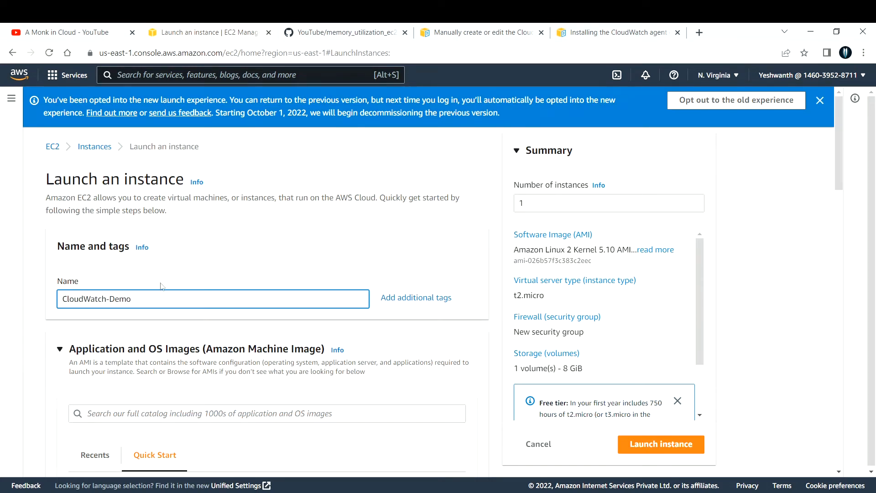
Check the default Amazon Linux 2 AMI and t2.micro instance type, and choose New-KP as the key pair
{"action": "scroll", "coordinate": [160, 286], "scroll_direction": "down", "scroll_amount": 8}
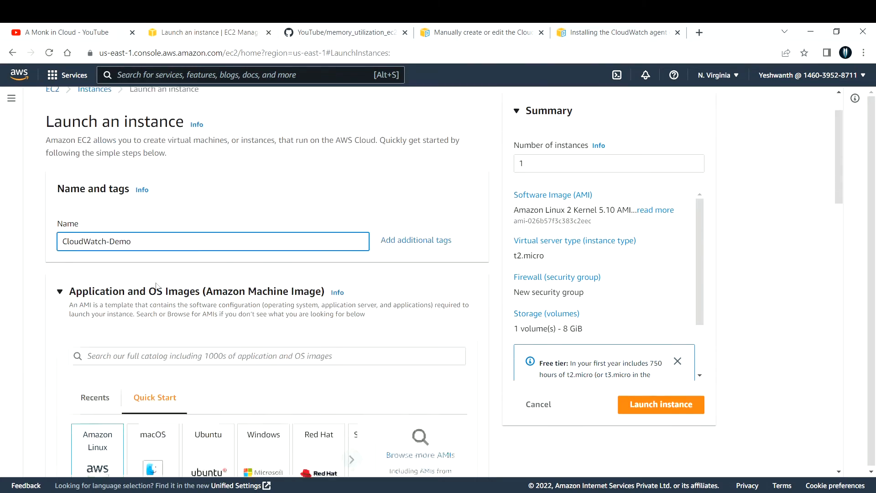
{"action": "scroll", "coordinate": [157, 287], "scroll_direction": "down", "scroll_amount": 3}
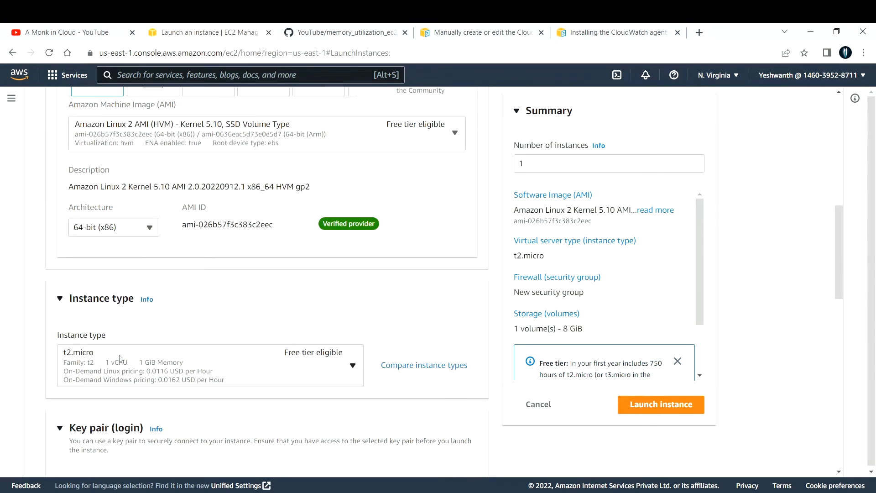
{"action": "scroll", "coordinate": [167, 315], "scroll_direction": "down", "scroll_amount": 2}
{"action": "scroll", "coordinate": [166, 309], "scroll_direction": "up", "scroll_amount": 3}
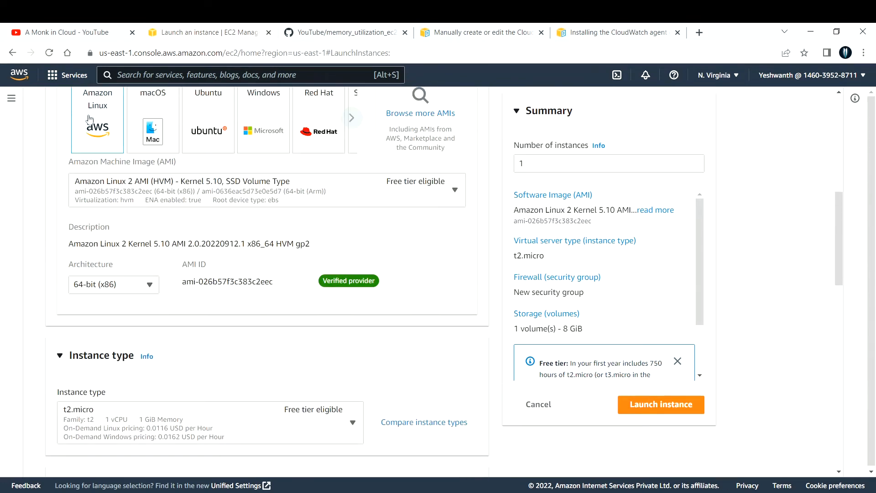
{"action": "scroll", "coordinate": [137, 201], "scroll_direction": "down", "scroll_amount": 5}
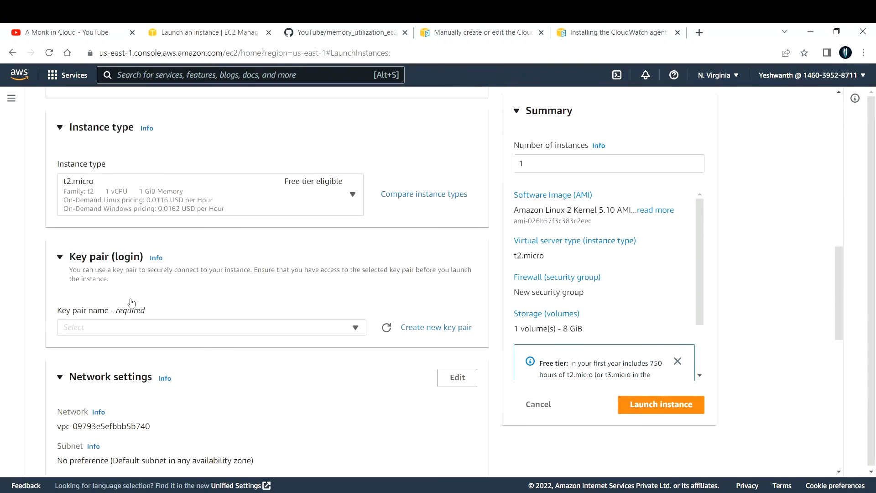
{"action": "left_click", "coordinate": [99, 328]}
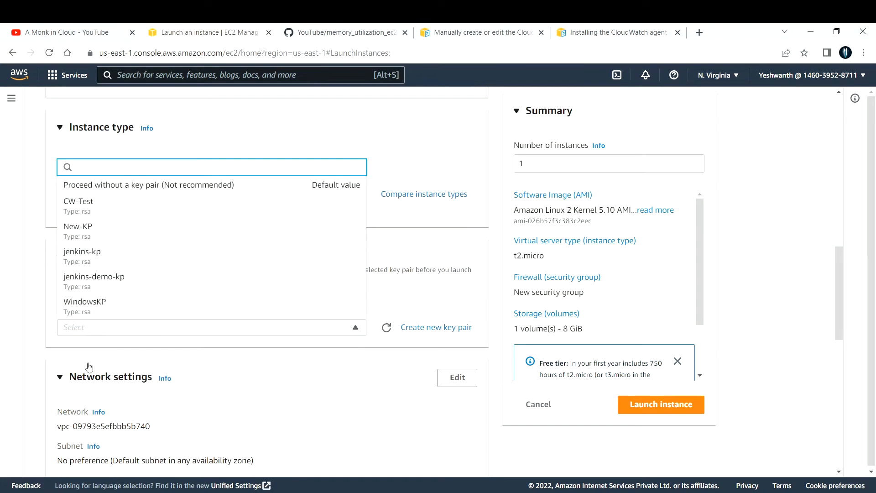
{"action": "left_click", "coordinate": [79, 228]}
Check the instance's network and subnet, and assign the existing security group Linux-SG
{"action": "scroll", "coordinate": [210, 261], "scroll_direction": "down", "scroll_amount": 2}
{"action": "scroll", "coordinate": [210, 261], "scroll_direction": "down", "scroll_amount": 2}
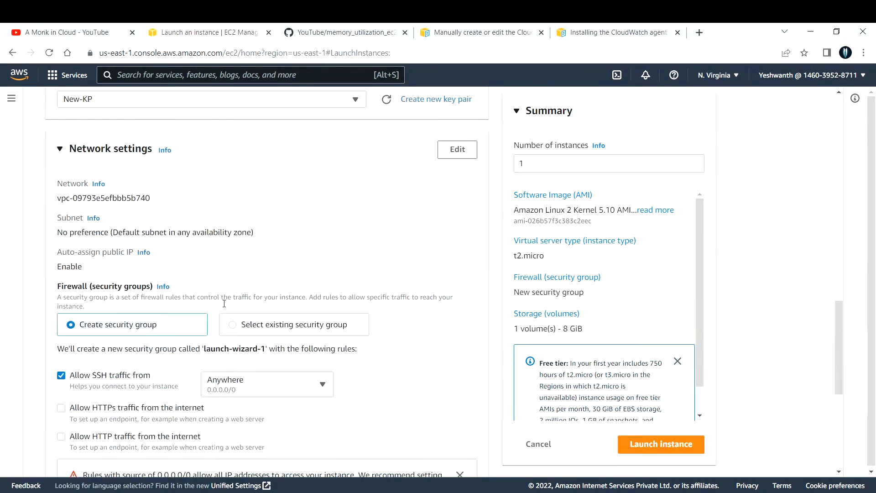
{"action": "left_click", "coordinate": [236, 325]}
{"action": "scroll", "coordinate": [130, 211], "scroll_direction": "down", "scroll_amount": 1}
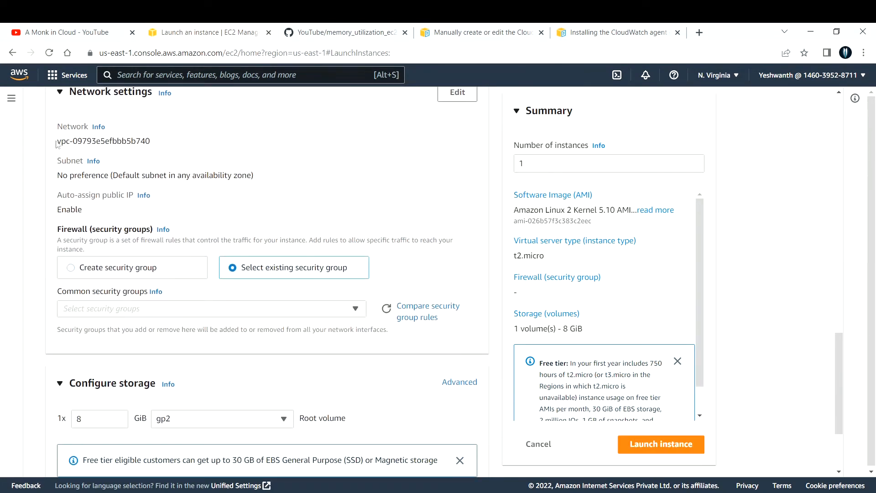
{"action": "left_click_drag", "start_coordinate": [57, 141], "coordinate": [152, 141]}
{"action": "left_click_drag", "start_coordinate": [254, 175], "coordinate": [55, 176]}
{"action": "left_click", "coordinate": [114, 311]}
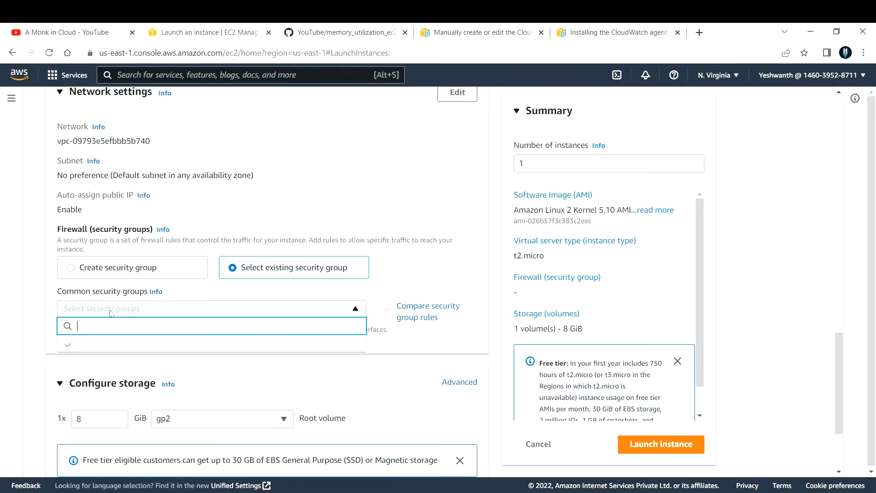
{"action": "scroll", "coordinate": [178, 269], "scroll_direction": "down", "scroll_amount": 2}
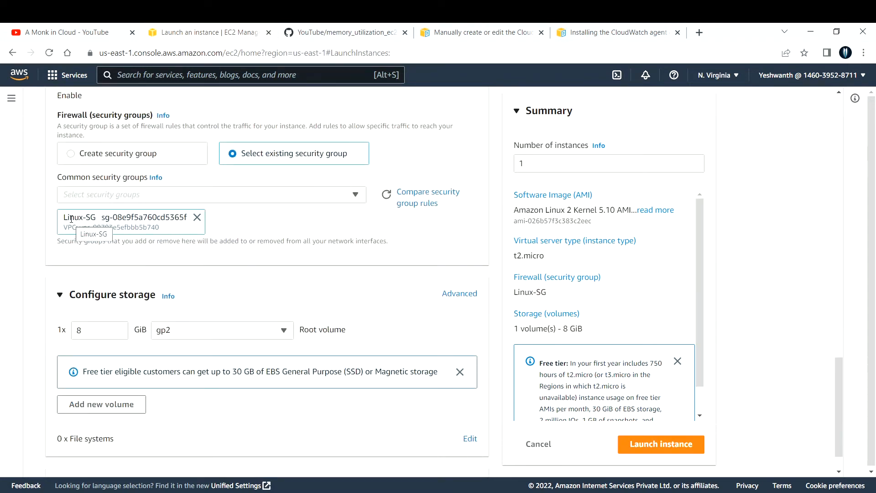
Expand the advanced details and set the IAM instance profile to EC2-CloudWatch-Role
{"action": "scroll", "coordinate": [91, 224], "scroll_direction": "down", "scroll_amount": 1}
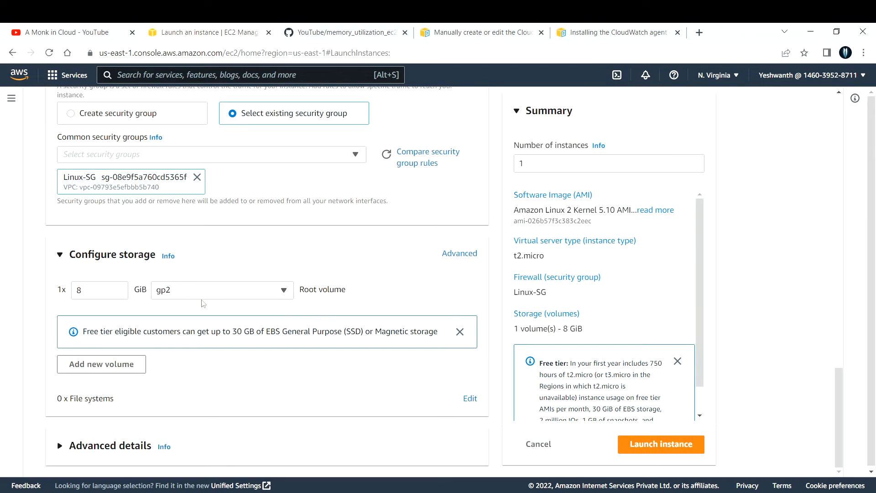
{"action": "scroll", "coordinate": [160, 319], "scroll_direction": "down", "scroll_amount": 1}
{"action": "left_click", "coordinate": [61, 444]}
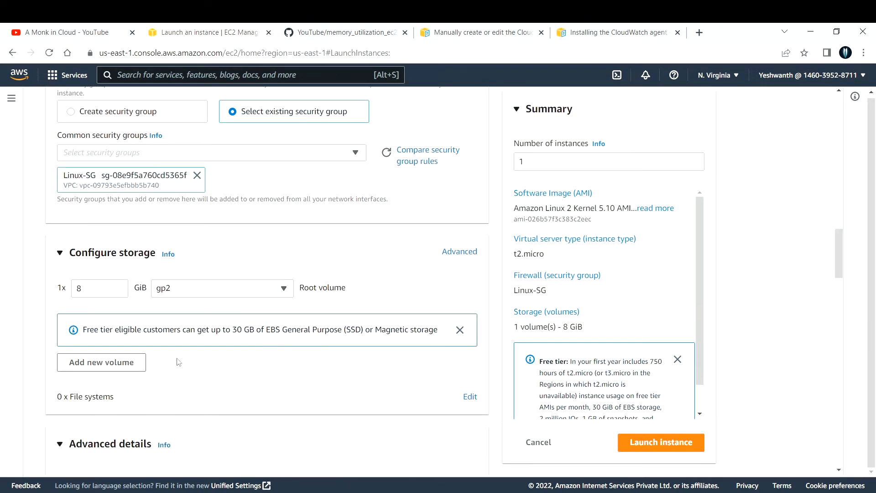
{"action": "scroll", "coordinate": [205, 319], "scroll_direction": "down", "scroll_amount": 5}
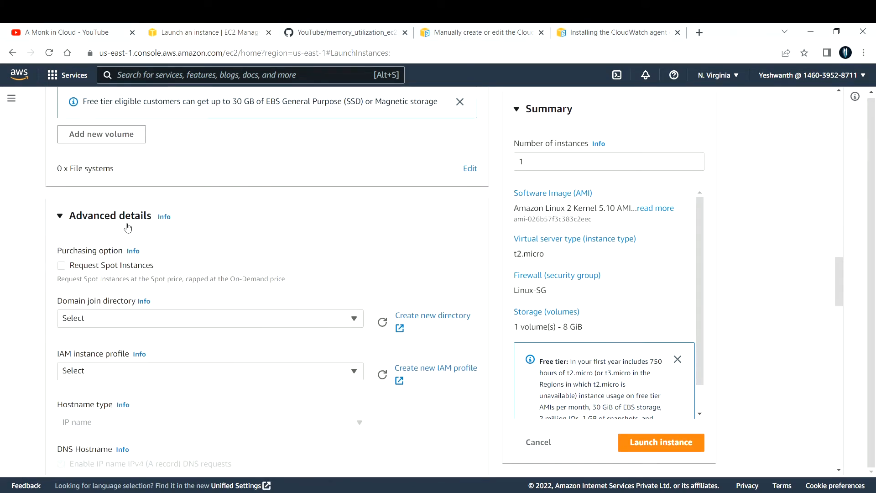
{"action": "scroll", "coordinate": [187, 228], "scroll_direction": "down", "scroll_amount": 2}
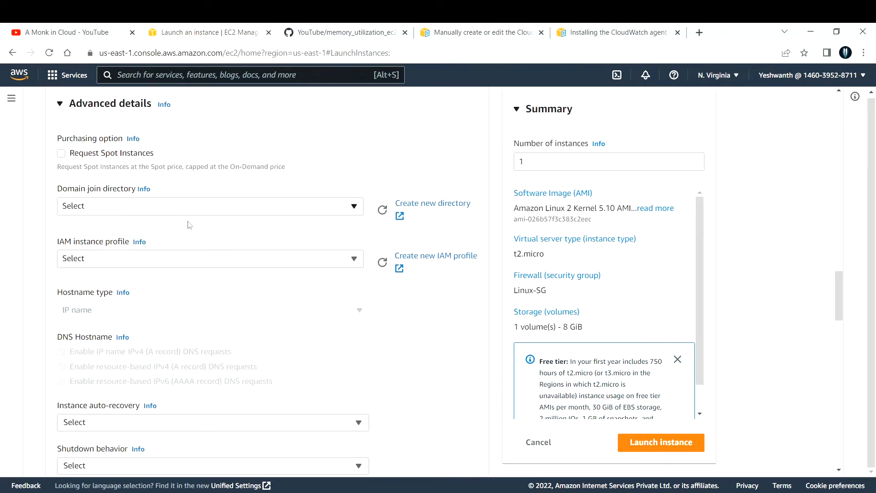
{"action": "left_click", "coordinate": [93, 261]}
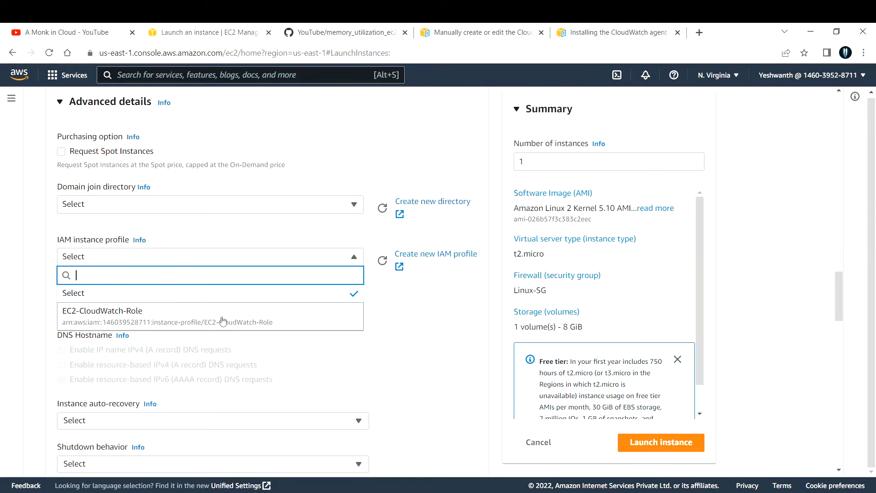
{"action": "left_click", "coordinate": [162, 318]}
Enable detailed CloudWatch monitoring for the instance
{"action": "scroll", "coordinate": [233, 208], "scroll_direction": "down", "scroll_amount": 2}
{"action": "scroll", "coordinate": [225, 215], "scroll_direction": "down", "scroll_amount": 1}
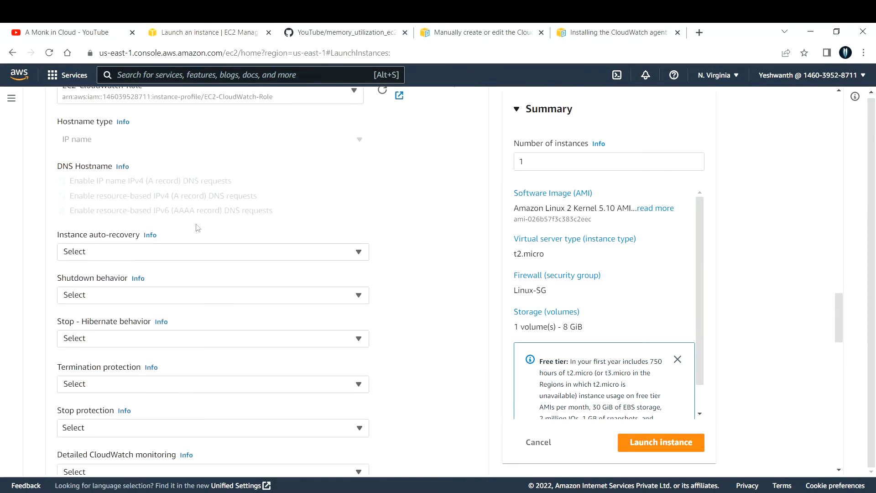
{"action": "scroll", "coordinate": [134, 255], "scroll_direction": "down", "scroll_amount": 1}
{"action": "scroll", "coordinate": [126, 274], "scroll_direction": "down", "scroll_amount": 1}
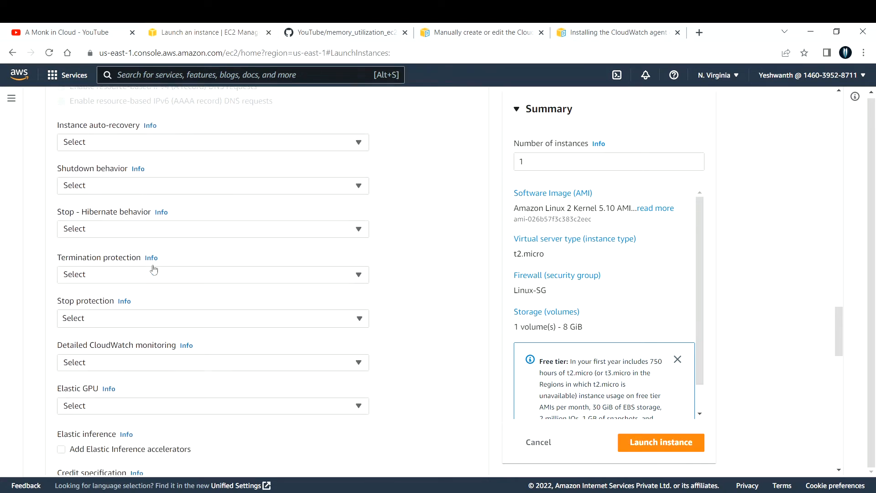
{"action": "scroll", "coordinate": [114, 304], "scroll_direction": "down", "scroll_amount": 1}
{"action": "left_click", "coordinate": [106, 308]}
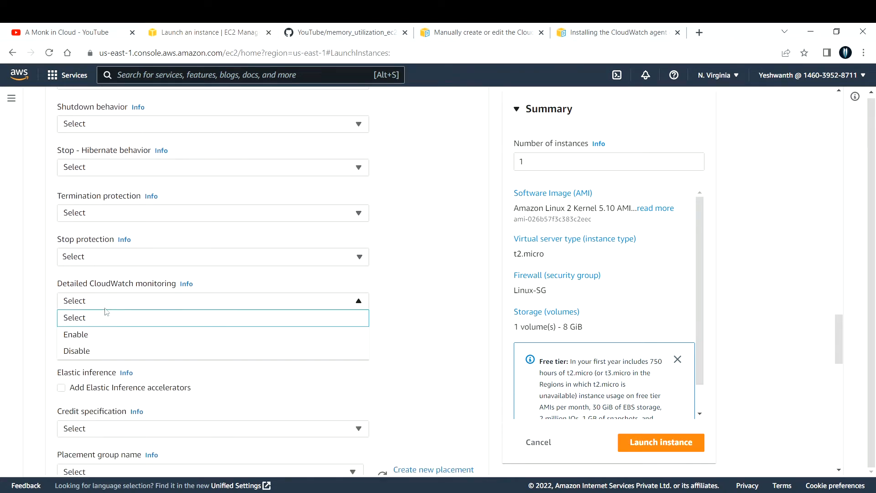
{"action": "left_click", "coordinate": [91, 338]}
Paste the copied CloudWatch agent install script, including the fetch-config command for ssm:/alarm/AWS-CWAgentLinConfig, into the instance's user data and check it
{"action": "scroll", "coordinate": [241, 268], "scroll_direction": "down", "scroll_amount": 4}
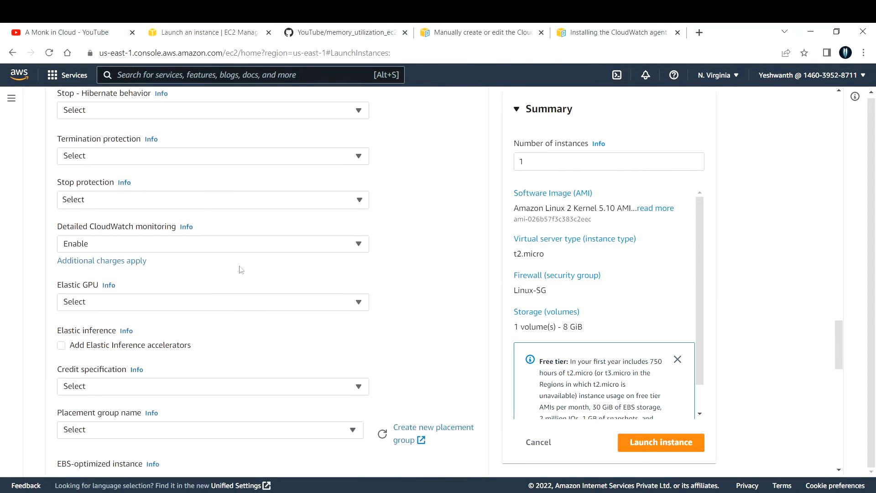
{"action": "scroll", "coordinate": [218, 265], "scroll_direction": "down", "scroll_amount": 3}
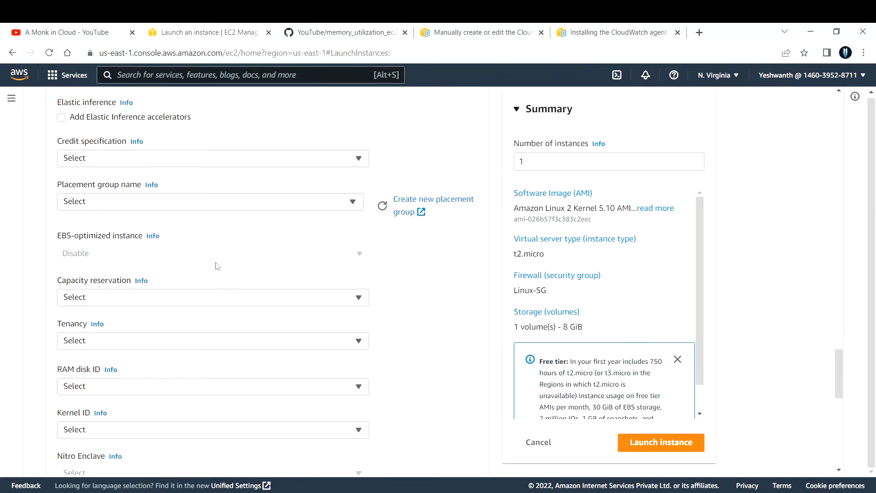
{"action": "scroll", "coordinate": [216, 268], "scroll_direction": "down", "scroll_amount": 4}
{"action": "scroll", "coordinate": [215, 269], "scroll_direction": "down", "scroll_amount": 7}
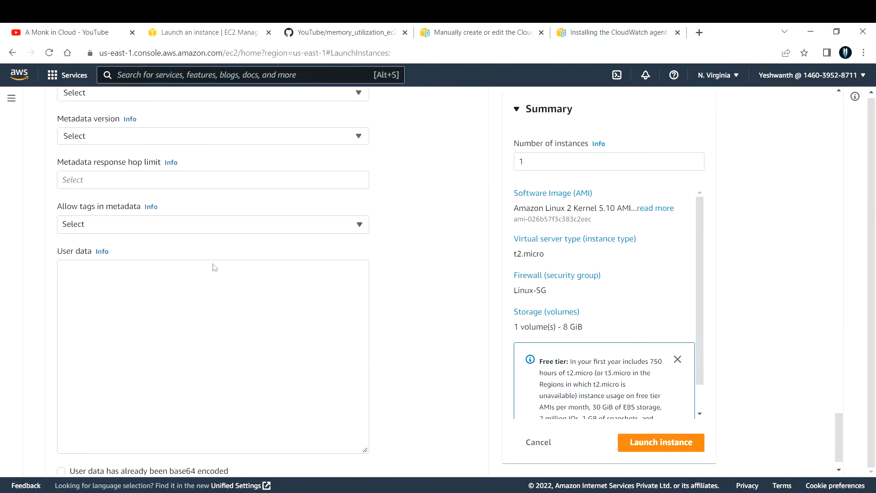
{"action": "left_click", "coordinate": [69, 269]}
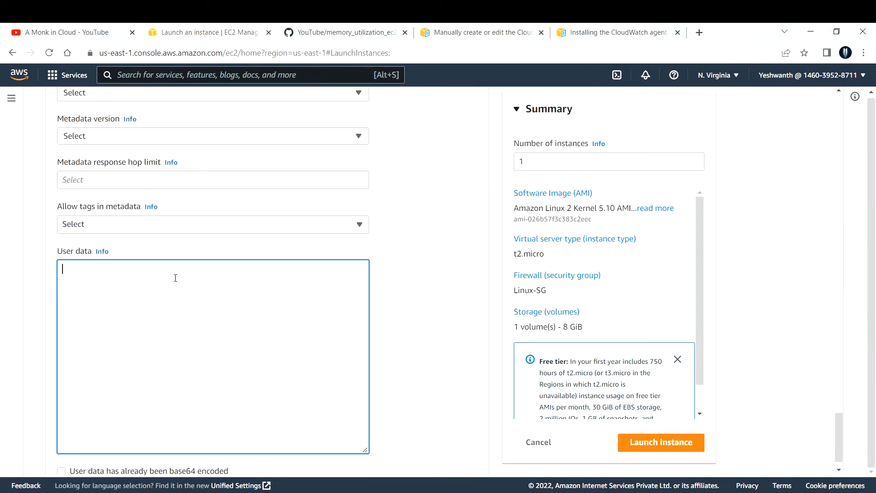
{"action": "type", "text": "#!/bin/bash wget https://s3.amazonaws.com/amazoncloudwatch-agent/linux/amd64/latest/AmazonCloudWatchAgent.zip unzip AmazonCloudWatchAgent.zip sudo ./install.sh sudo /opt/aws/amazon-cloudwatch-agent/bin/amazon-cloudwatch-agent-ctl -a fetch-config -m ec2 -c ssm:/alarm/AWS-CWAgentLinConfig -s"}
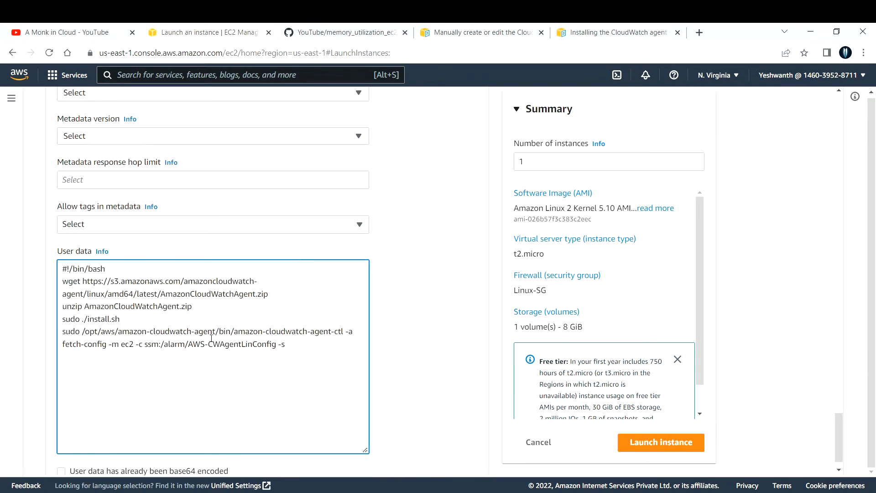
{"action": "left_click_drag", "start_coordinate": [299, 352], "coordinate": [32, 277]}
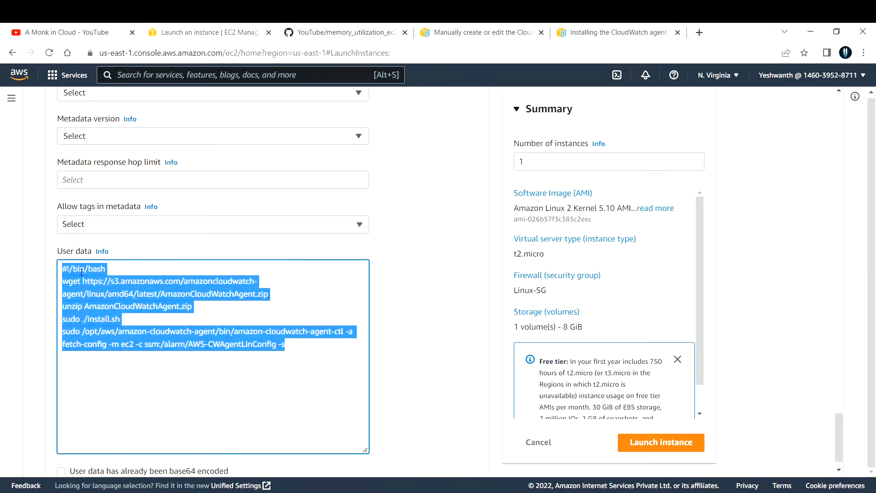
{"action": "left_click", "coordinate": [429, 273]}
{"action": "scroll", "coordinate": [415, 285], "scroll_direction": "down", "scroll_amount": 1}
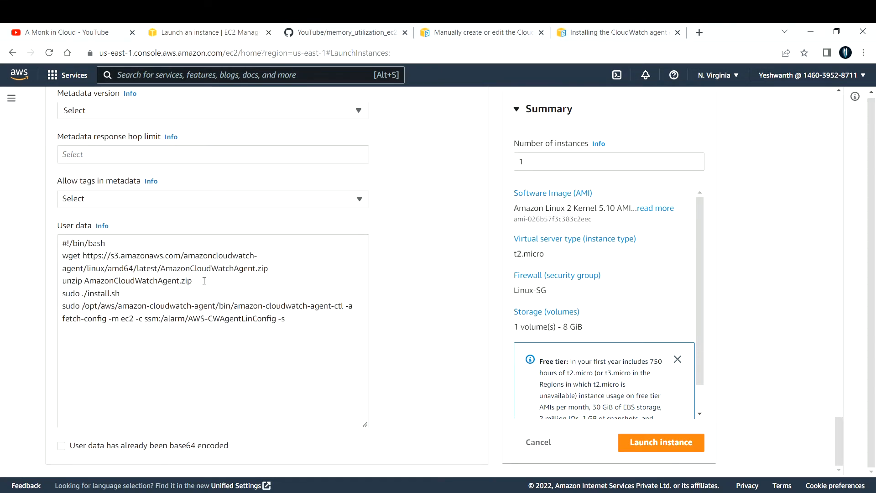
Review the completed launch settings, including the monitoring option, security group, instance name, AMI, instance type and key pair
{"action": "scroll", "coordinate": [407, 332], "scroll_direction": "up", "scroll_amount": 15}
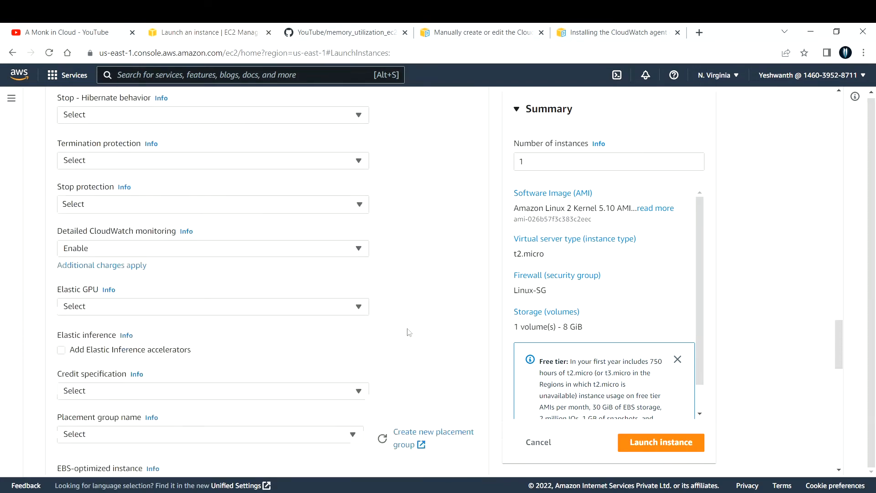
{"action": "scroll", "coordinate": [408, 332], "scroll_direction": "up", "scroll_amount": 20}
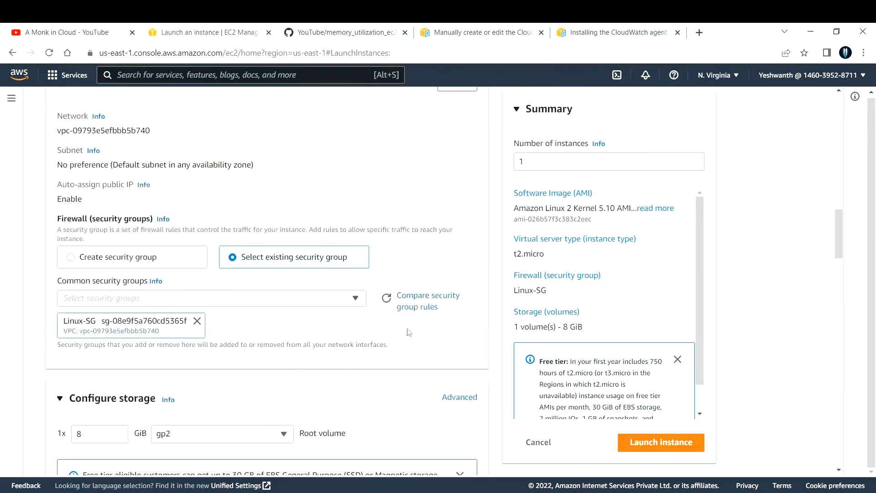
{"action": "scroll", "coordinate": [409, 332], "scroll_direction": "up", "scroll_amount": 15}
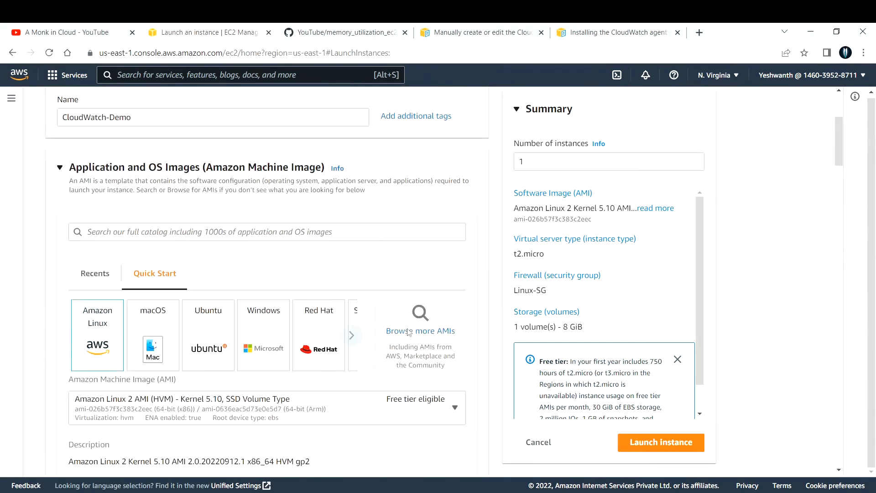
{"action": "scroll", "coordinate": [409, 332], "scroll_direction": "down", "scroll_amount": 10}
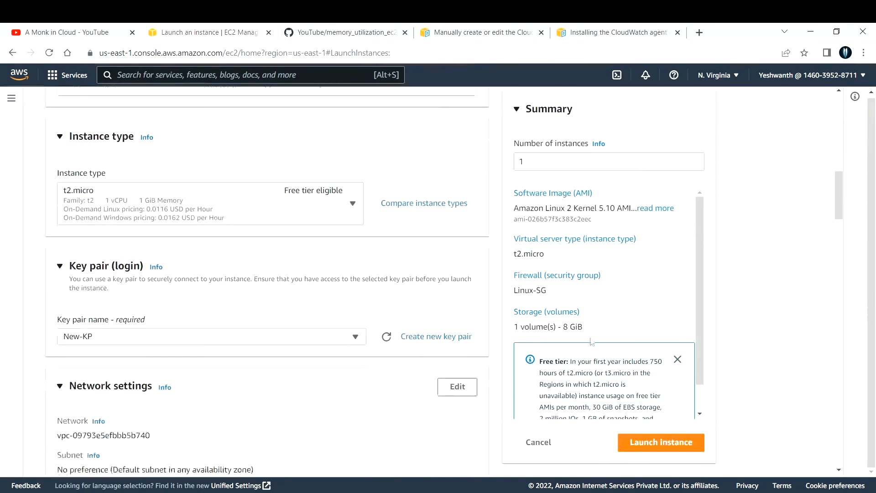
Launch the configured CloudWatch-Demo instance and open the list of all instances
{"action": "left_click", "coordinate": [655, 449]}
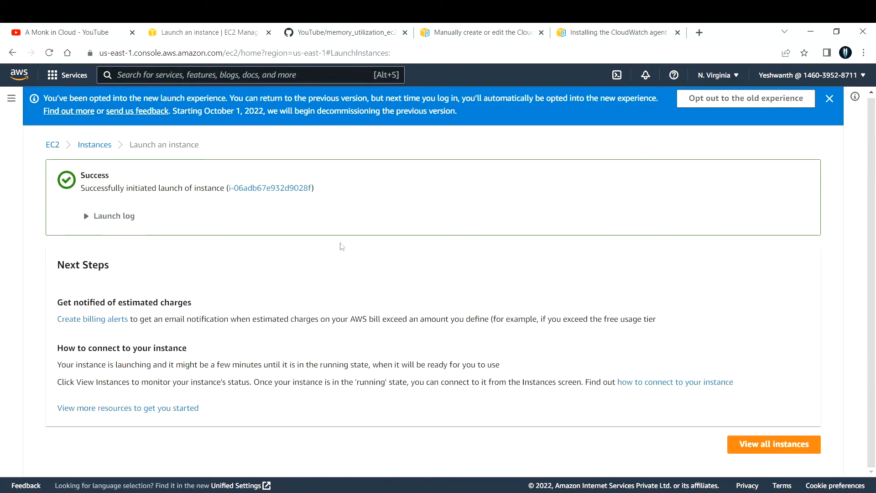
{"action": "left_click_drag", "start_coordinate": [83, 171], "coordinate": [227, 197]}
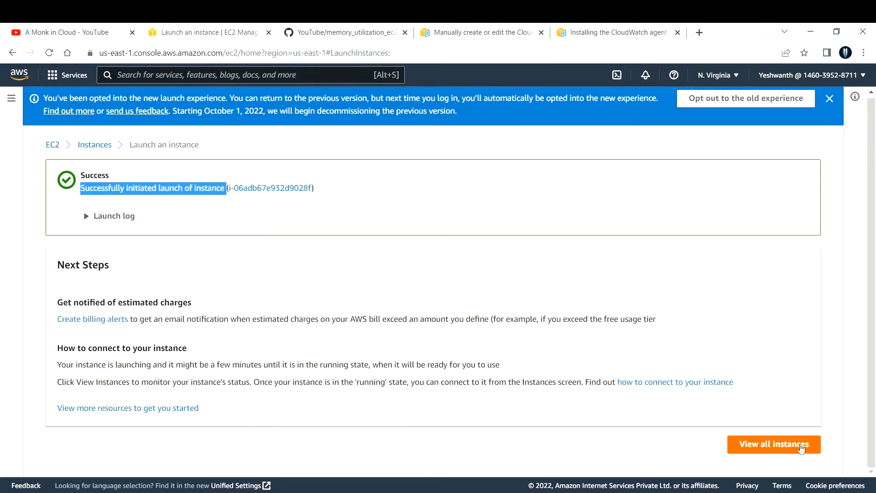
{"action": "left_click", "coordinate": [796, 448]}
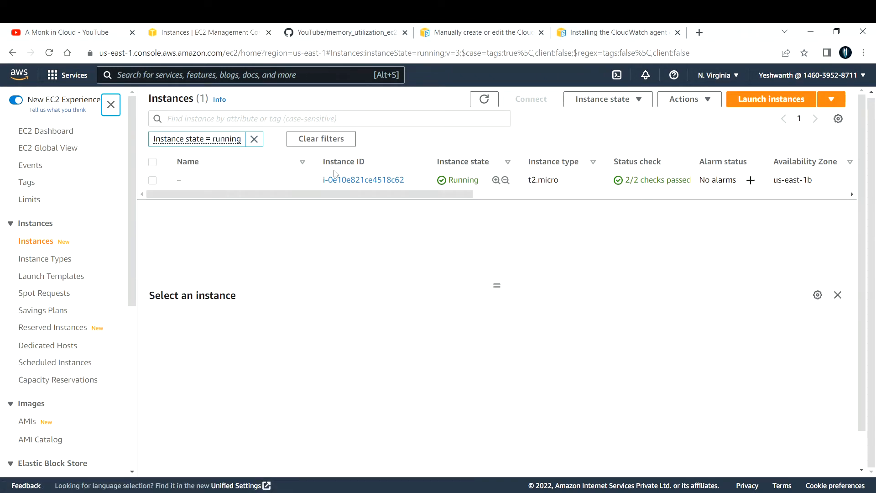
Refresh the instance list, remove its running-state filter, and select CloudWatch-Demo to check its state
{"action": "left_click", "coordinate": [477, 108]}
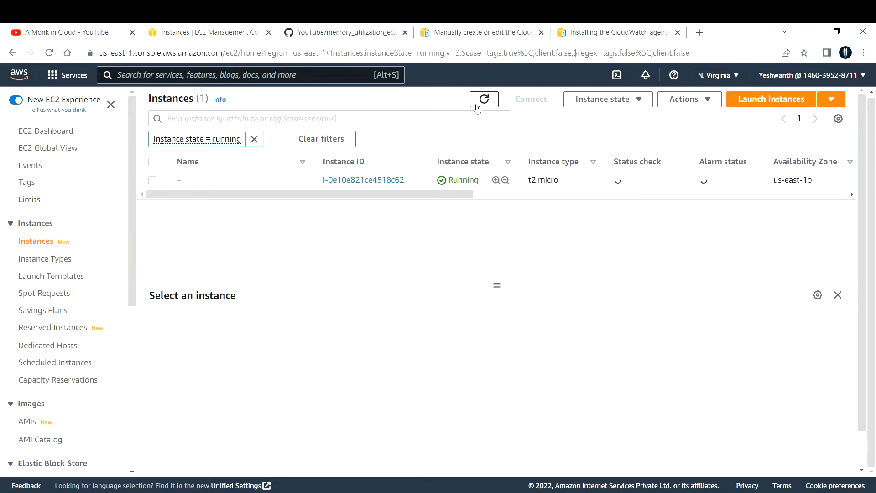
{"action": "left_click", "coordinate": [485, 100]}
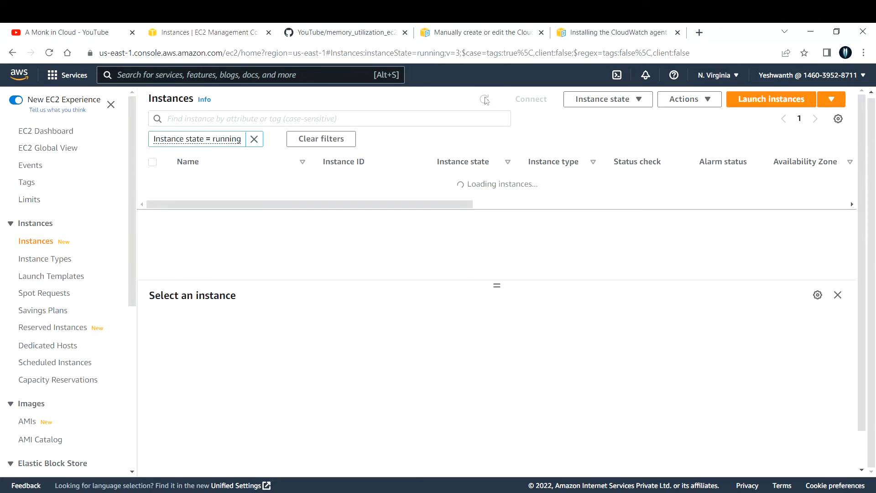
{"action": "left_click", "coordinate": [485, 100]}
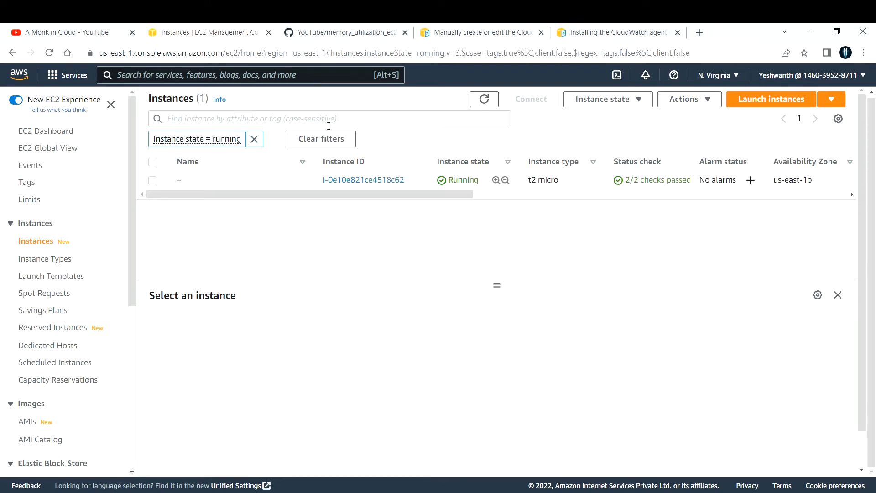
{"action": "left_click", "coordinate": [256, 139]}
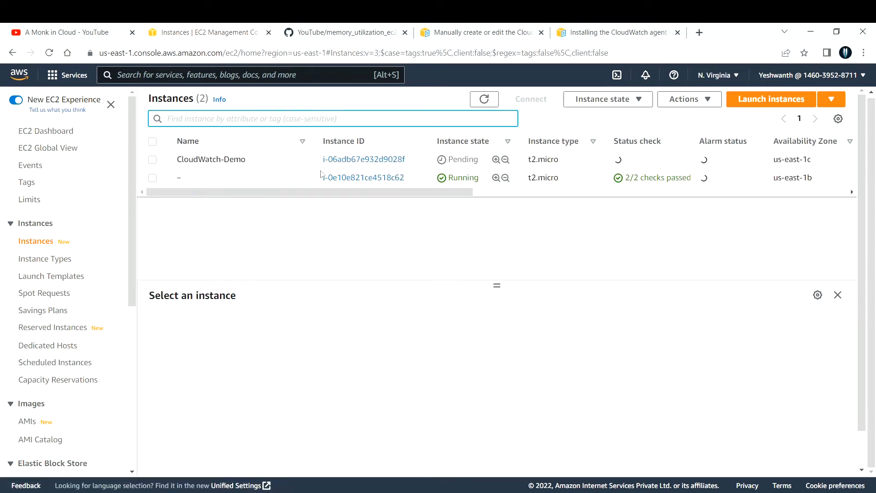
{"action": "left_click_drag", "start_coordinate": [178, 159], "coordinate": [246, 159]}
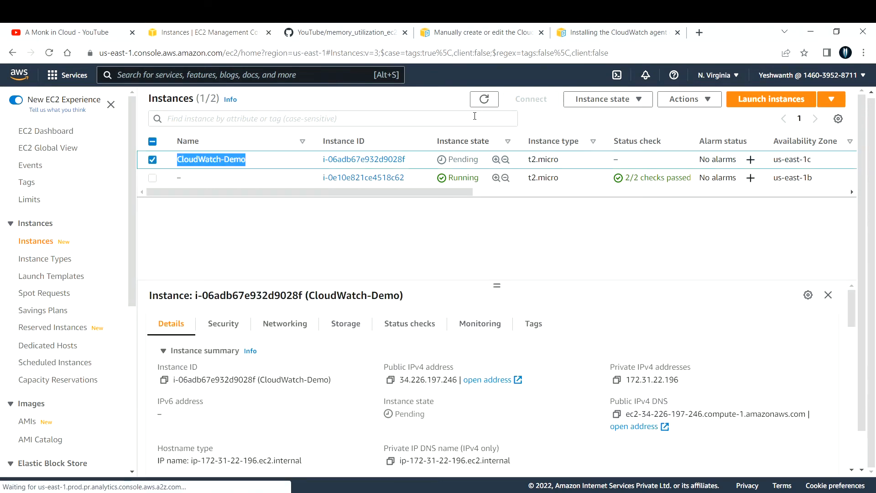
{"action": "left_click", "coordinate": [485, 101]}
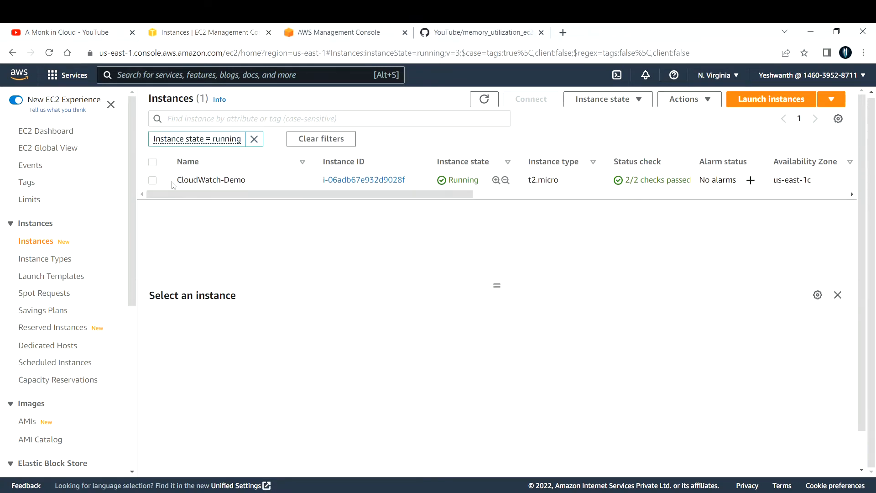
Check that CloudWatch-Demo is running and connect to it through EC2 Instance Connect as ec2-user
{"action": "left_click_drag", "start_coordinate": [449, 179], "coordinate": [480, 179]}
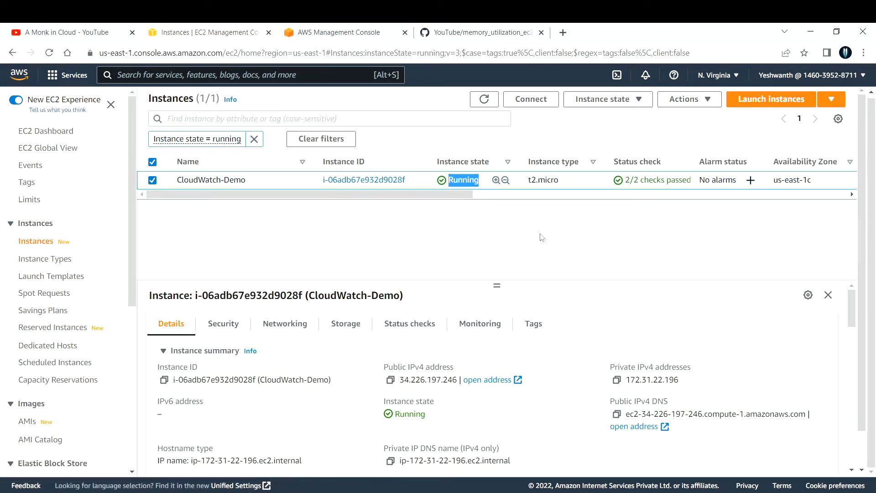
{"action": "left_click", "coordinate": [468, 235]}
{"action": "left_click", "coordinate": [531, 99]}
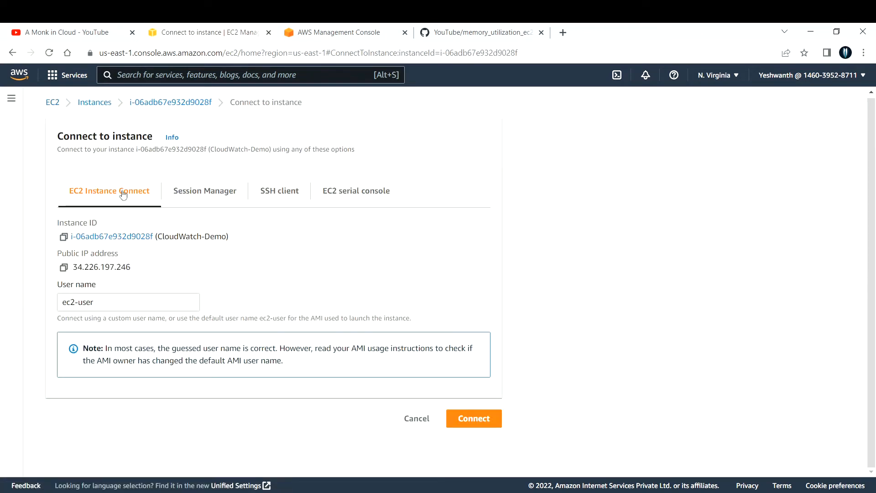
{"action": "left_click", "coordinate": [480, 418]}
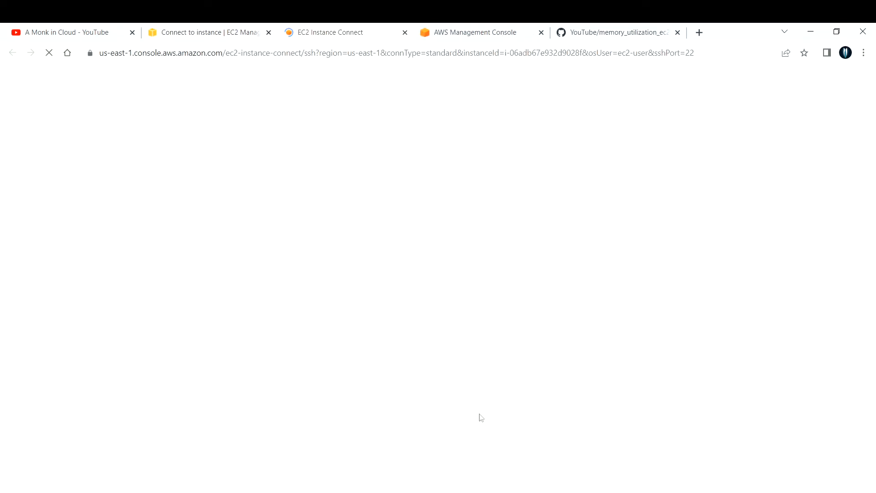
Copy the CloudWatch agent status command, ending in -m ec2 -a status, from the memory_utilization_ec2.md page on GitHub
{"action": "left_click", "coordinate": [599, 28]}
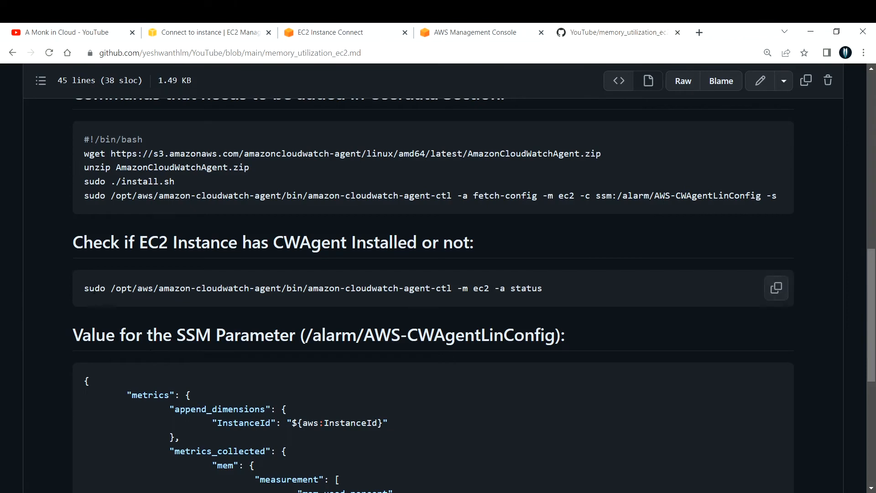
{"action": "left_click_drag", "start_coordinate": [86, 288], "coordinate": [541, 287]}
{"action": "left_click", "coordinate": [126, 297]}
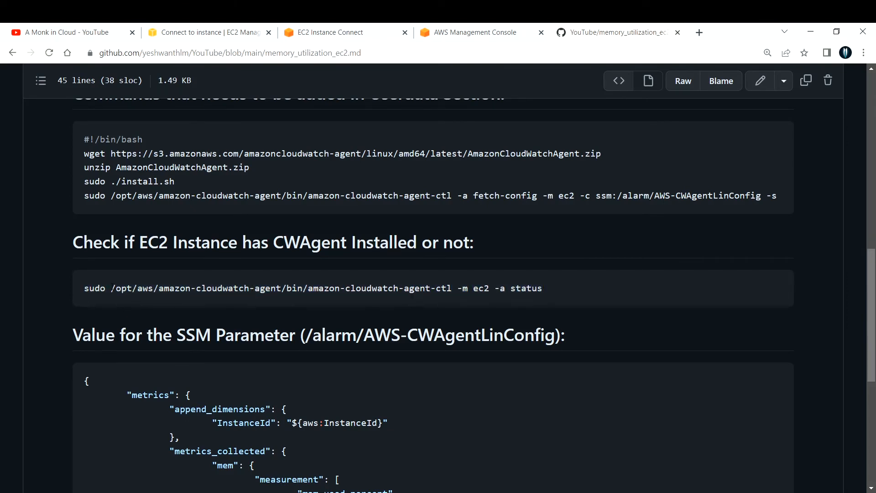
{"action": "left_click_drag", "start_coordinate": [110, 288], "coordinate": [455, 287]}
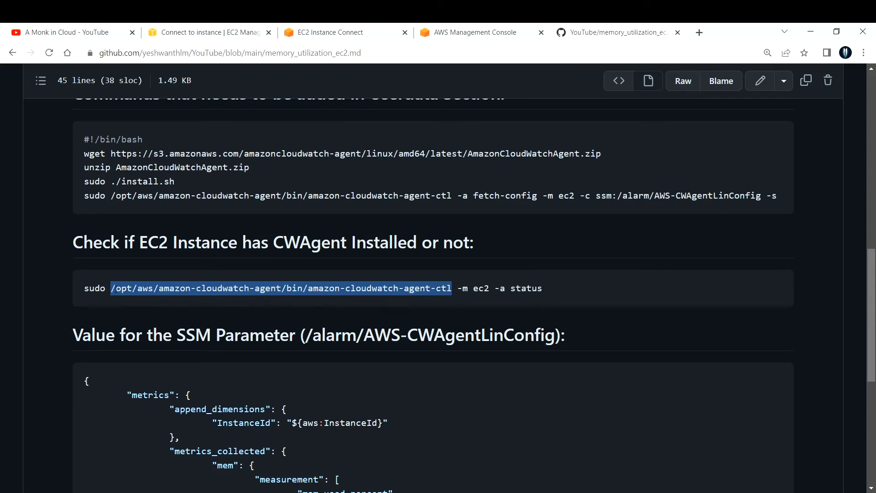
{"action": "left_click_drag", "start_coordinate": [544, 288], "coordinate": [512, 289]}
{"action": "left_click", "coordinate": [666, 292]}
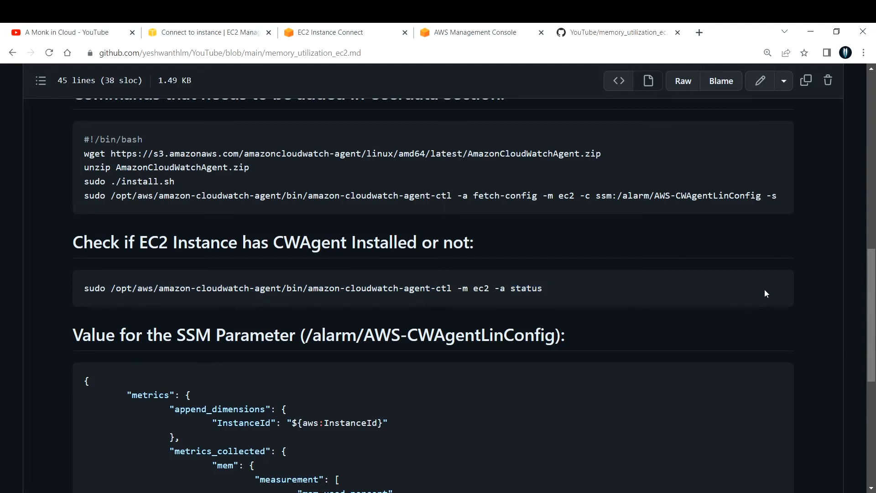
{"action": "left_click", "coordinate": [776, 289]}
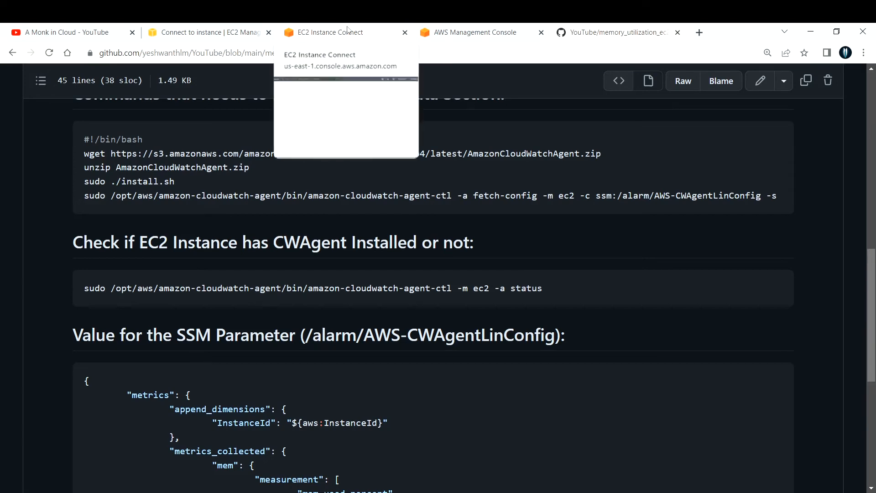
Run sudo /opt/aws/amazon-cloudwatch-agent/bin/amazon-cloudwatch-agent-ctl -m ec2 -a status in the CloudWatch-Demo terminal and check the agent's status
{"action": "left_click", "coordinate": [348, 31]}
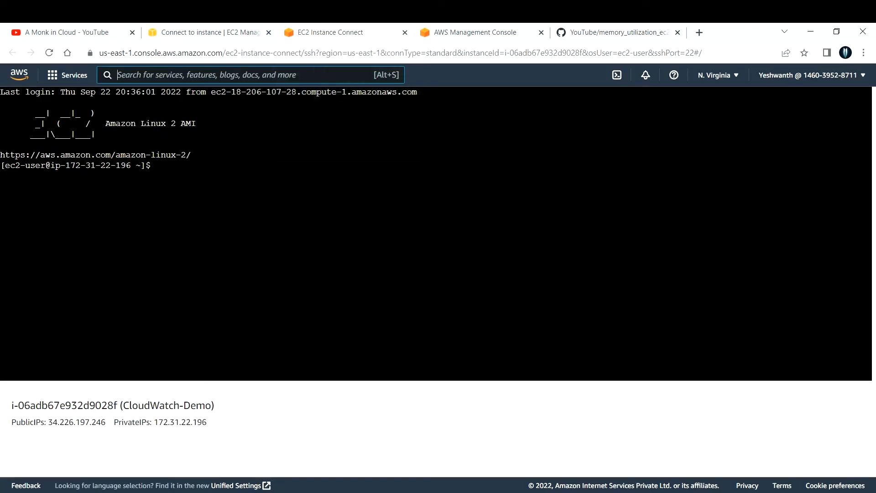
{"action": "right_click", "coordinate": [158, 165]}
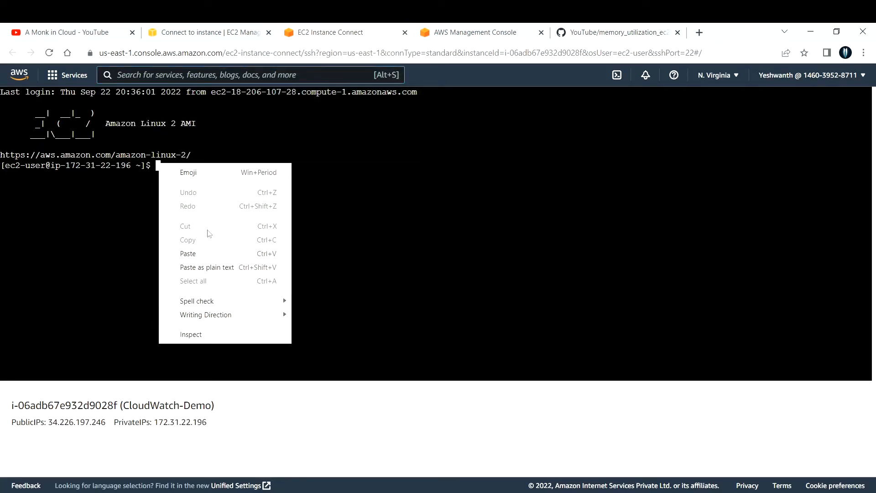
{"action": "left_click", "coordinate": [191, 253]}
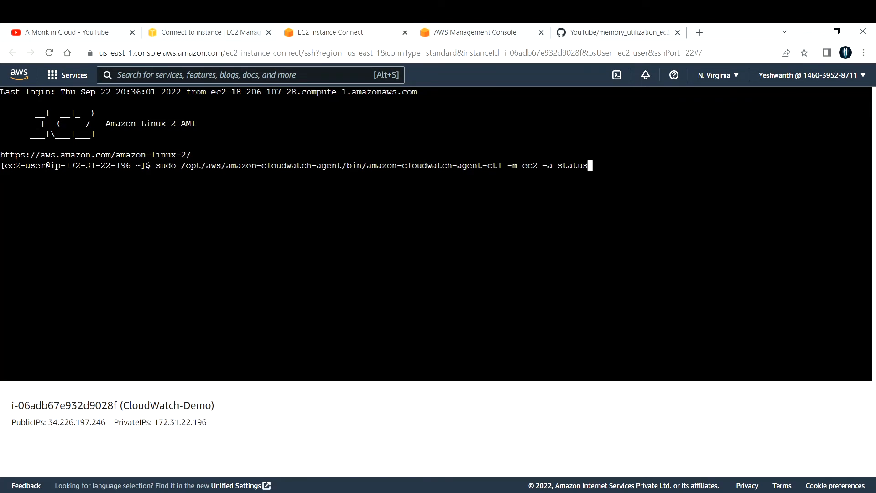
{"action": "key", "text": "Return"}
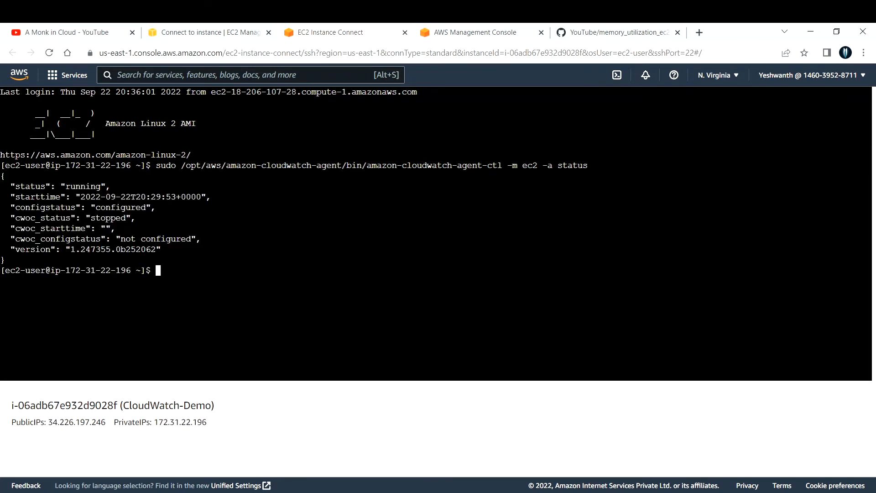
{"action": "left_click_drag", "start_coordinate": [65, 186], "coordinate": [101, 186]}
Leave the instance connection page for the AWS console home and open CloudWatch
{"action": "left_click", "coordinate": [187, 29]}
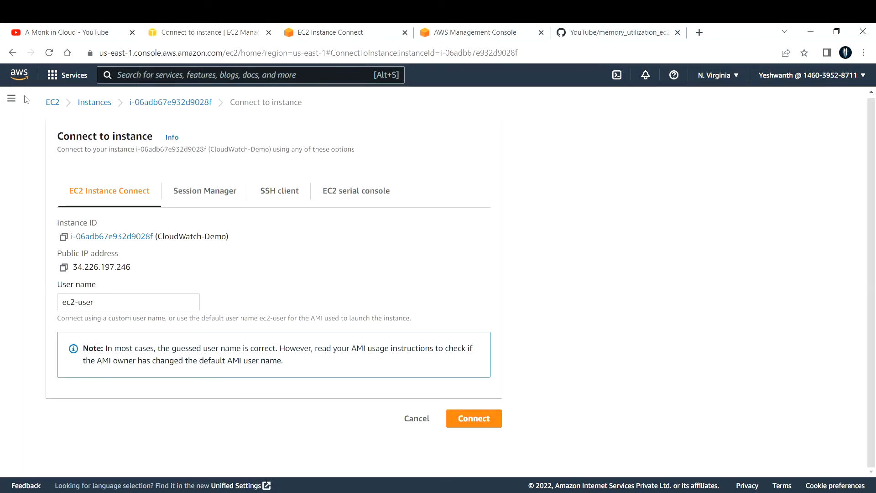
{"action": "left_click", "coordinate": [25, 80]}
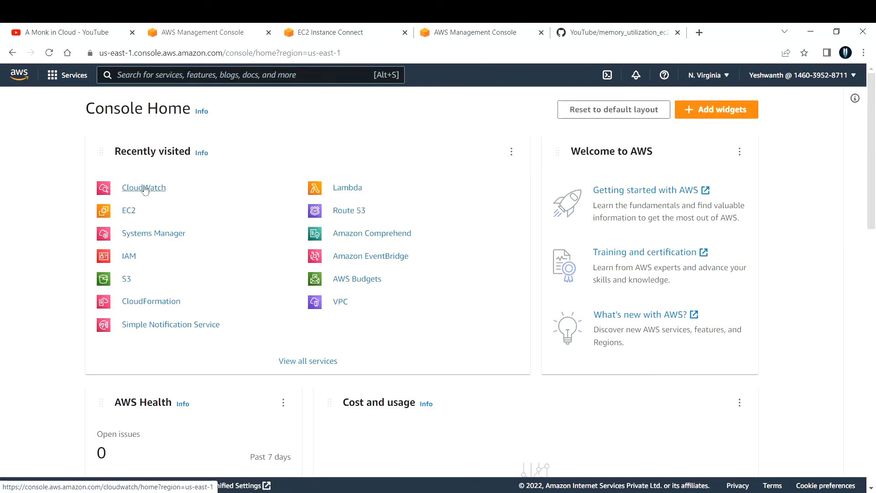
{"action": "left_click", "coordinate": [145, 189]}
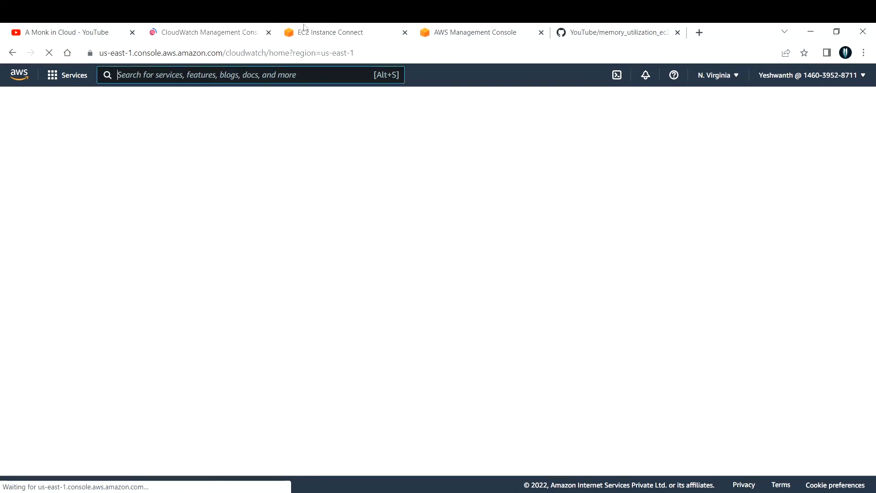
Select the CloudWatch-Demo instance ID on the terminal page, close the terminal session and return to CloudWatch
{"action": "left_click", "coordinate": [304, 31]}
{"action": "left_click_drag", "start_coordinate": [14, 406], "coordinate": [118, 401]}
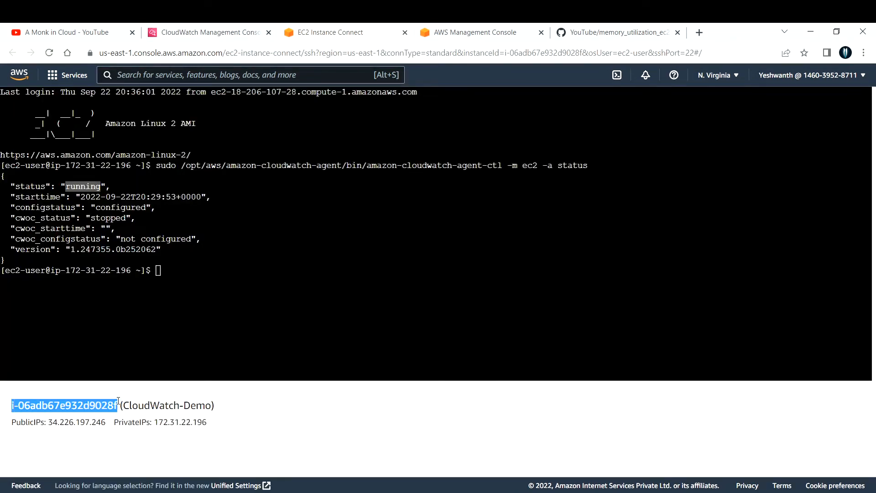
{"action": "left_click", "coordinate": [404, 32]}
{"action": "left_click", "coordinate": [246, 27]}
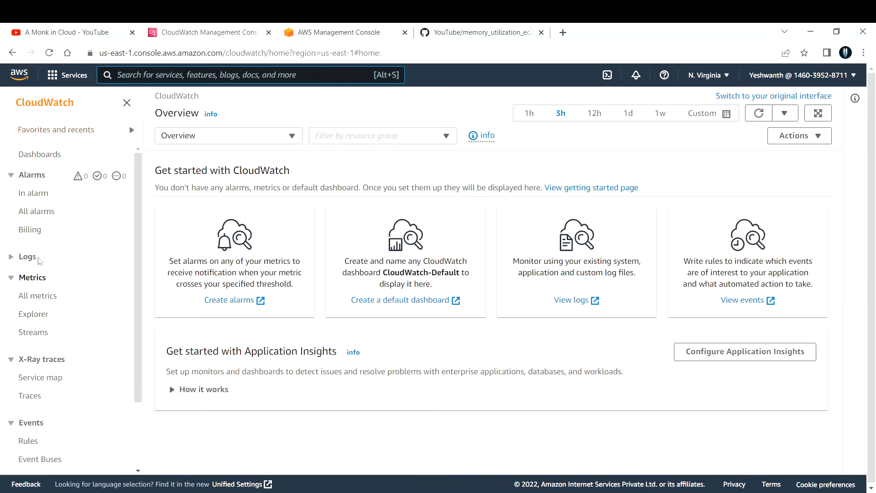
List all CloudWatch metrics and open the CWAgent custom namespace
{"action": "left_click", "coordinate": [34, 296]}
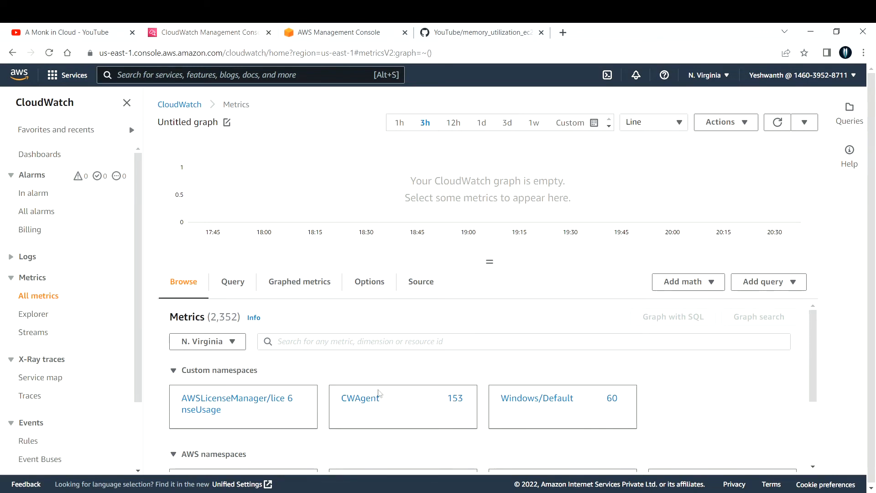
{"action": "scroll", "coordinate": [382, 390], "scroll_direction": "down", "scroll_amount": 2}
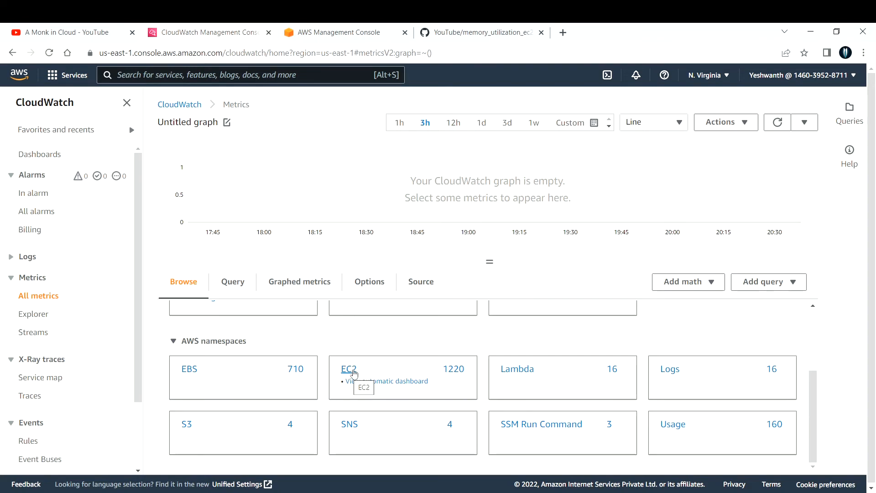
{"action": "scroll", "coordinate": [390, 378], "scroll_direction": "up", "scroll_amount": 2}
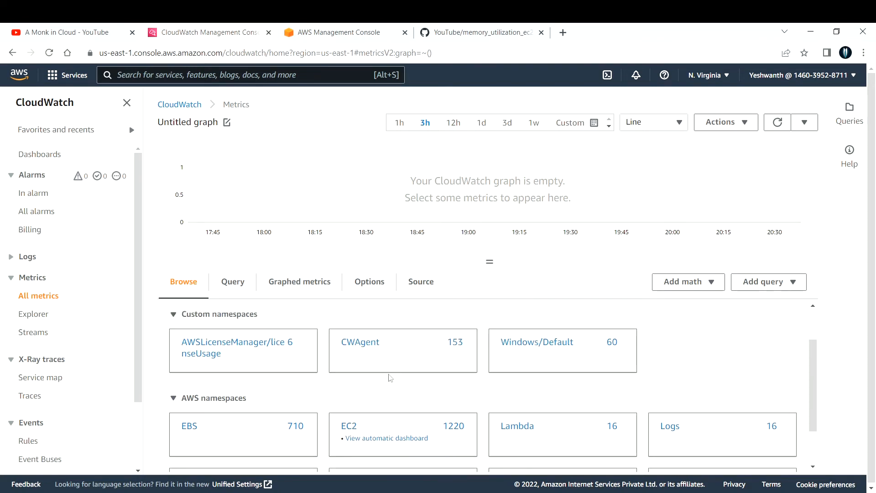
{"action": "left_click", "coordinate": [361, 342]}
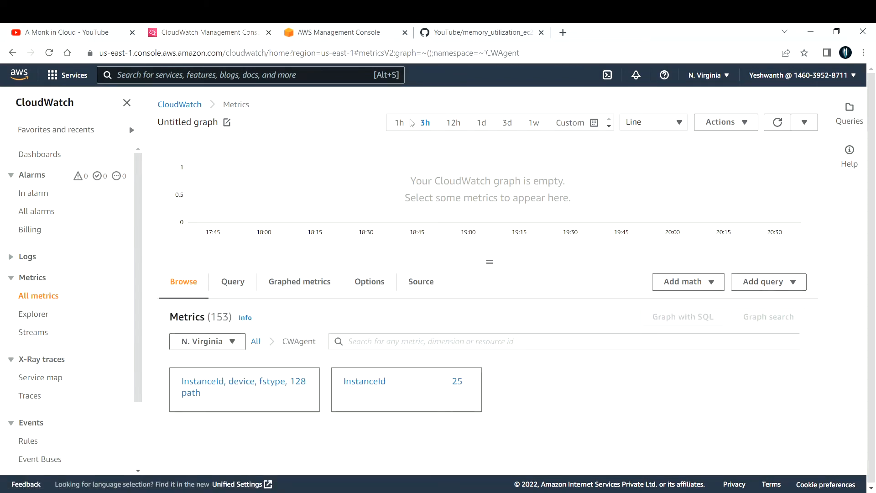
Check the InstanceId entry under append_dimensions in the SSM parameter value on GitHub, and return to the CWAgent metrics
{"action": "left_click", "coordinate": [431, 29]}
{"action": "scroll", "coordinate": [293, 397], "scroll_direction": "down", "scroll_amount": 1}
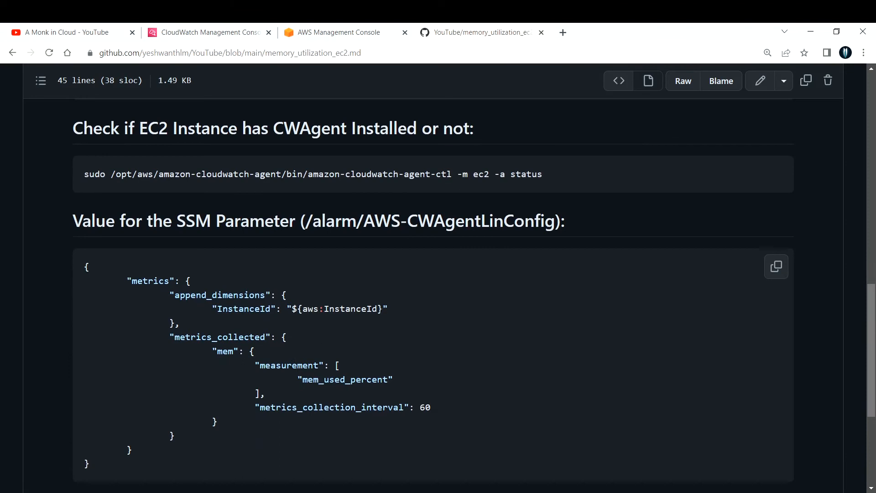
{"action": "left_click_drag", "start_coordinate": [383, 309], "coordinate": [221, 310]}
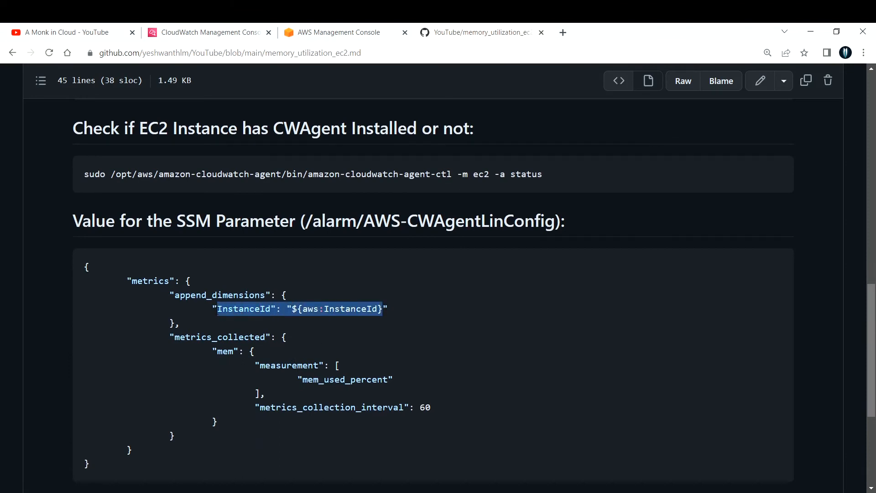
{"action": "left_click", "coordinate": [201, 31]}
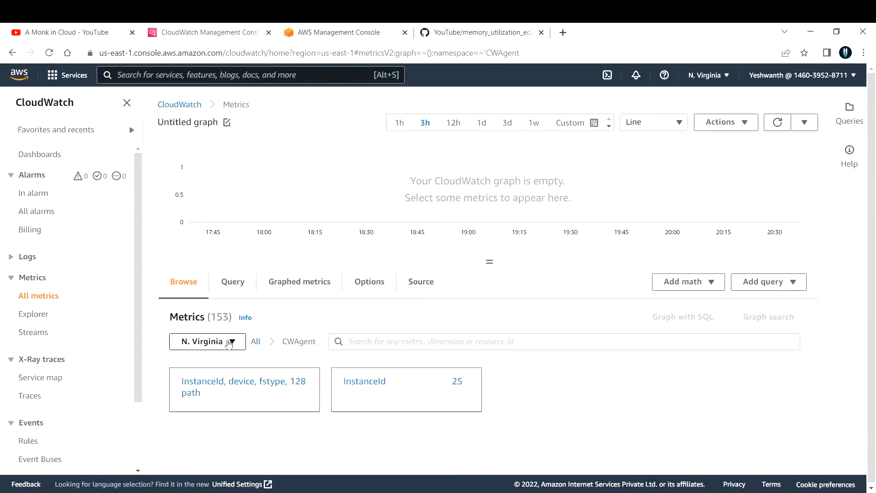
Browse the CWAgent metrics by InstanceId and locate the mem_used_percent metric of CloudWatch-Demo
{"action": "left_click", "coordinate": [369, 385]}
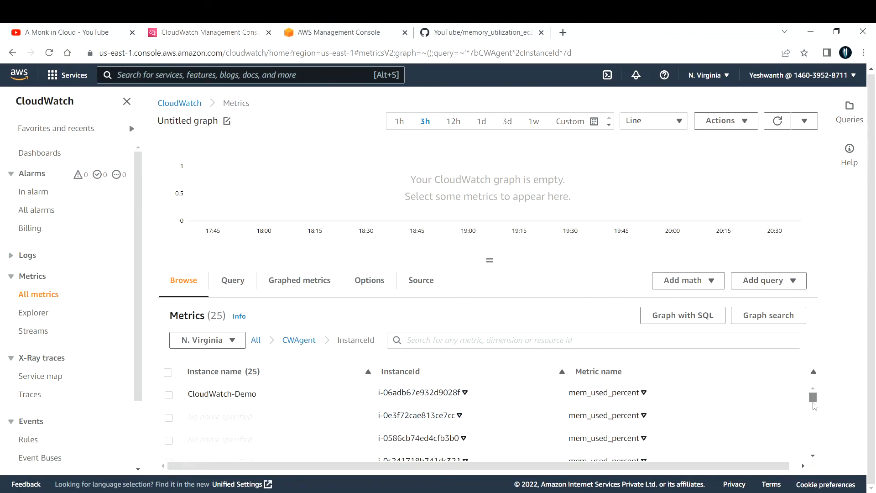
{"action": "mouse_move", "coordinate": [814, 405]}
{"action": "left_mouse_down"}
{"action": "mouse_move", "coordinate": [816, 455]}
{"action": "mouse_move", "coordinate": [813, 396]}
{"action": "left_mouse_up"}
Open the running EC2 instances in the AWS Management Console and copy the instance ID of CloudWatch-Demo
{"action": "left_click", "coordinate": [326, 30]}
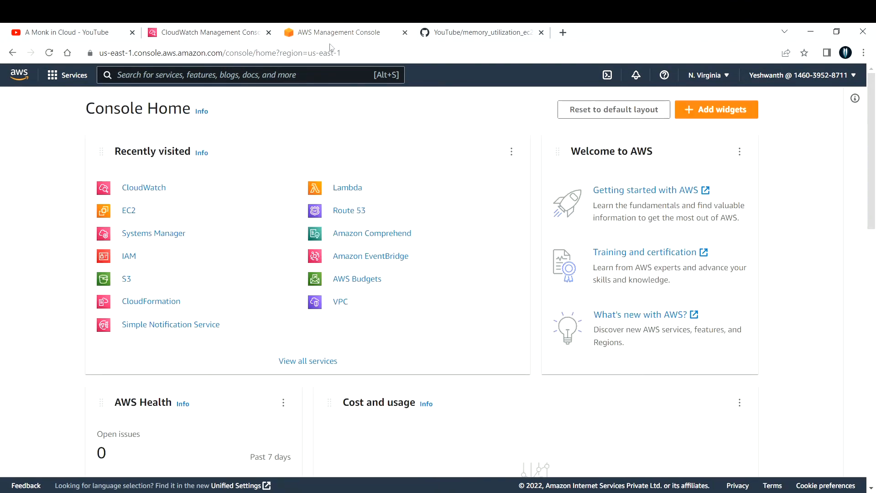
{"action": "left_click", "coordinate": [130, 211]}
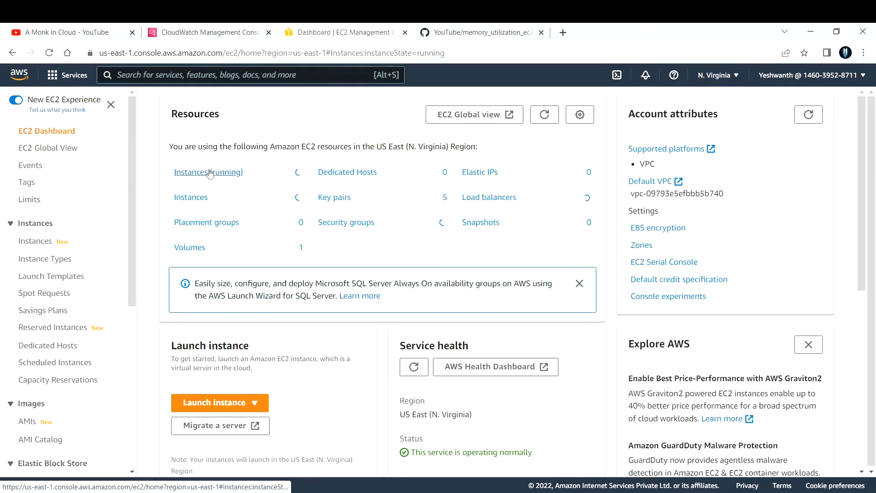
{"action": "left_click", "coordinate": [210, 173]}
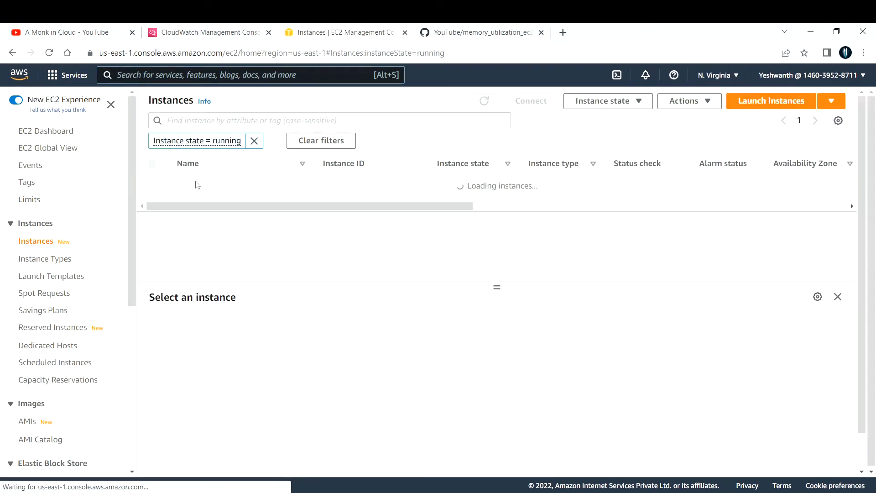
{"action": "left_click", "coordinate": [154, 182]}
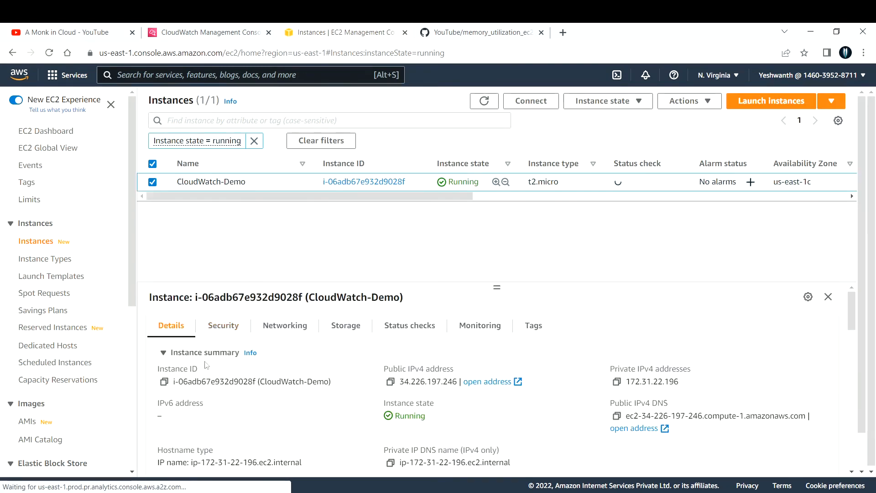
{"action": "left_click", "coordinate": [164, 382]}
Filter the CWAgent InstanceId metrics in CloudWatch by i-06adb67e932d9028f, graph mem_used_percent and inspect its first data point
{"action": "left_click", "coordinate": [203, 28]}
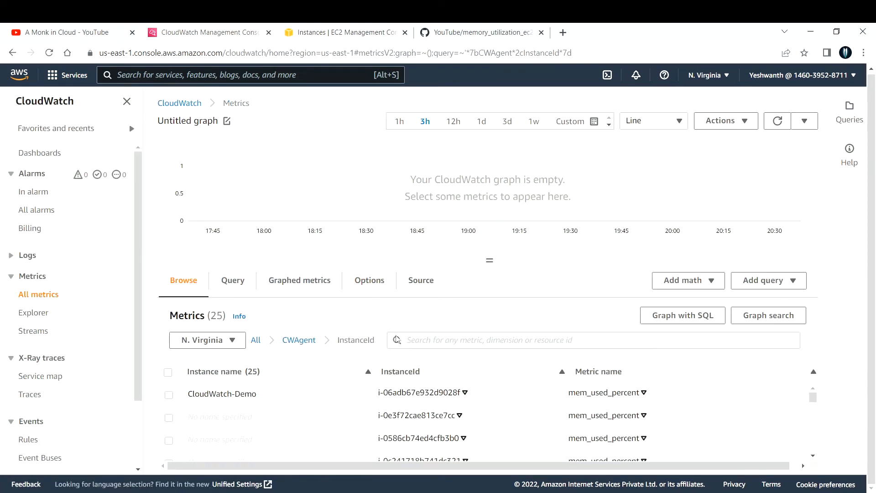
{"action": "left_click", "coordinate": [414, 343]}
{"action": "key", "text": "ctrl+v"}
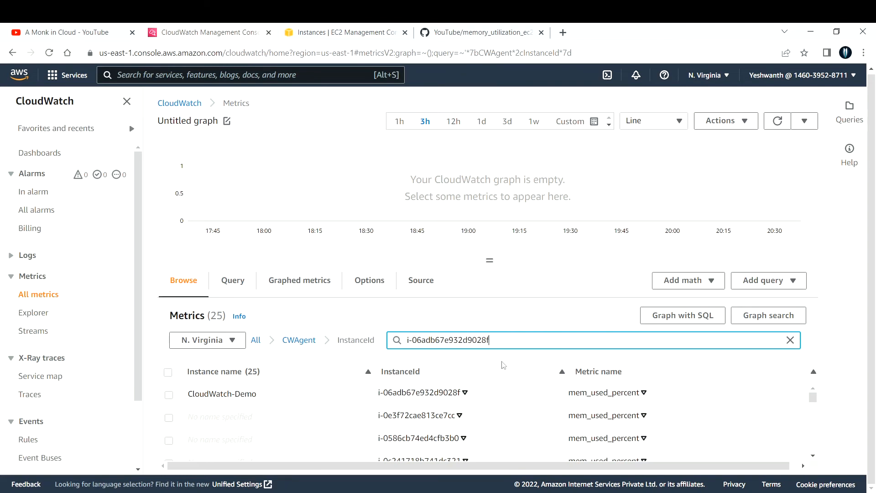
{"action": "key", "text": "Return"}
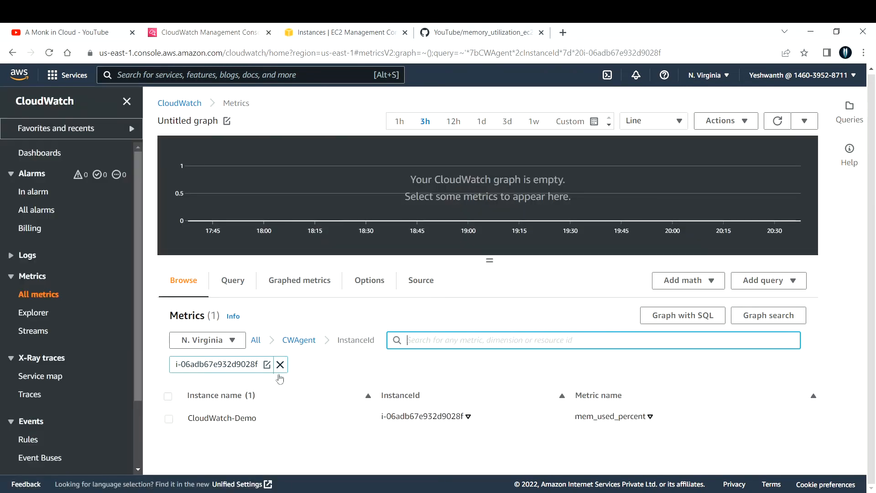
{"action": "left_click", "coordinate": [168, 419]}
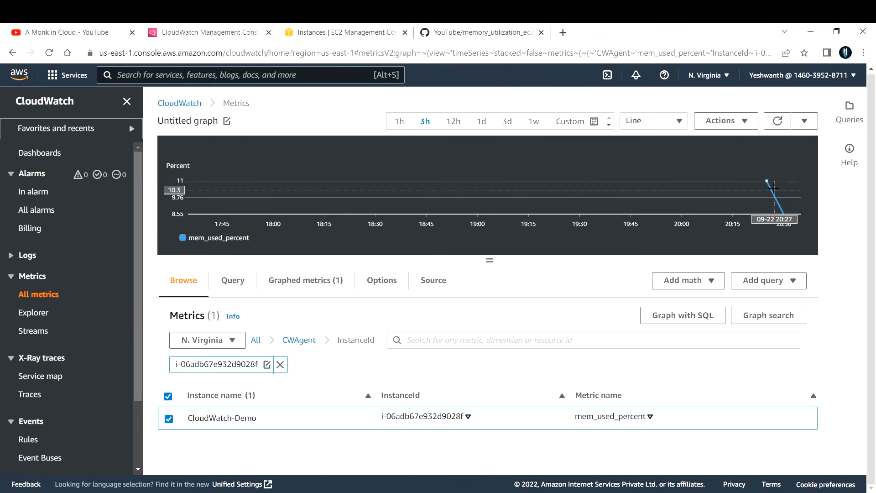
{"action": "mouse_move", "coordinate": [767, 182]}
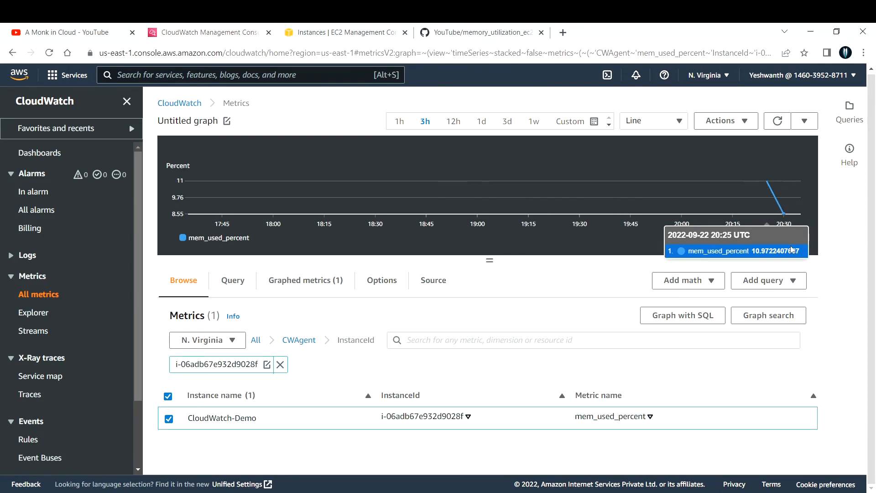
{"action": "left_click_drag", "start_coordinate": [800, 250], "coordinate": [695, 253]}
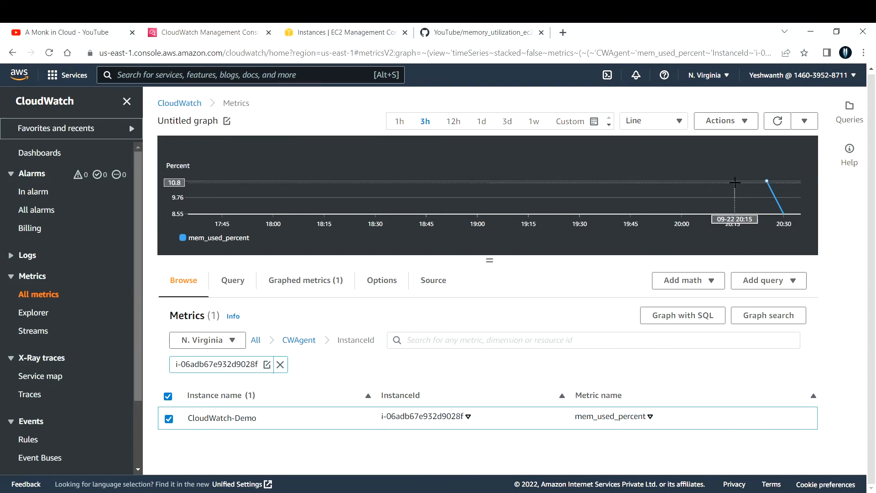
Start creating a new CloudWatch alarm and browse its selectable metrics to CWAgent by InstanceId
{"action": "left_click", "coordinate": [36, 210]}
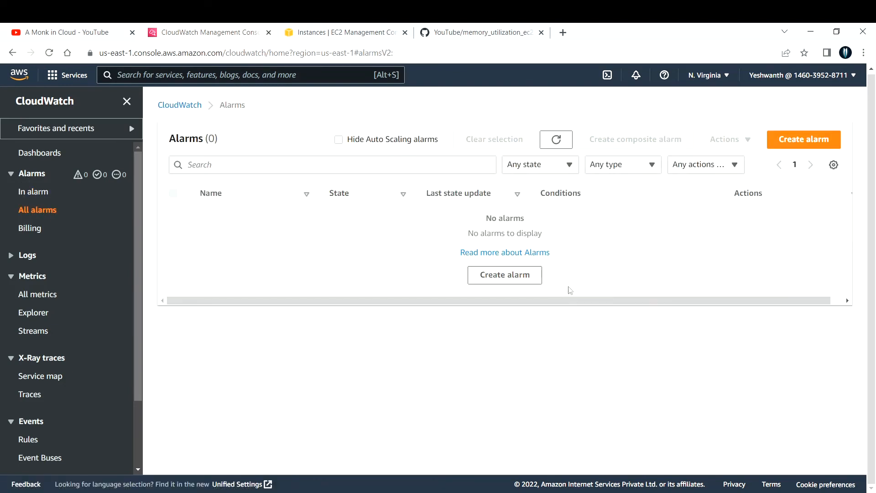
{"action": "left_click", "coordinate": [786, 146]}
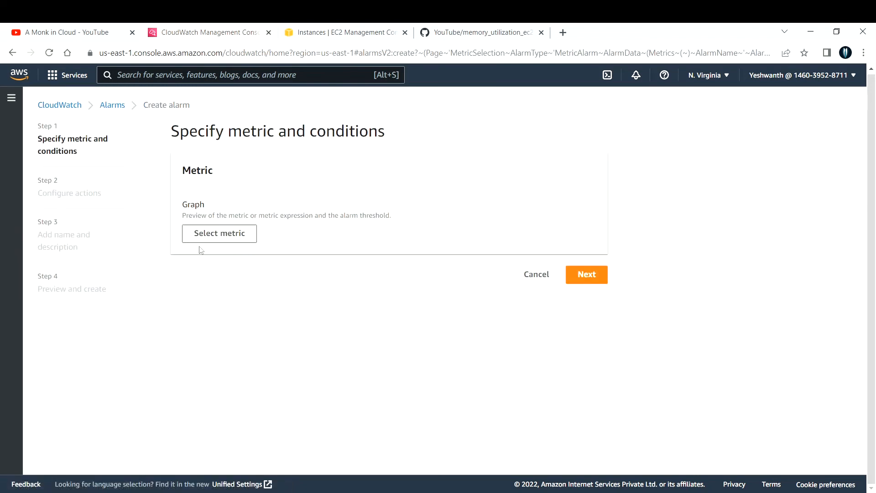
{"action": "left_click", "coordinate": [212, 236]}
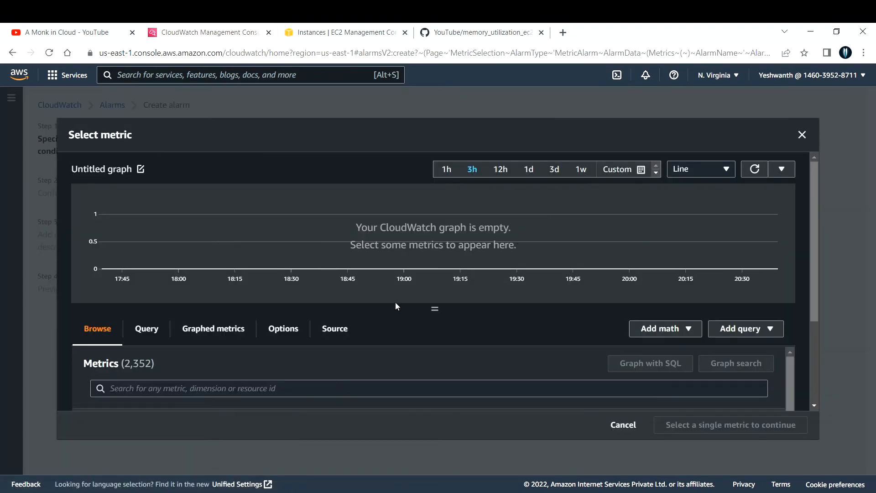
{"action": "scroll", "coordinate": [285, 333], "scroll_direction": "down", "scroll_amount": 1}
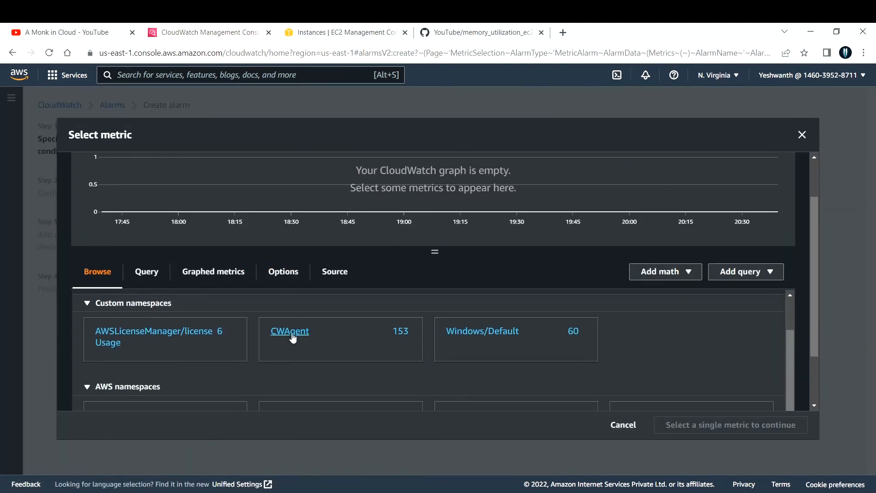
{"action": "left_click", "coordinate": [283, 332]}
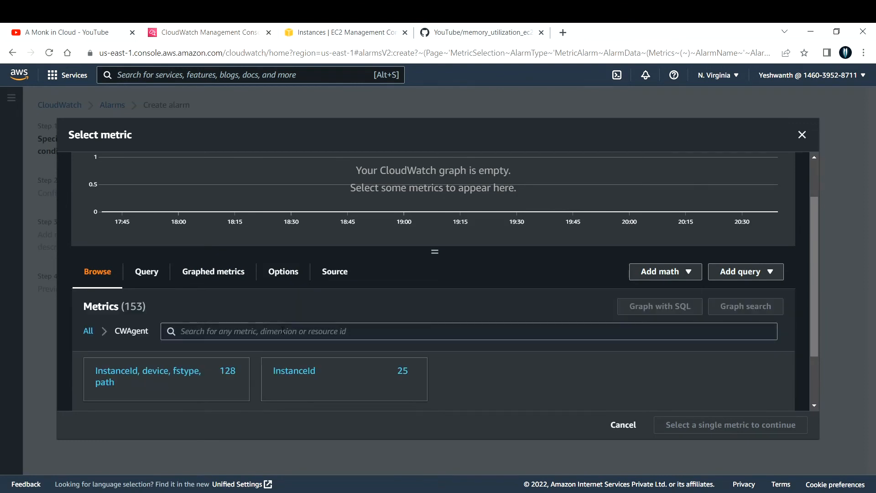
{"action": "left_click", "coordinate": [286, 370]}
Filter the metrics by i-06adb67e932d9028f and select CloudWatch-Demo's mem_used_percent as the alarm metric
{"action": "left_click", "coordinate": [265, 337]}
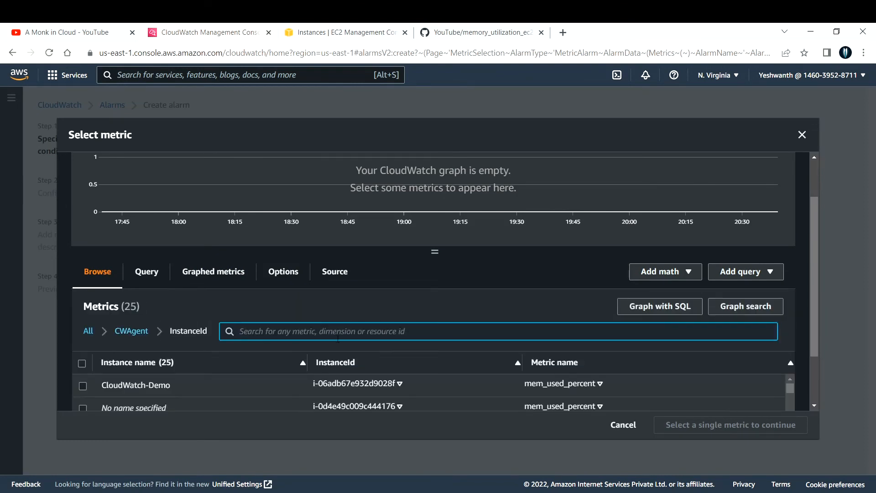
{"action": "type", "text": "i-06adb67e932d9028f"}
{"action": "key", "text": "Return"}
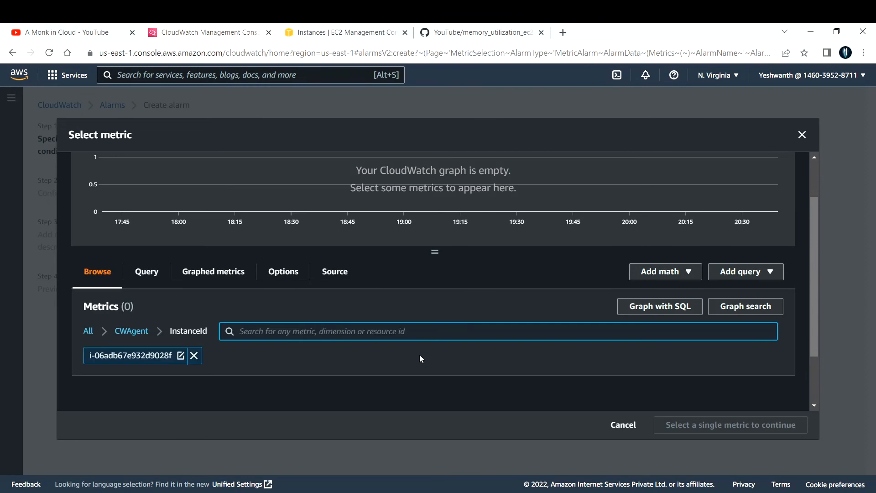
{"action": "scroll", "coordinate": [358, 340], "scroll_direction": "down", "scroll_amount": 1}
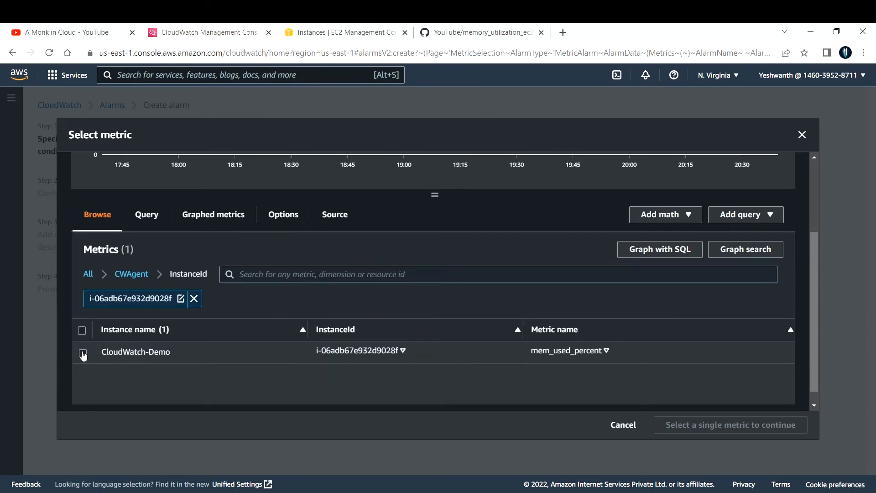
{"action": "left_click", "coordinate": [83, 353]}
{"action": "scroll", "coordinate": [649, 340], "scroll_direction": "down", "scroll_amount": 1}
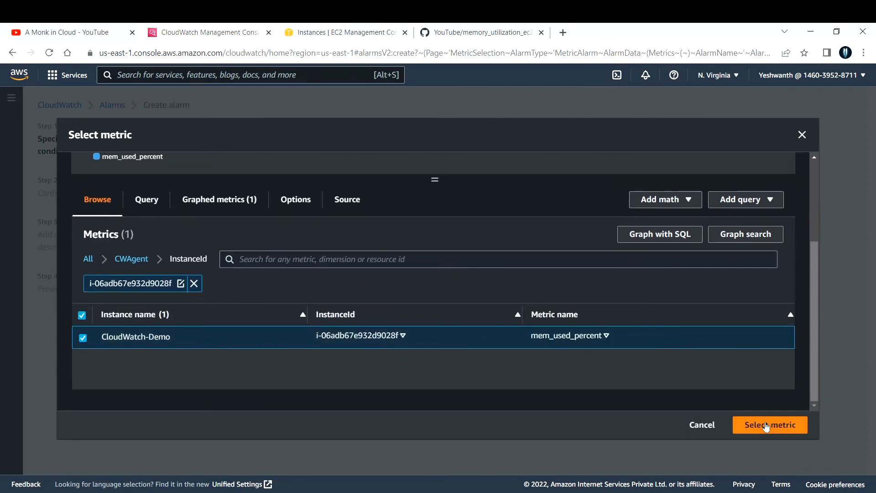
{"action": "left_click", "coordinate": [750, 424]}
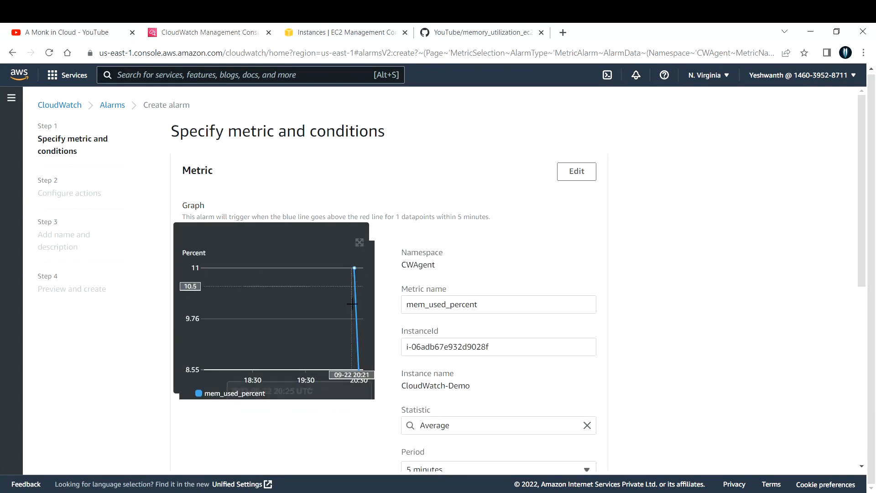
Inspect the metric graph's data points, set the alarm period to 1 minute and check the metric name
{"action": "mouse_move", "coordinate": [355, 269]}
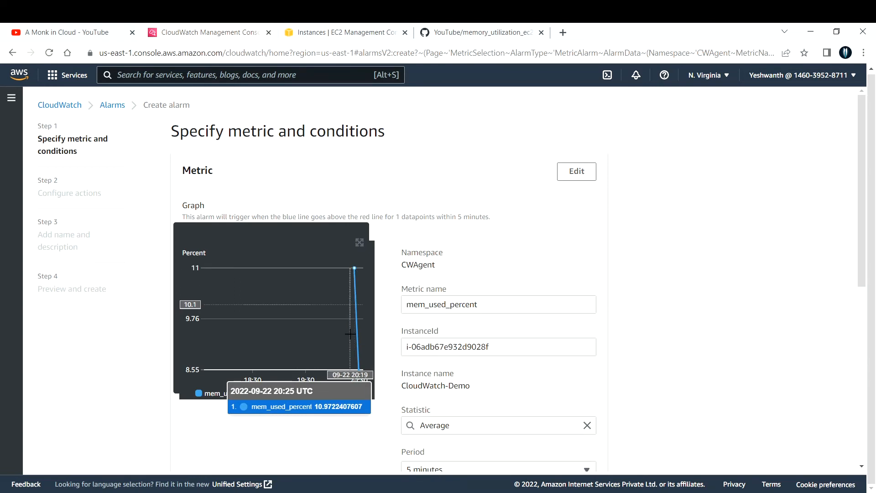
{"action": "mouse_move", "coordinate": [357, 369]}
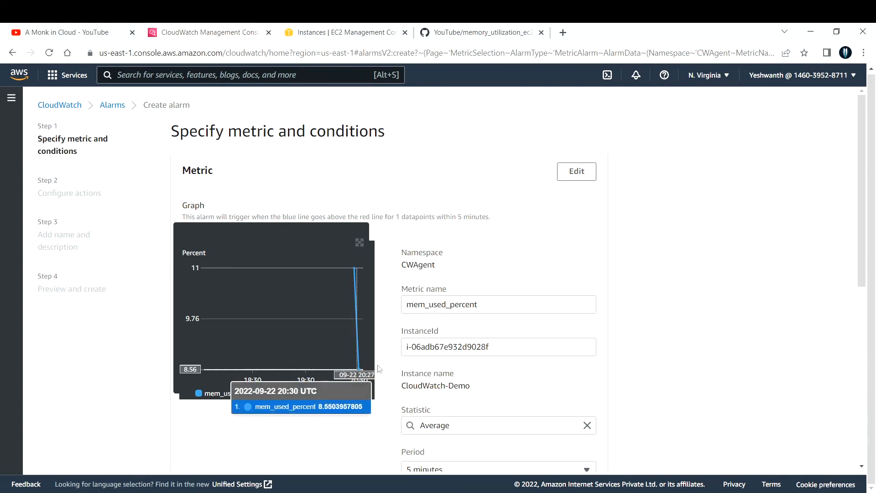
{"action": "scroll", "coordinate": [502, 281], "scroll_direction": "down", "scroll_amount": 3}
{"action": "scroll", "coordinate": [505, 281], "scroll_direction": "down", "scroll_amount": 1}
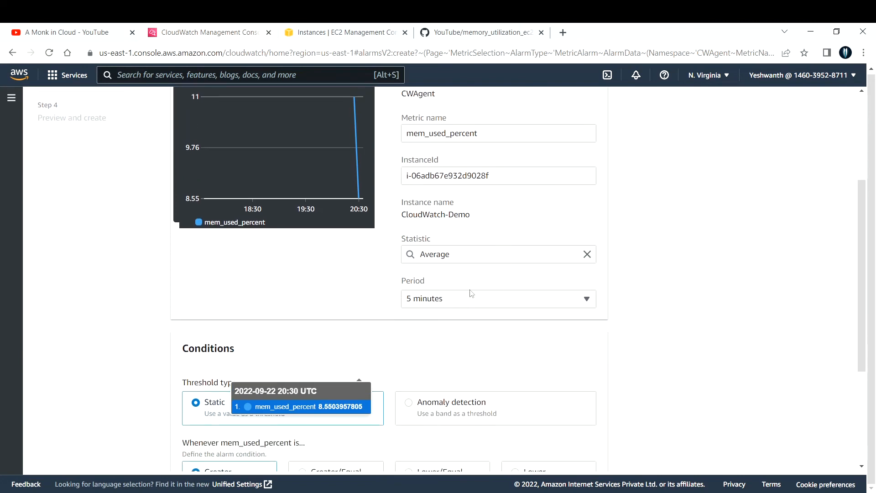
{"action": "left_click", "coordinate": [438, 304]}
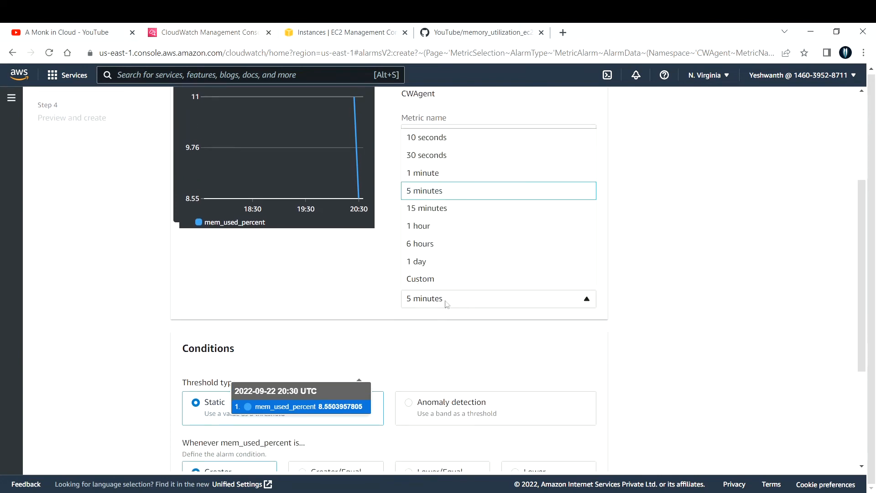
{"action": "left_click", "coordinate": [424, 173]}
{"action": "scroll", "coordinate": [502, 292], "scroll_direction": "up", "scroll_amount": 2}
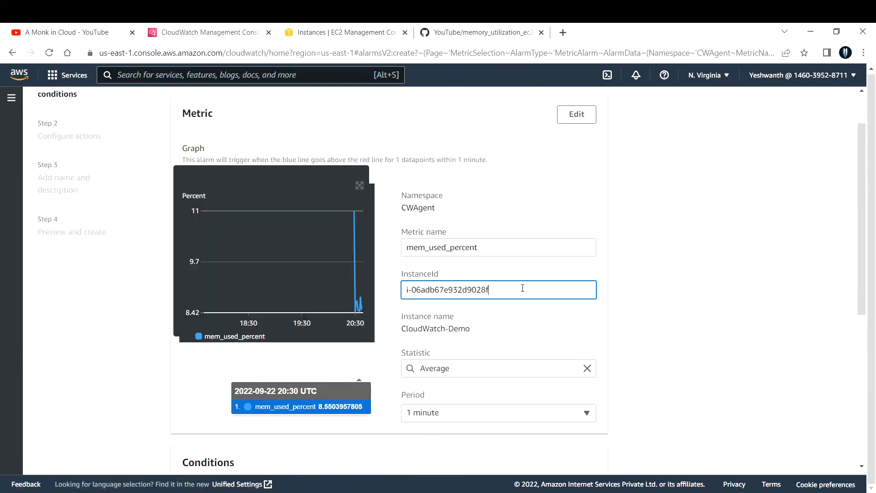
{"action": "left_click_drag", "start_coordinate": [487, 256], "coordinate": [404, 248]}
{"action": "left_click", "coordinate": [683, 246]}
{"action": "double_click", "coordinate": [442, 247]}
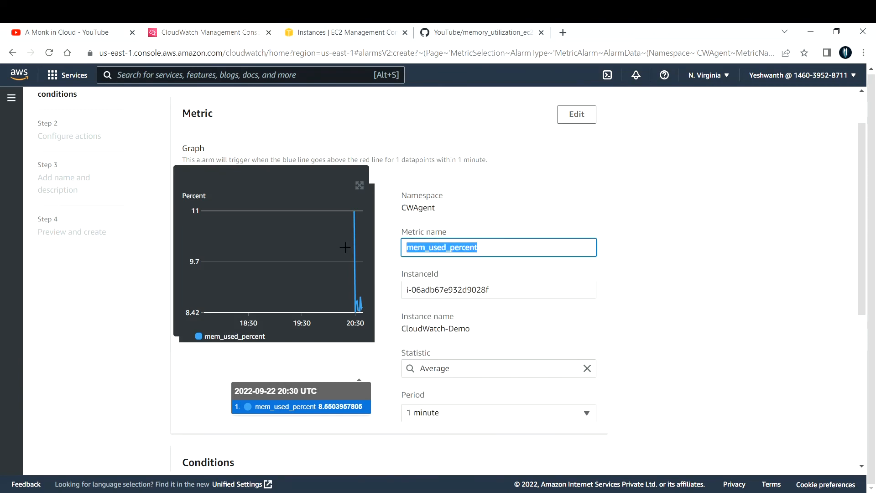
{"action": "left_click", "coordinate": [666, 248]}
Set the static alarm condition to Greater/Equal with a threshold of 90 and continue to the alarm actions
{"action": "scroll", "coordinate": [667, 251], "scroll_direction": "down", "scroll_amount": 3}
{"action": "scroll", "coordinate": [667, 251], "scroll_direction": "down", "scroll_amount": 2}
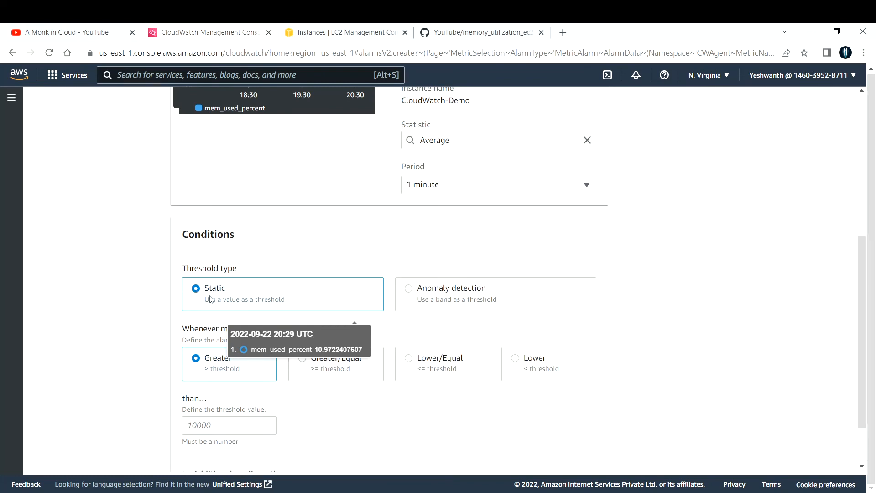
{"action": "scroll", "coordinate": [484, 288], "scroll_direction": "down", "scroll_amount": 2}
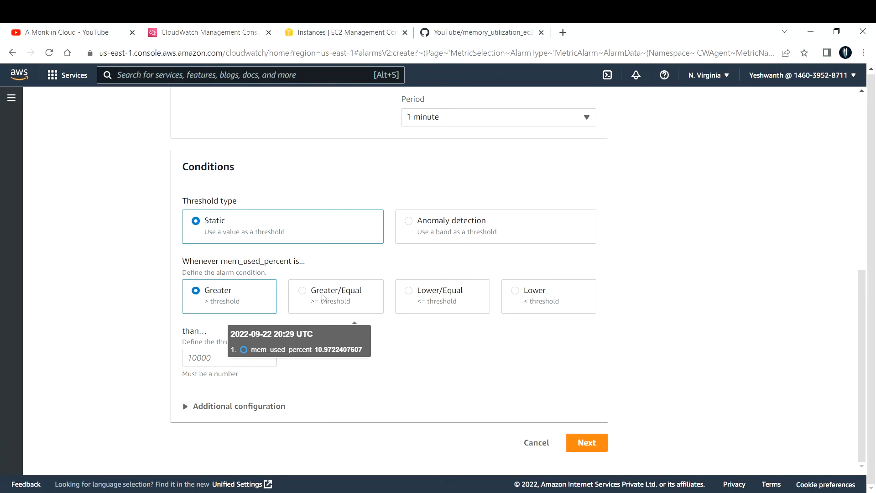
{"action": "left_click", "coordinate": [318, 303]}
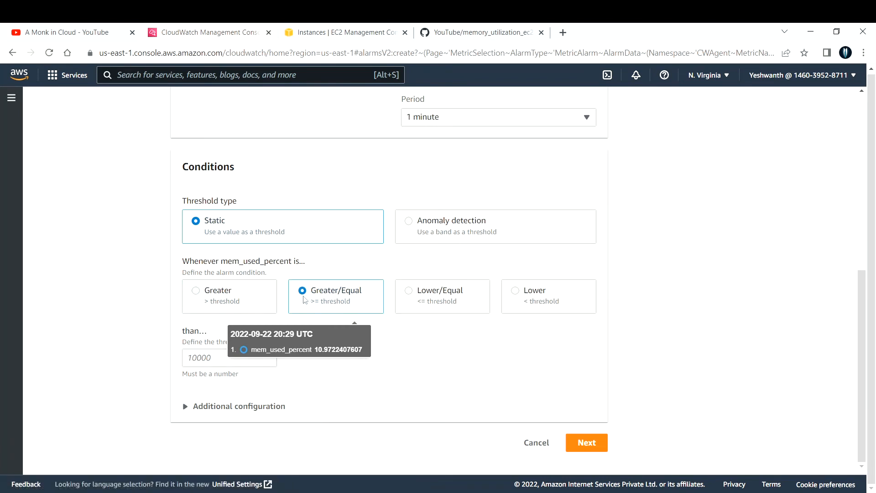
{"action": "left_click_drag", "start_coordinate": [222, 263], "coordinate": [302, 262]}
{"action": "left_click", "coordinate": [260, 268]}
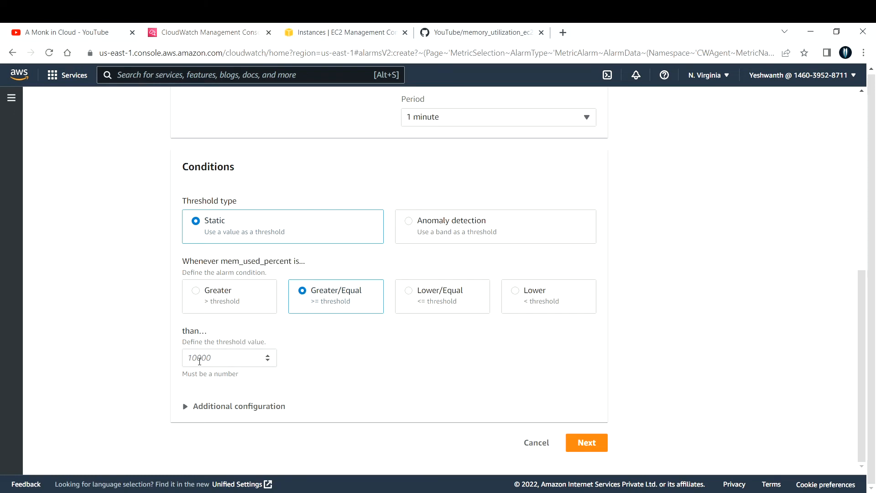
{"action": "left_click", "coordinate": [200, 359]}
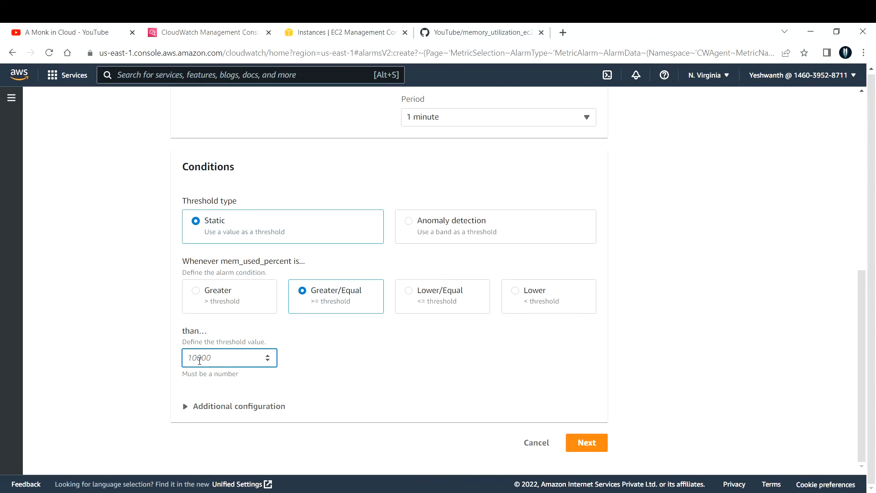
{"action": "type", "text": "90"}
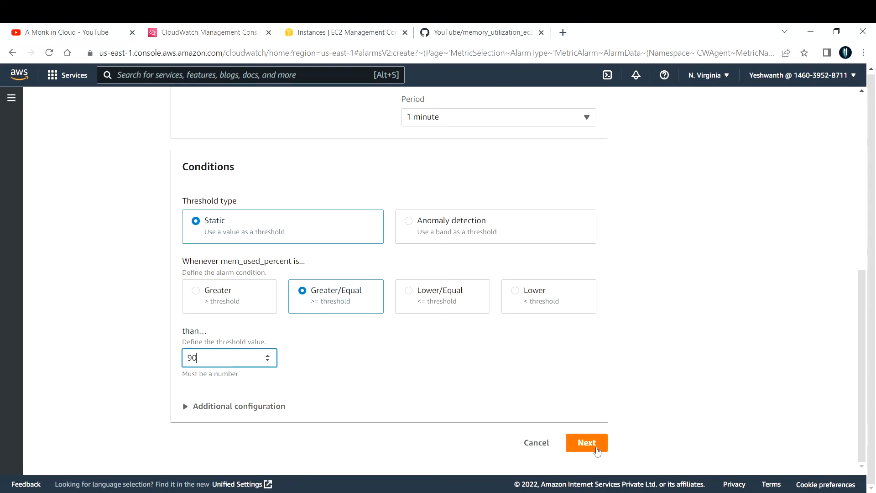
{"action": "left_click", "coordinate": [586, 442]}
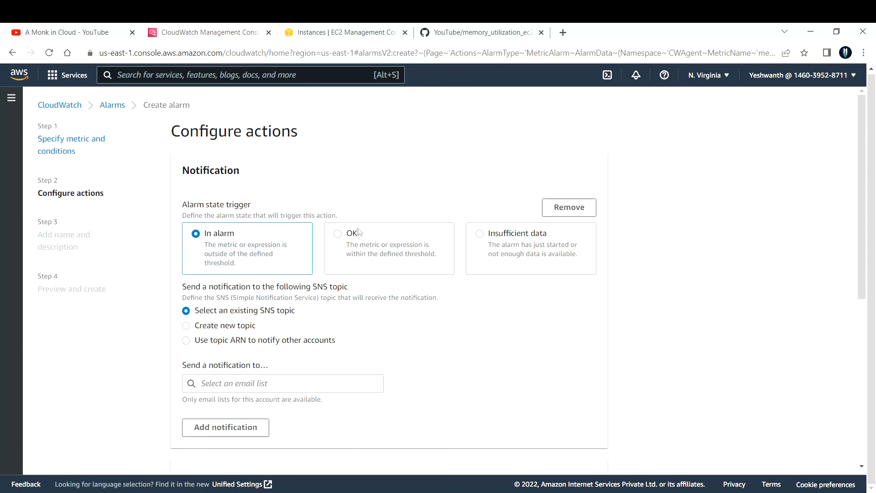
Remove the default notification from the alarm actions and continue to the name and description
{"action": "left_click", "coordinate": [569, 209]}
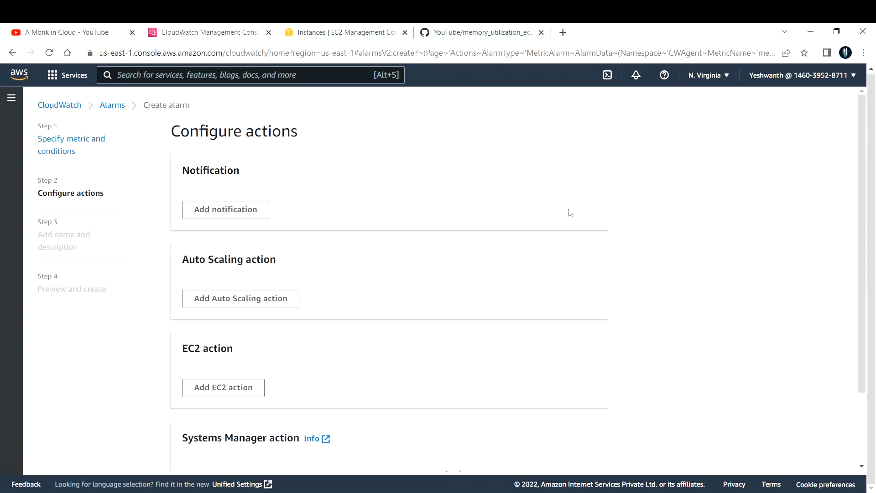
{"action": "scroll", "coordinate": [489, 238], "scroll_direction": "down", "scroll_amount": 3}
{"action": "left_click", "coordinate": [599, 444]}
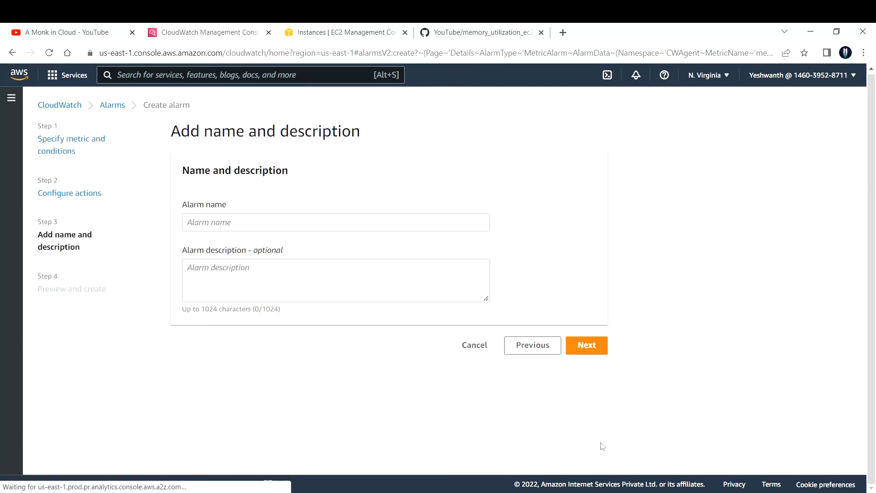
Name the alarm Mem-Util-i-06adb67e932d9028f, taking the instance ID from the EC2 instance details
{"action": "left_click", "coordinate": [211, 223]}
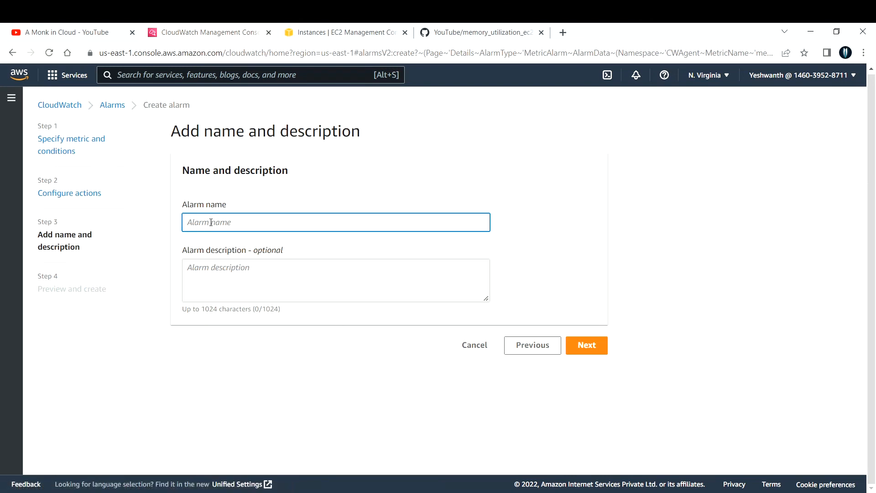
{"action": "type", "text": "Mem"}
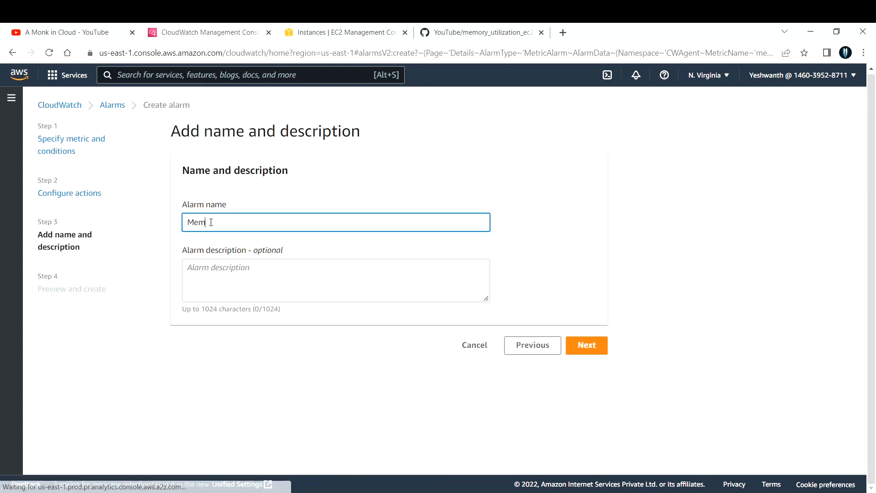
{"action": "type", "text": "-Uti"}
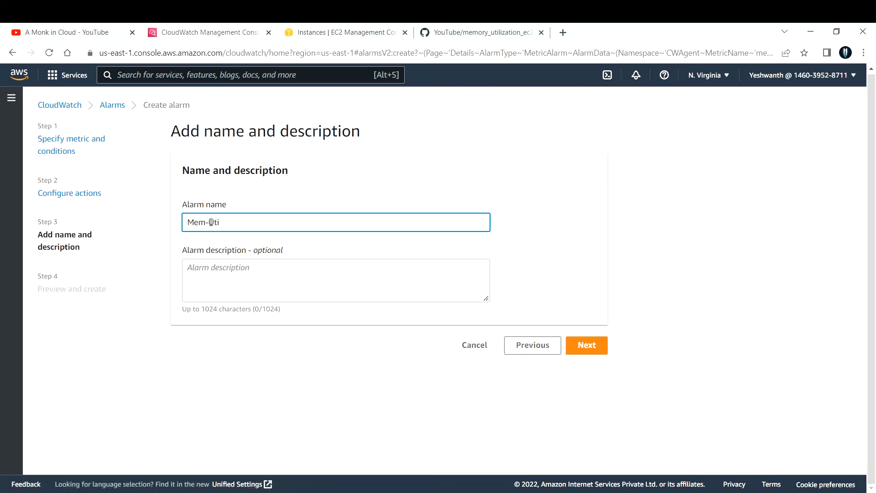
{"action": "type", "text": "l-"}
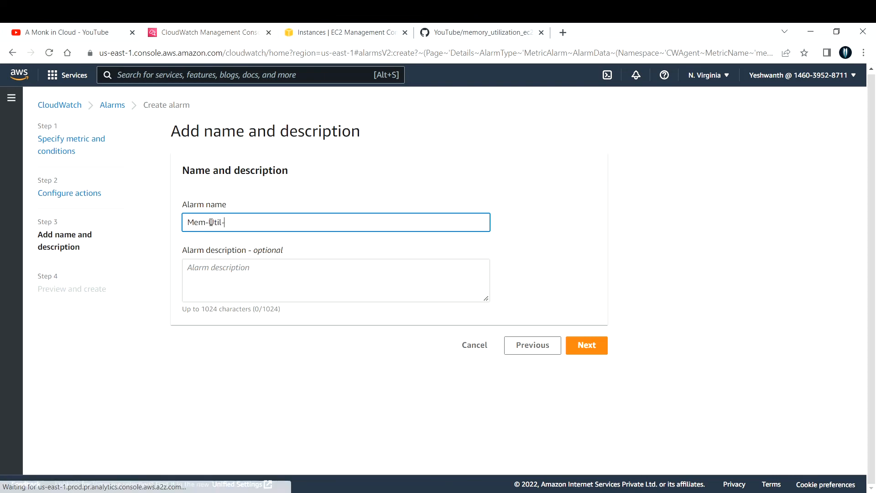
{"action": "left_click", "coordinate": [309, 28]}
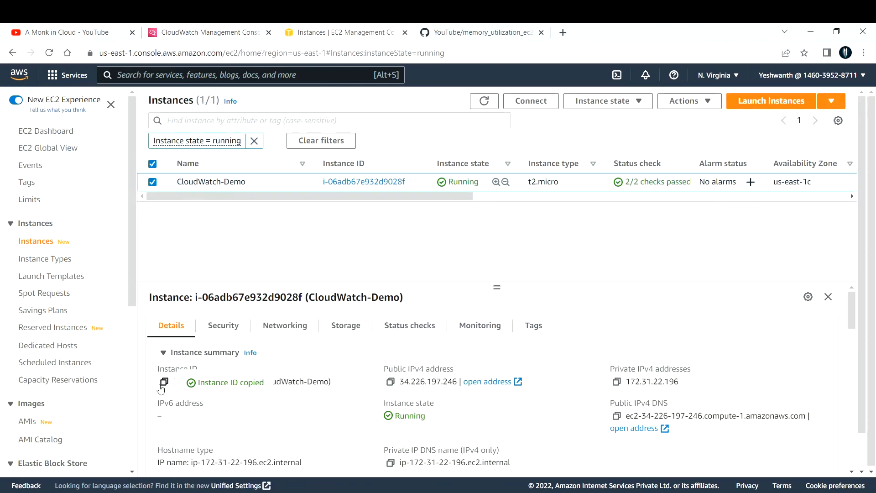
{"action": "left_click", "coordinate": [203, 31]}
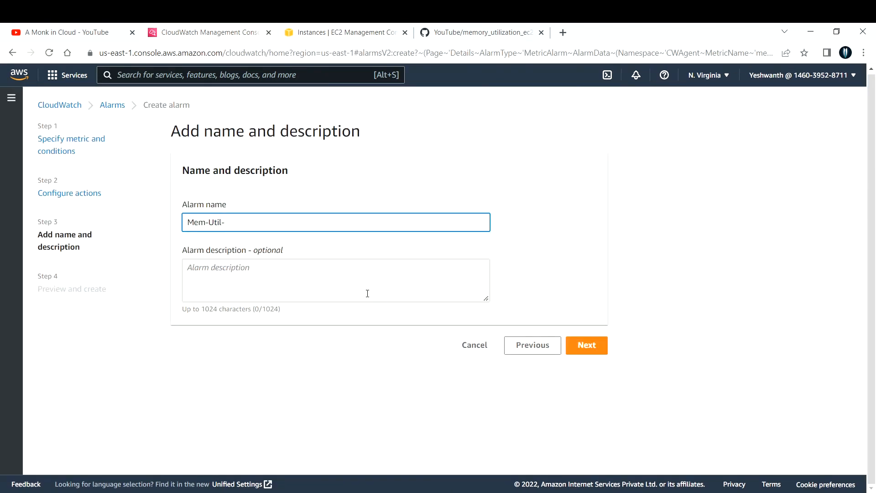
{"action": "key", "text": "ctrl+v"}
Reuse the alarm name Mem-Util-i-06adb67e932d9028f as the description, continue to the preview and create the alarm
{"action": "left_click_drag", "start_coordinate": [314, 227], "coordinate": [177, 216]}
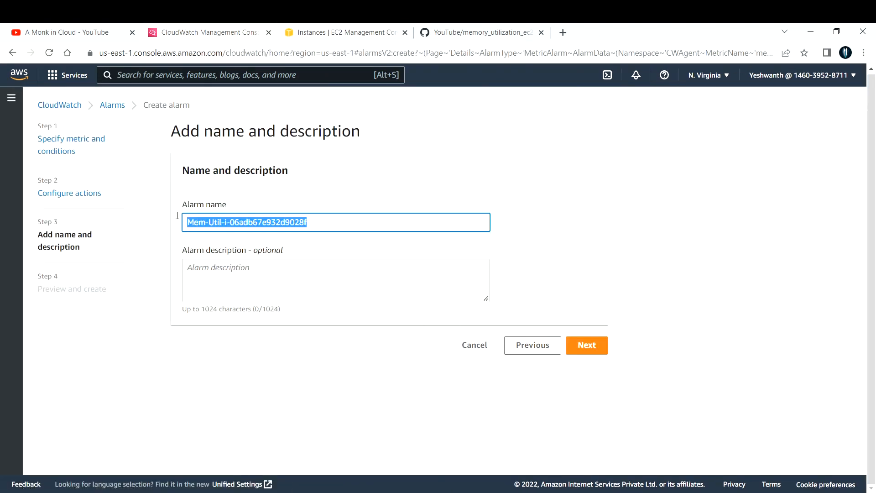
{"action": "left_click", "coordinate": [216, 280]}
{"action": "key", "text": "ctrl+v"}
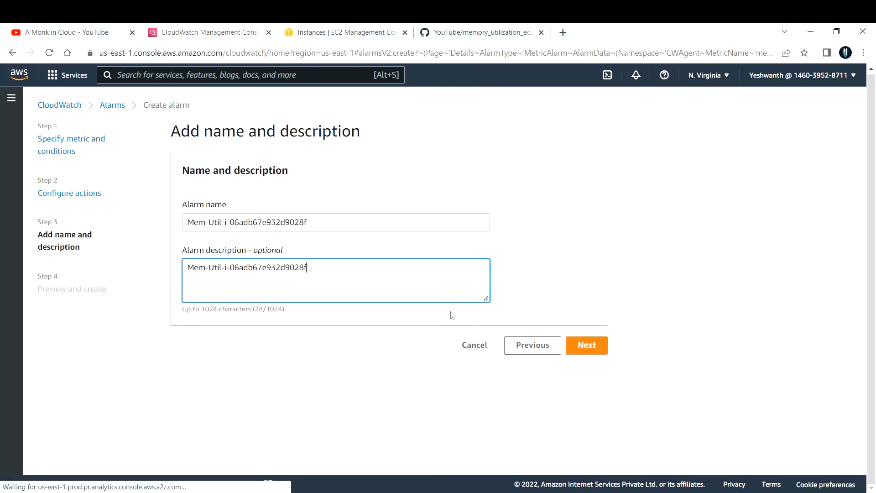
{"action": "left_click", "coordinate": [586, 346]}
{"action": "scroll", "coordinate": [431, 322], "scroll_direction": "down", "scroll_amount": 10}
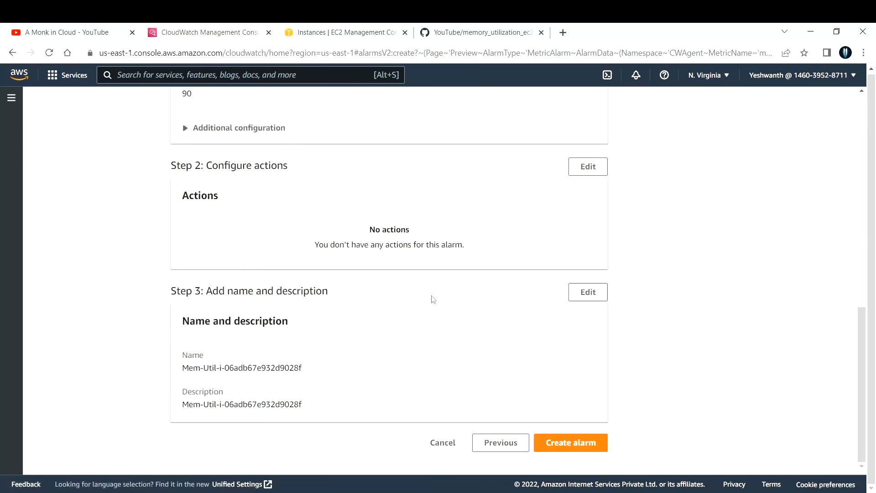
{"action": "left_click", "coordinate": [551, 445]}
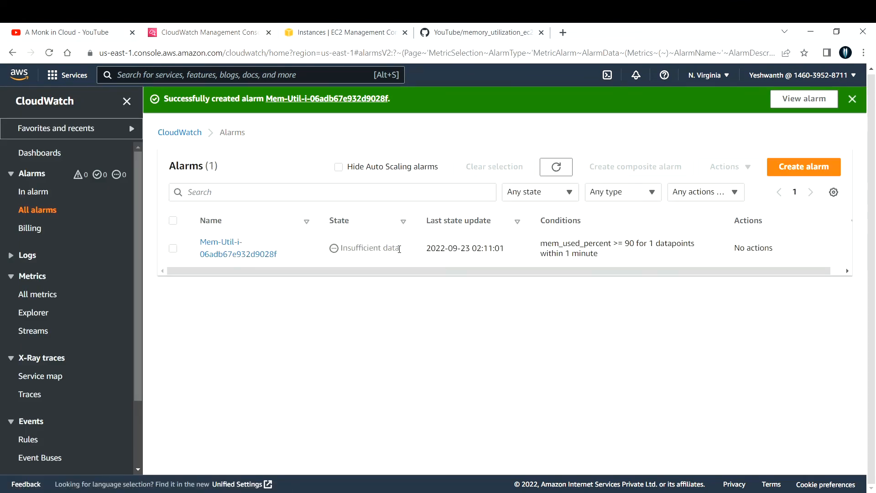
Check the new memory alarm's state and threshold condition, refreshing the alarms list until its state updates
{"action": "left_click_drag", "start_coordinate": [402, 252], "coordinate": [338, 250]}
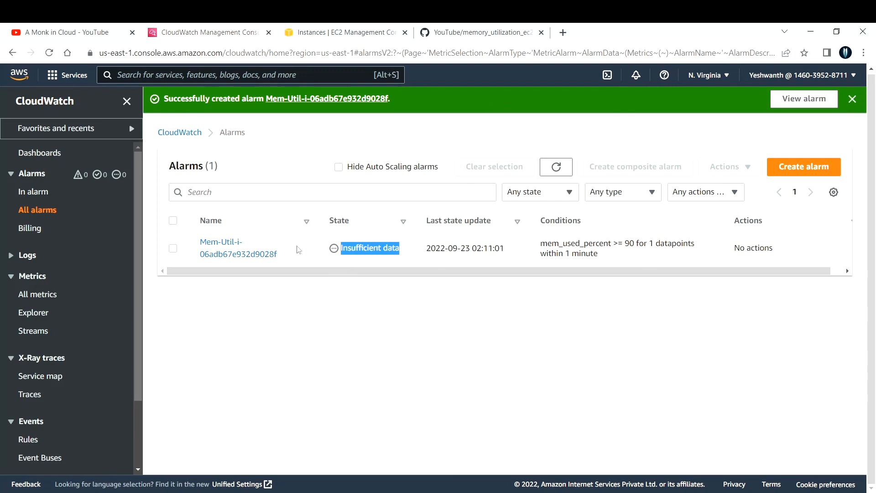
{"action": "left_click", "coordinate": [560, 168]}
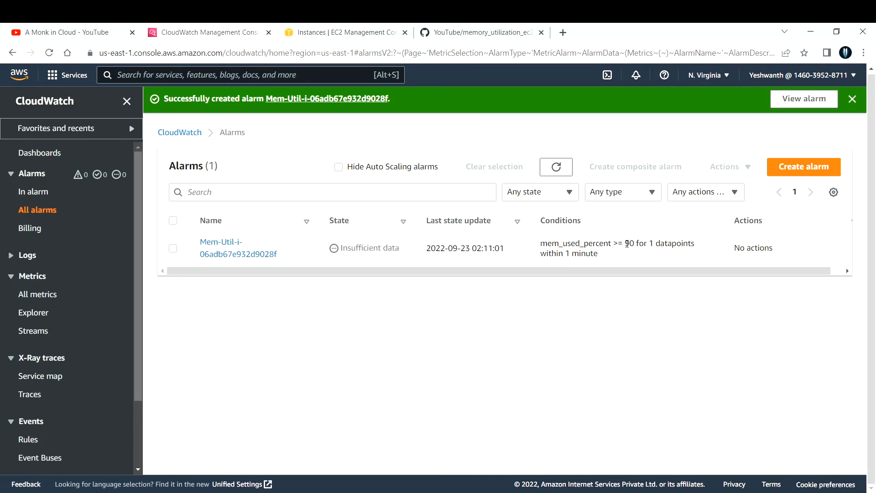
{"action": "left_click_drag", "start_coordinate": [626, 243], "coordinate": [641, 242]}
{"action": "left_click_drag", "start_coordinate": [401, 249], "coordinate": [336, 251]}
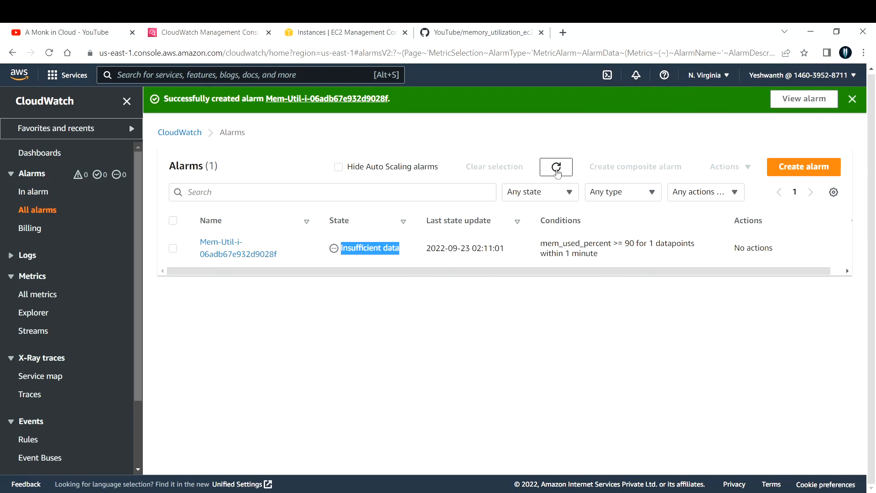
{"action": "left_click", "coordinate": [556, 168]}
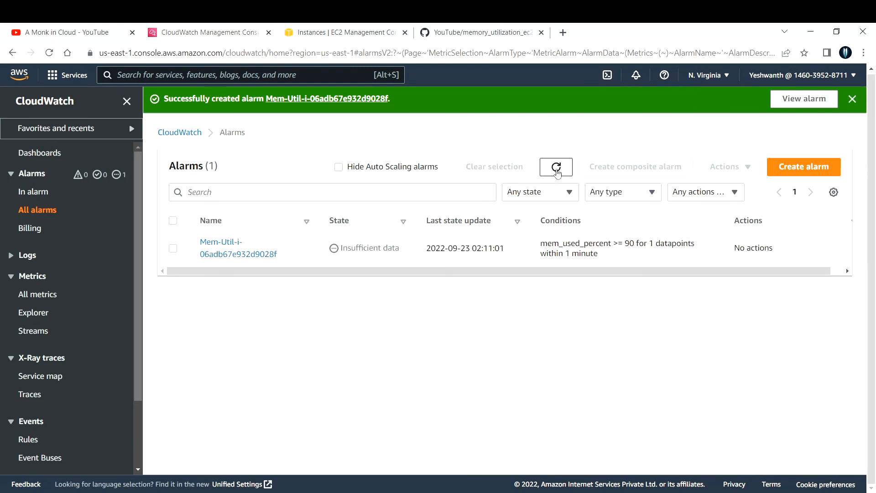
{"action": "left_click", "coordinate": [562, 169]}
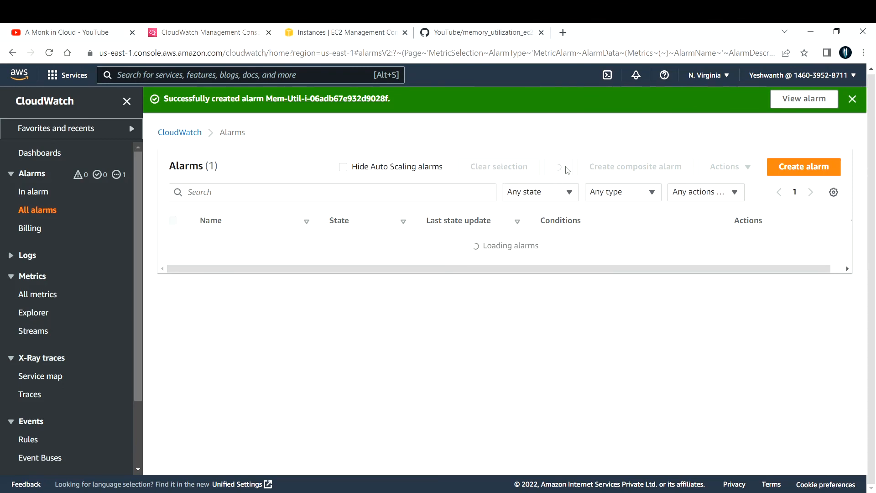
{"action": "left_click", "coordinate": [565, 168]}
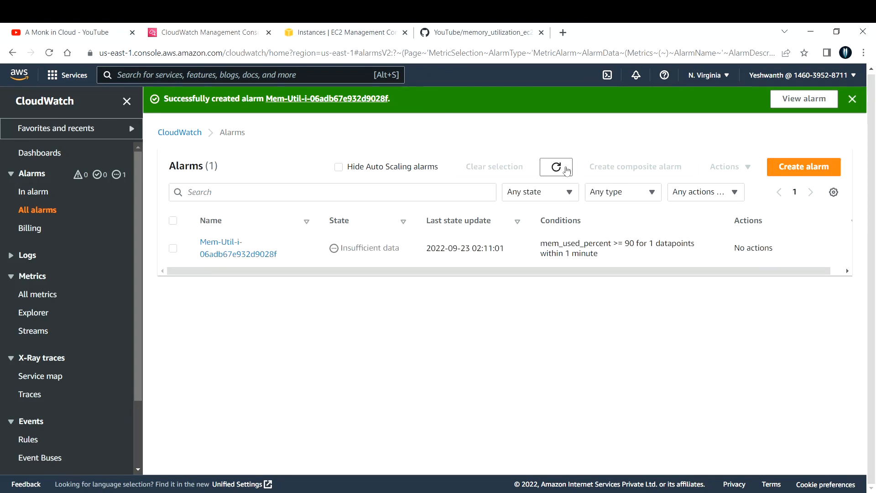
{"action": "left_click", "coordinate": [565, 169]}
{"action": "left_click", "coordinate": [559, 167]}
{"action": "left_click", "coordinate": [554, 167]}
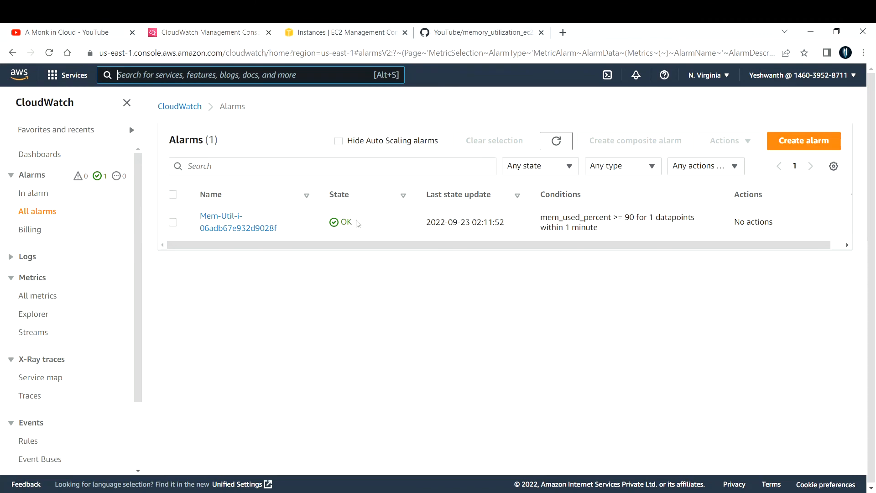
{"action": "left_click_drag", "start_coordinate": [358, 222], "coordinate": [334, 223]}
{"action": "left_click", "coordinate": [382, 272]}
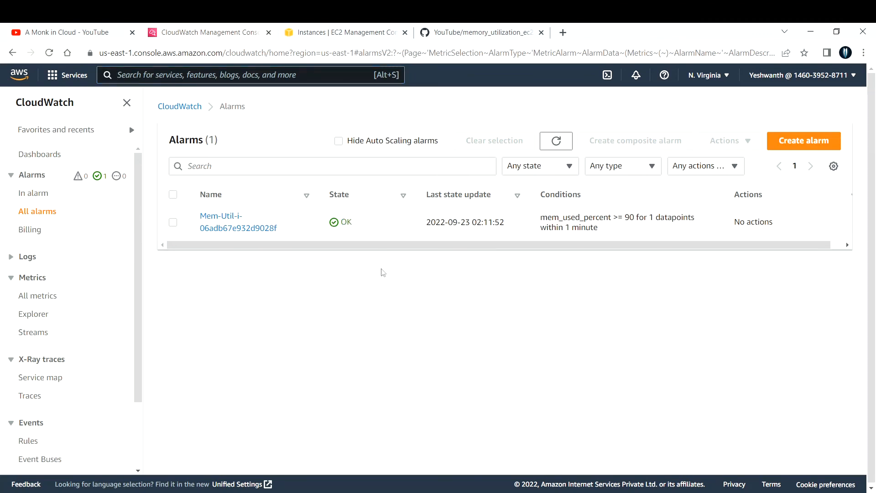